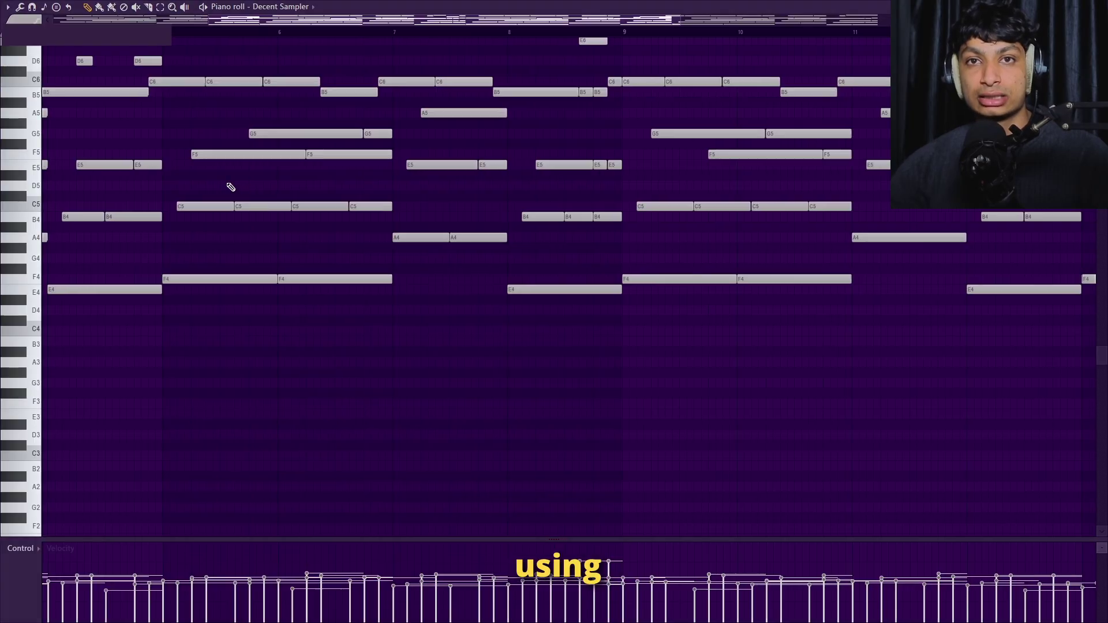
Leave the piano roll and open the Decent Sampler instrument from the channel rack to examine its loaded preset
{"action": "scroll", "coordinate": [616, 46], "scroll_direction": "down", "scroll_amount": 3}
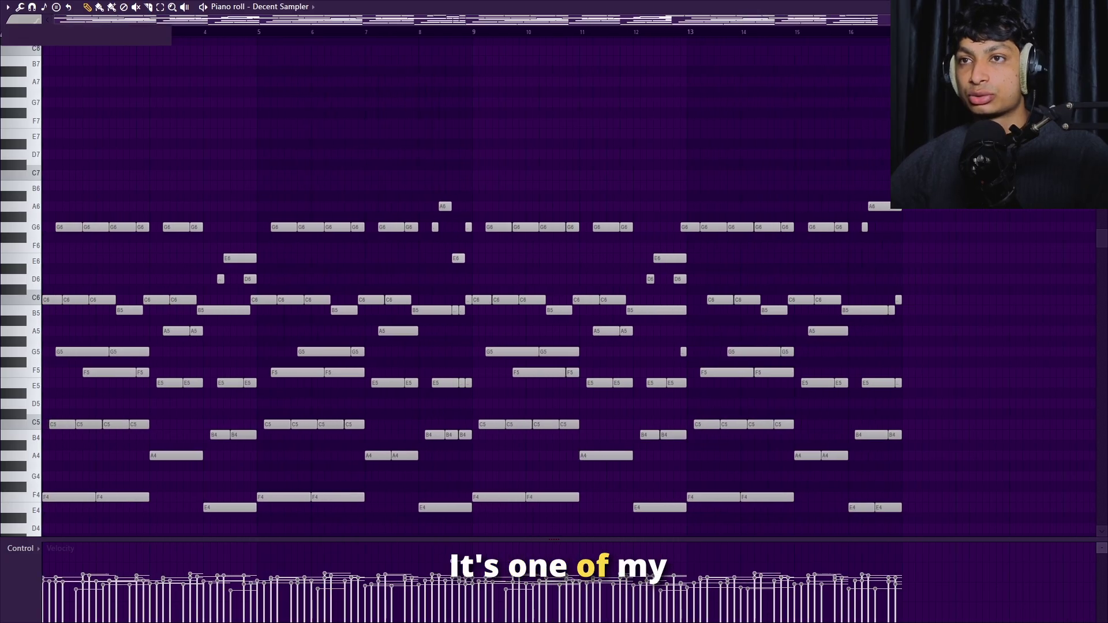
{"action": "key", "text": "Escape"}
{"action": "left_click", "coordinate": [603, 35]}
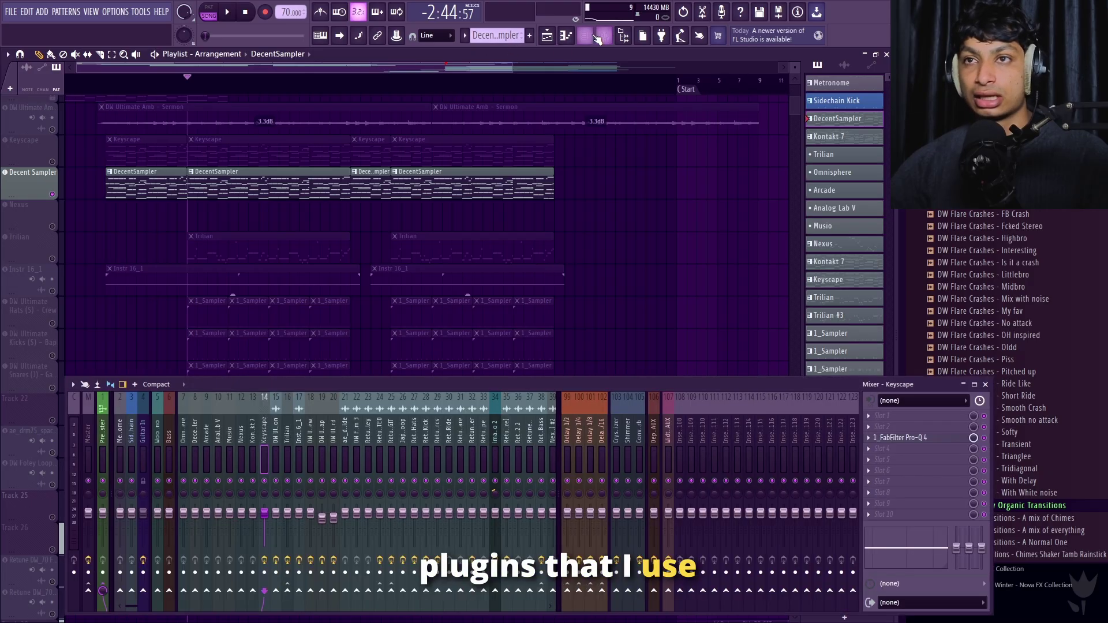
{"action": "left_click", "coordinate": [586, 36]}
{"action": "left_click", "coordinate": [690, 105]}
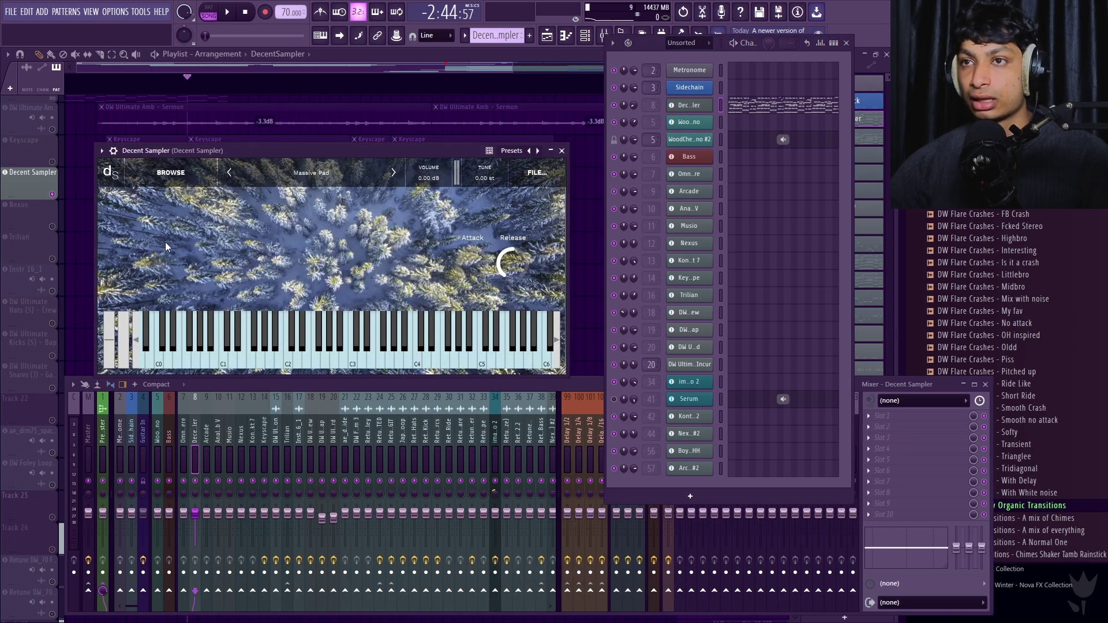
Close the Decent Sampler instrument and hide the channel rack
{"action": "left_click", "coordinate": [561, 152]}
{"action": "right_click", "coordinate": [711, 85]}
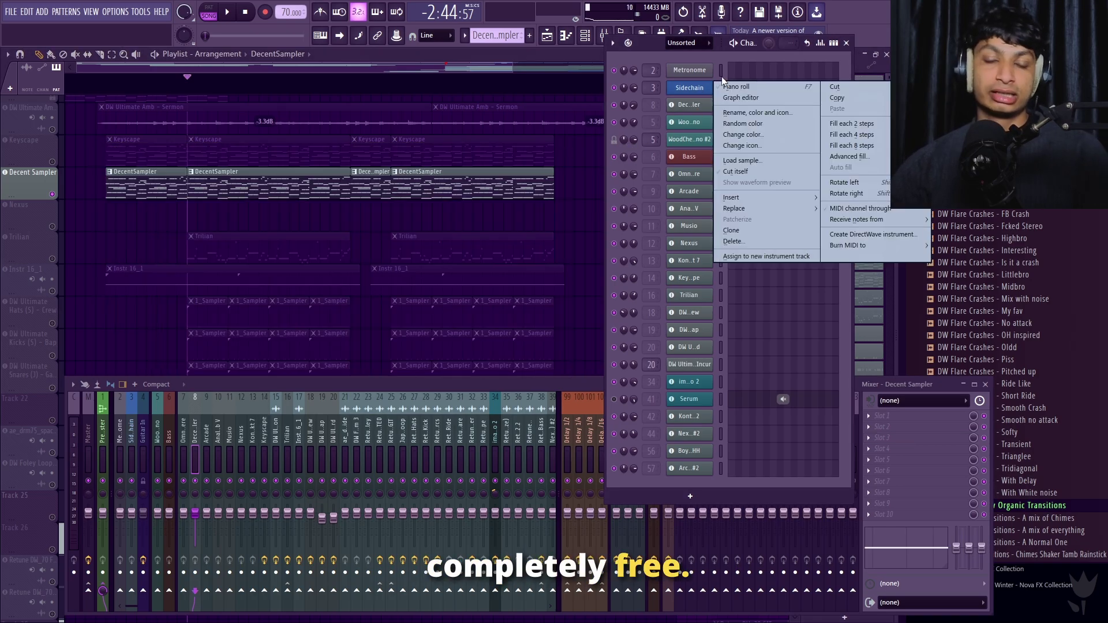
{"action": "left_click", "coordinate": [667, 504]}
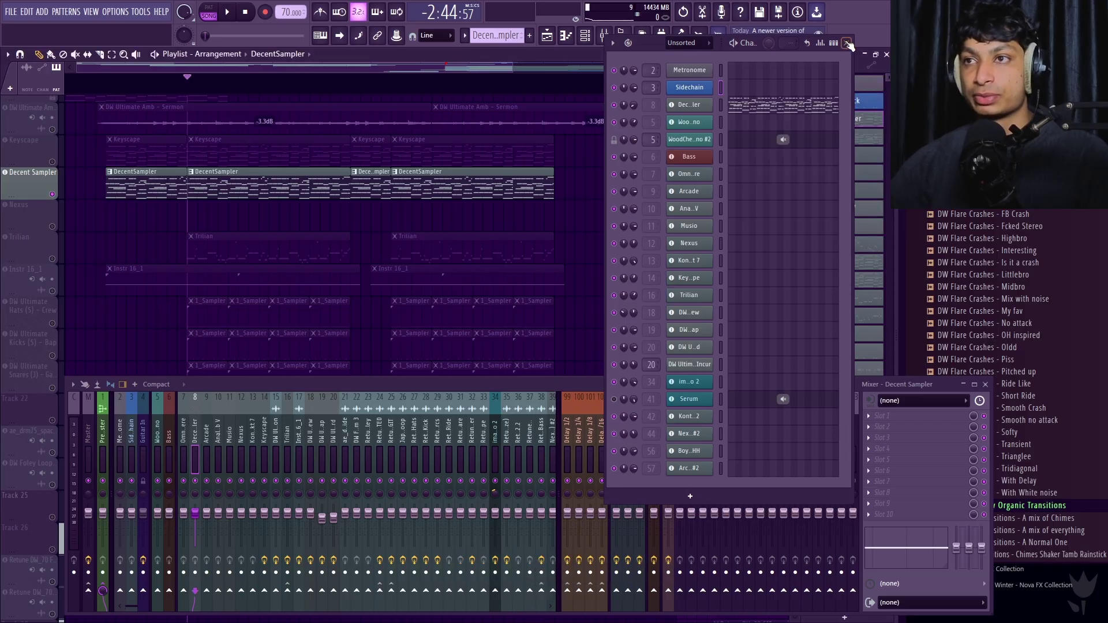
{"action": "key", "text": "F6"}
Unmute the hats, kicks and snares tracks, Track 22, the ae_drm75 percussion track and the DW Foley Loop track
{"action": "scroll", "coordinate": [54, 198], "scroll_direction": "down", "scroll_amount": 3}
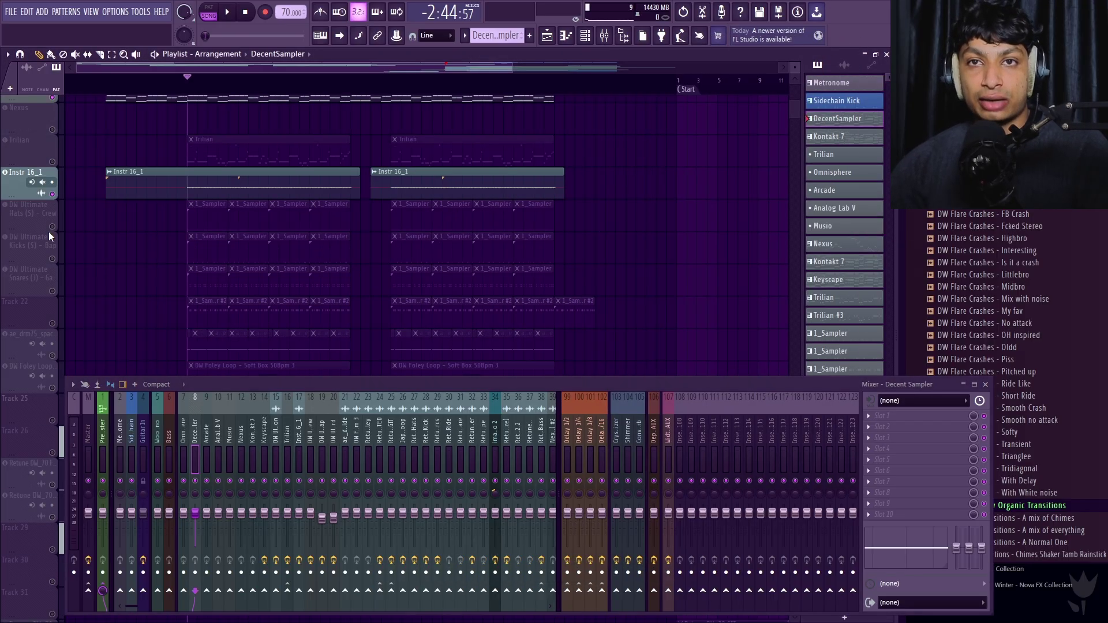
{"action": "left_click_drag", "start_coordinate": [58, 227], "coordinate": [52, 291]}
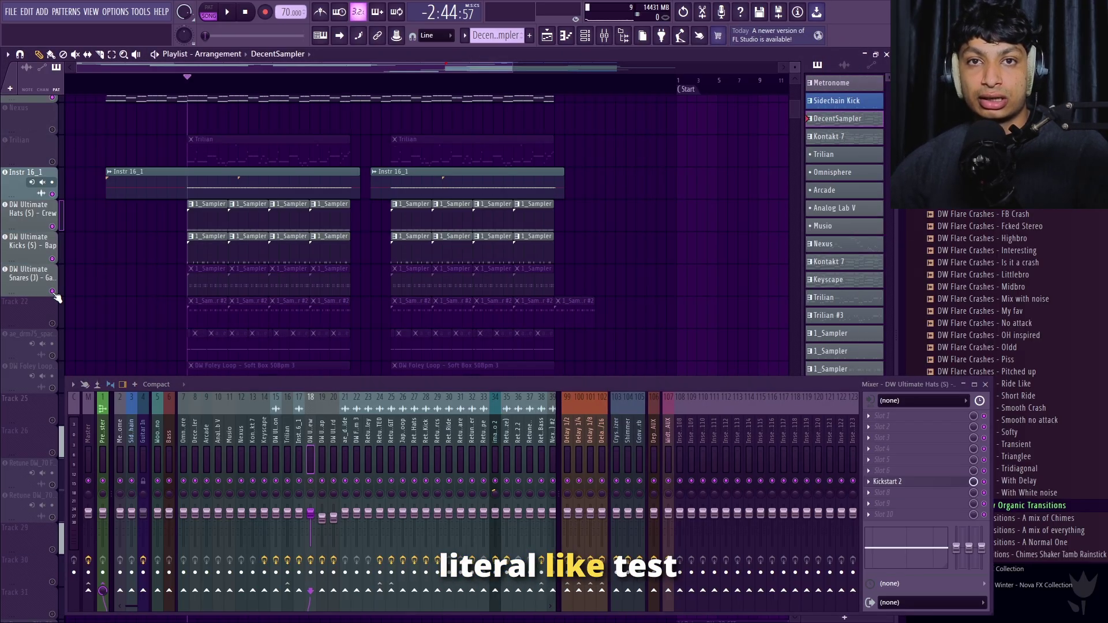
{"action": "scroll", "coordinate": [81, 281], "scroll_direction": "down", "scroll_amount": 3}
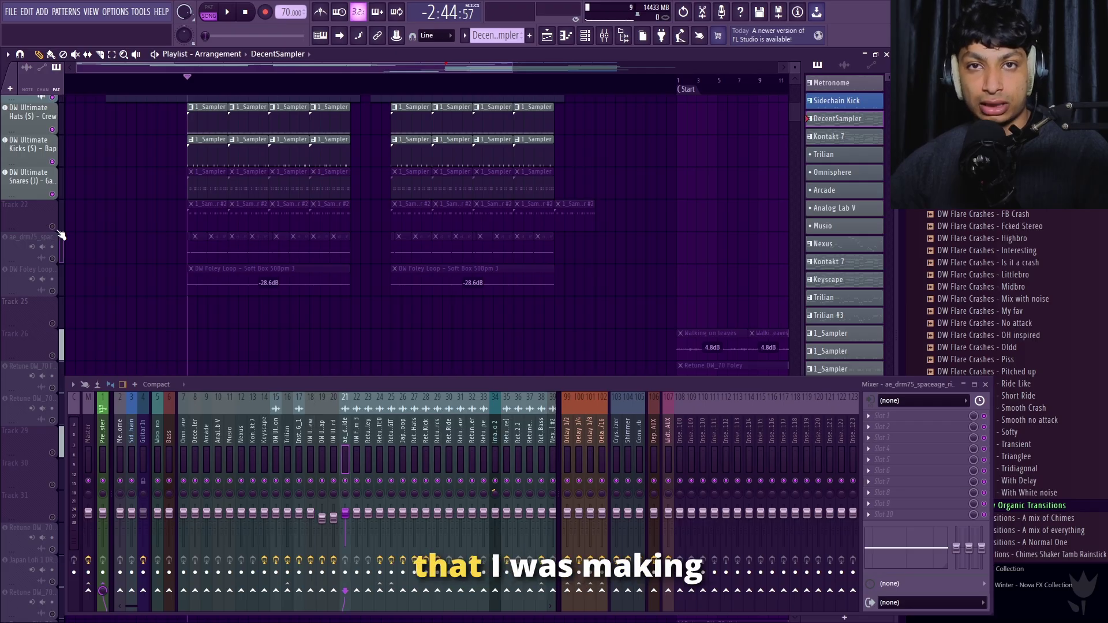
{"action": "left_click_drag", "start_coordinate": [52, 226], "coordinate": [55, 299]}
Mute the Decent Sampler track, play the drum tracks together and close the mixer
{"action": "scroll", "coordinate": [55, 294], "scroll_direction": "up", "scroll_amount": 5}
{"action": "key", "text": "space"}
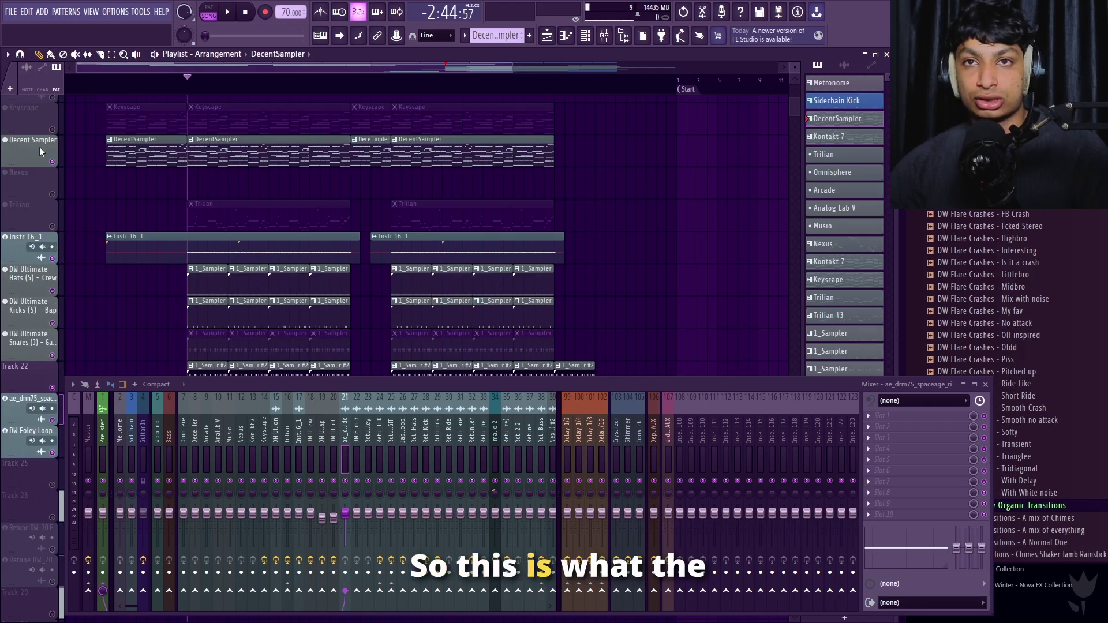
{"action": "scroll", "coordinate": [262, 186], "scroll_direction": "down", "scroll_amount": 3}
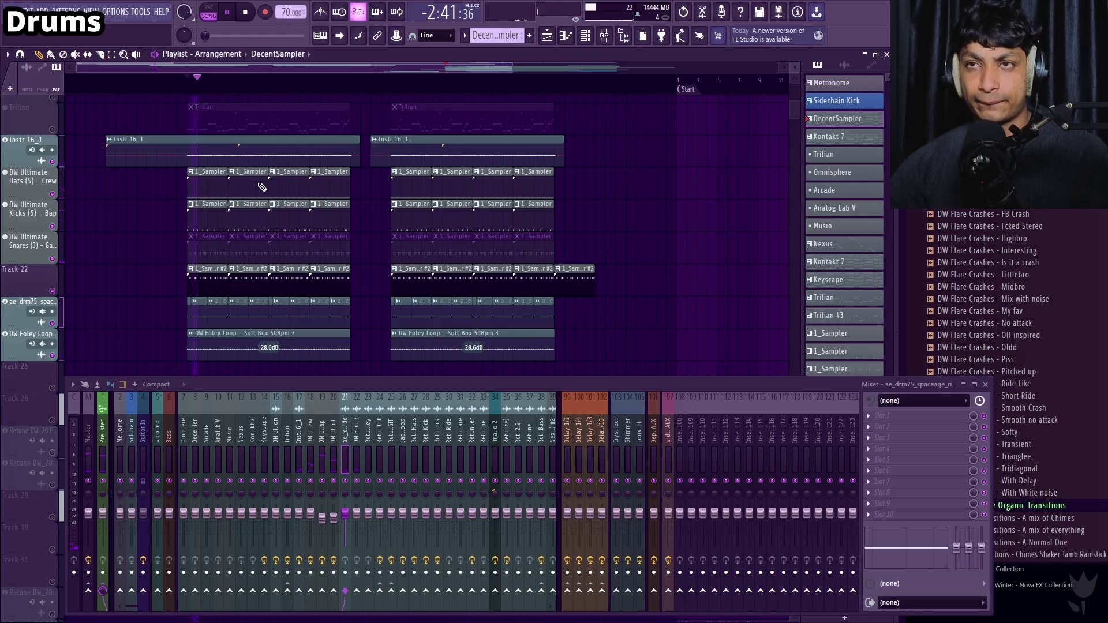
{"action": "left_click", "coordinate": [986, 385]}
{"action": "scroll", "coordinate": [462, 400], "scroll_direction": "up", "scroll_amount": 3}
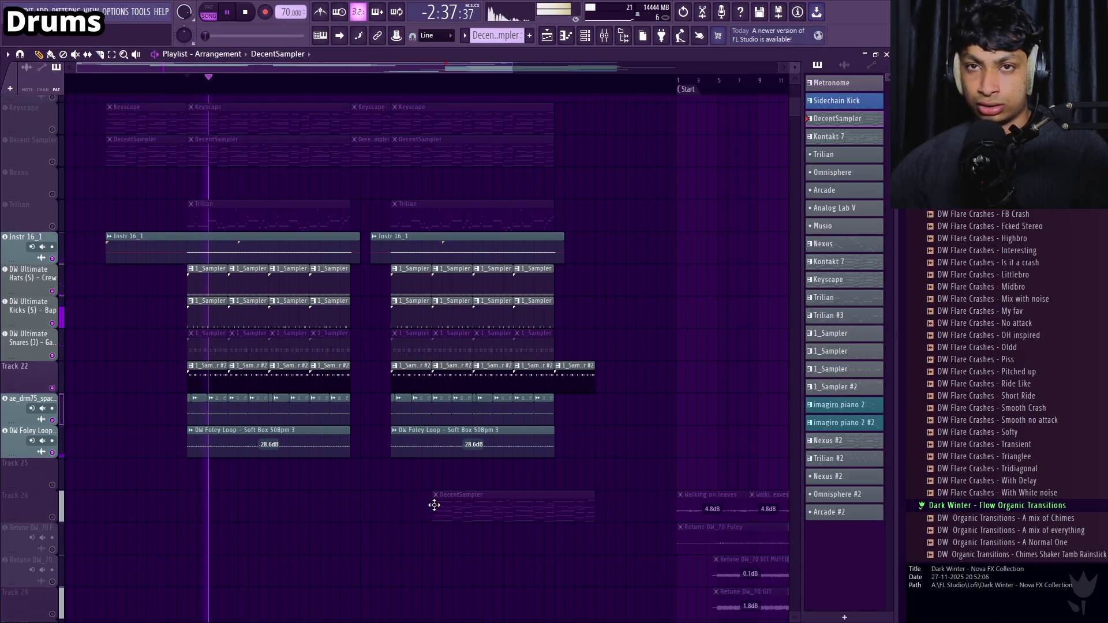
Delete the stray DecentSampler clip from Track 26 in the playlist
{"action": "left_click_drag", "start_coordinate": [434, 505], "coordinate": [445, 504]}
{"action": "right_click", "coordinate": [448, 501]}
{"action": "scroll", "coordinate": [438, 398], "scroll_direction": "down", "scroll_amount": 3}
{"action": "left_click", "coordinate": [428, 440]}
{"action": "right_click", "coordinate": [491, 446]}
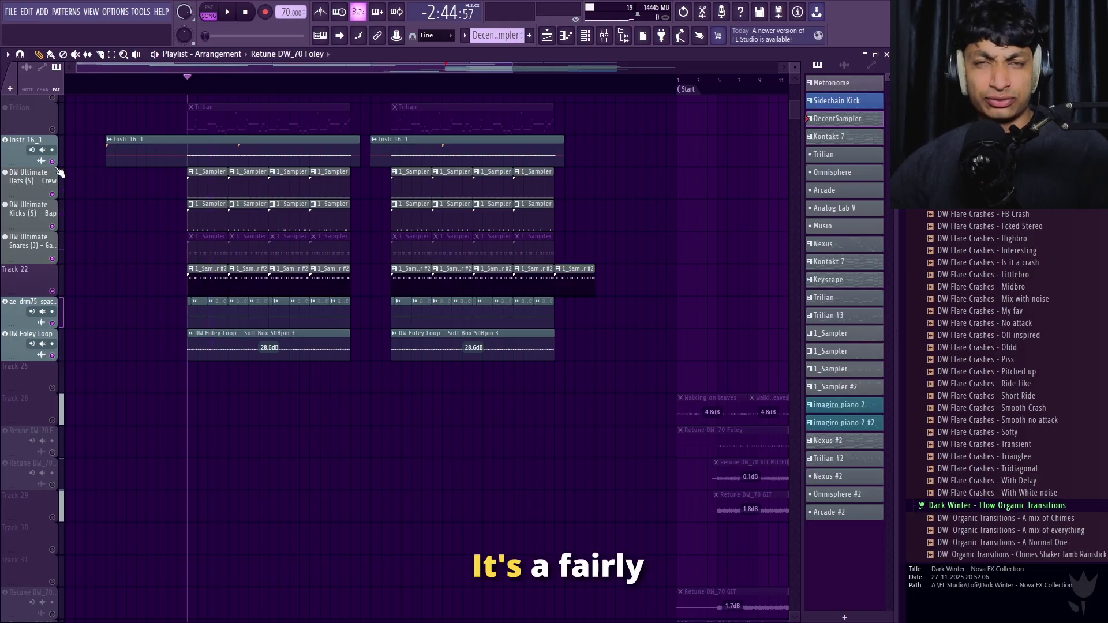
Solo the Instr 16_1 track, play it and show the mixer
{"action": "right_click", "coordinate": [56, 165]}
{"action": "key", "text": "c"}
{"action": "key", "text": "space"}
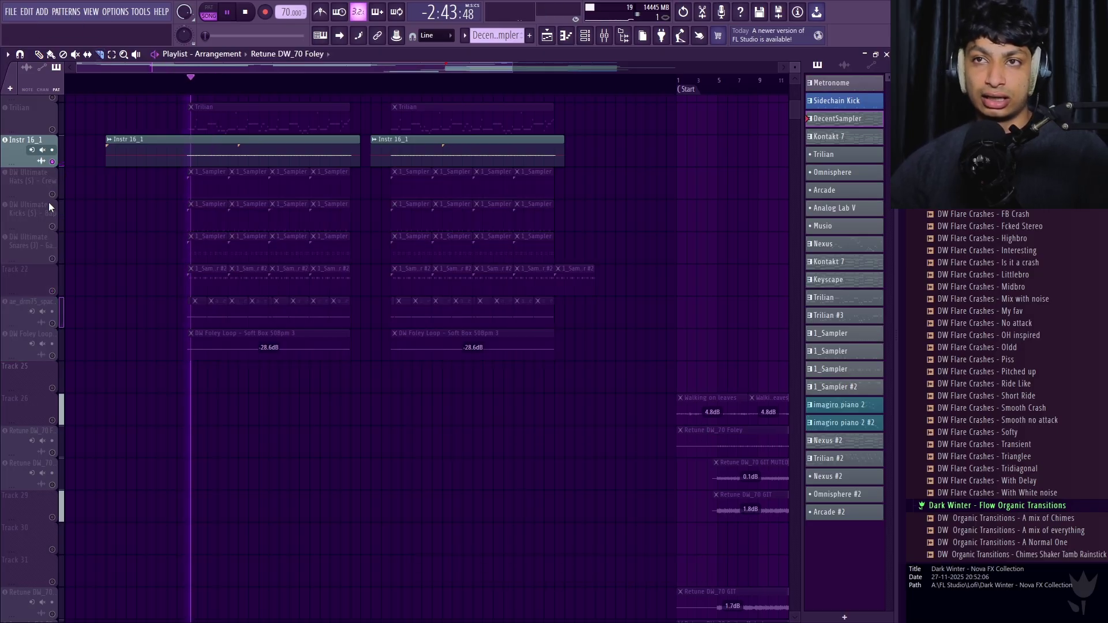
{"action": "left_click", "coordinate": [606, 37]}
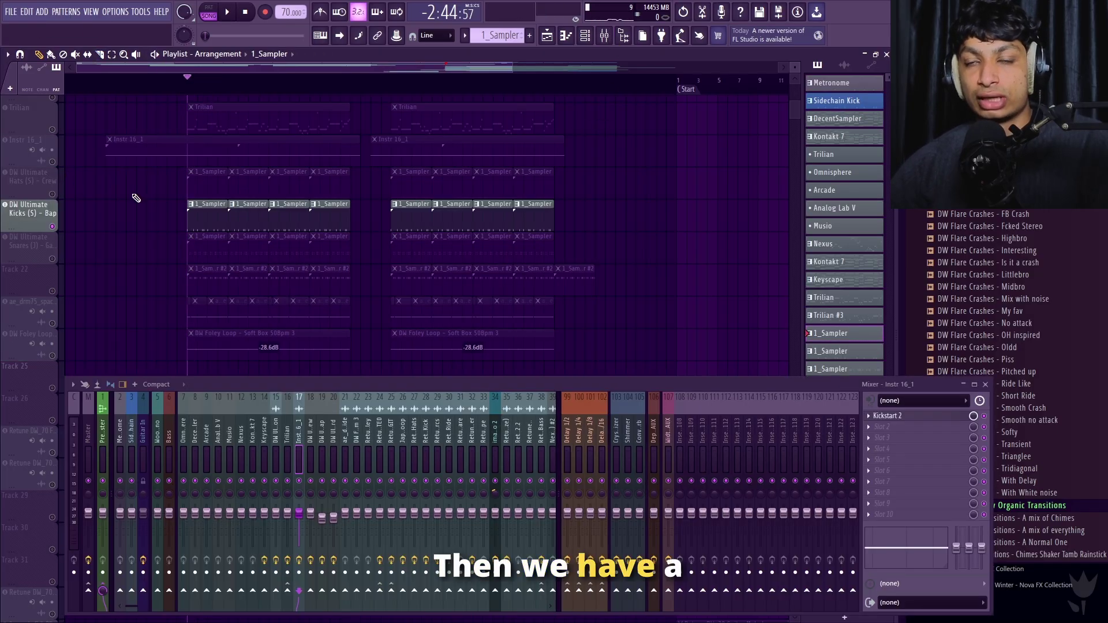
Solo Track 22 and preview its DW Ultimate Snares (J) - Gaurd and Incur samples, closing their windows when done
{"action": "right_click", "coordinate": [52, 291]}
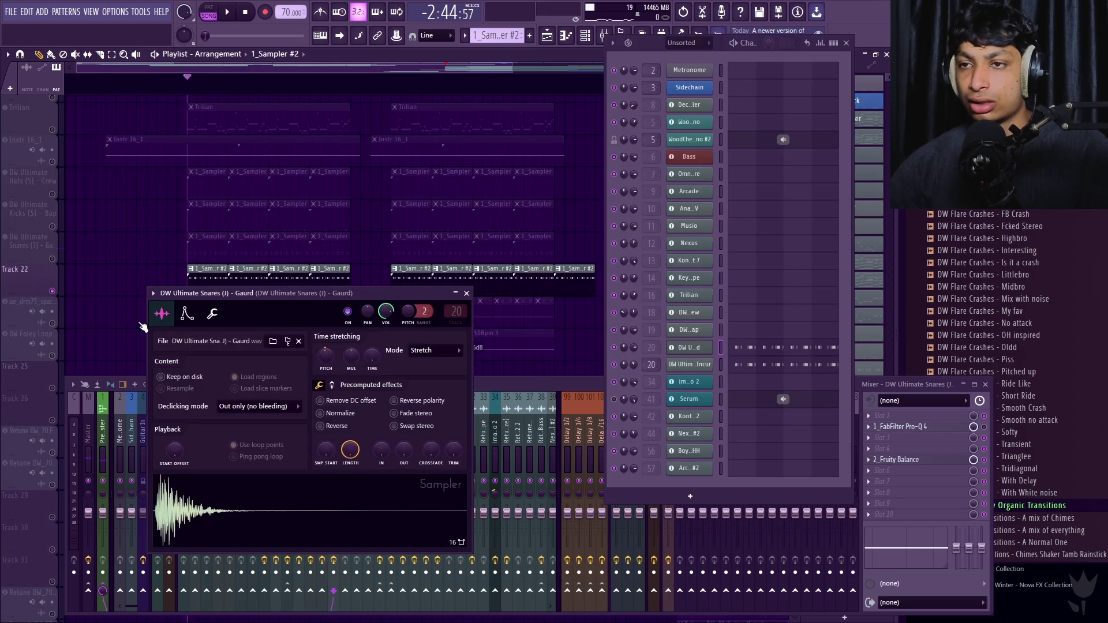
{"action": "left_click", "coordinate": [359, 532]}
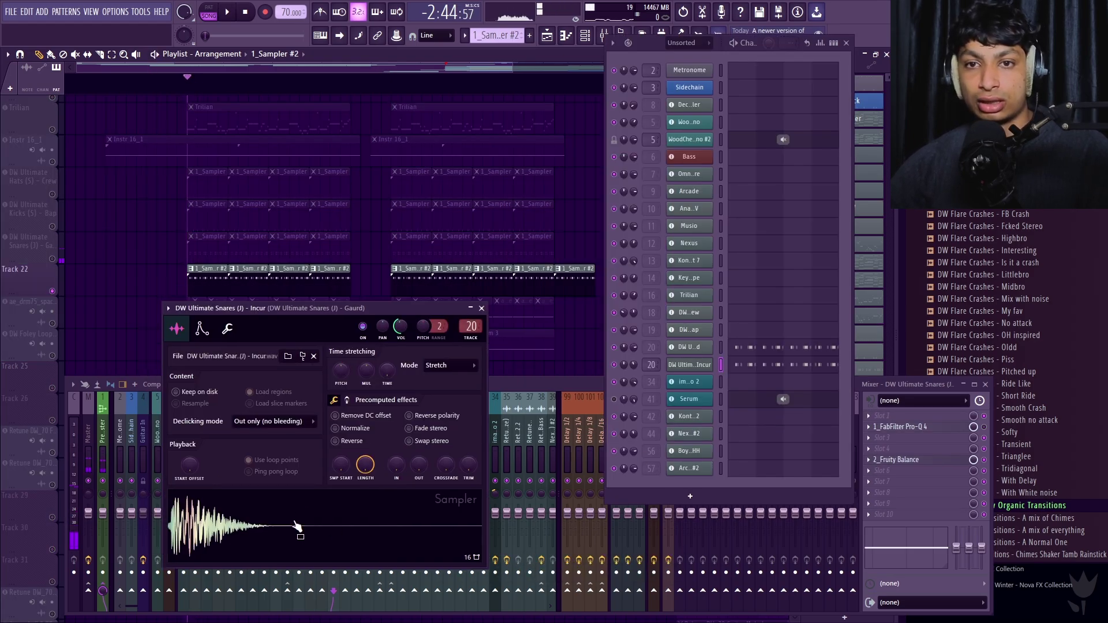
{"action": "left_click", "coordinate": [483, 309]}
{"action": "left_click", "coordinate": [846, 42]}
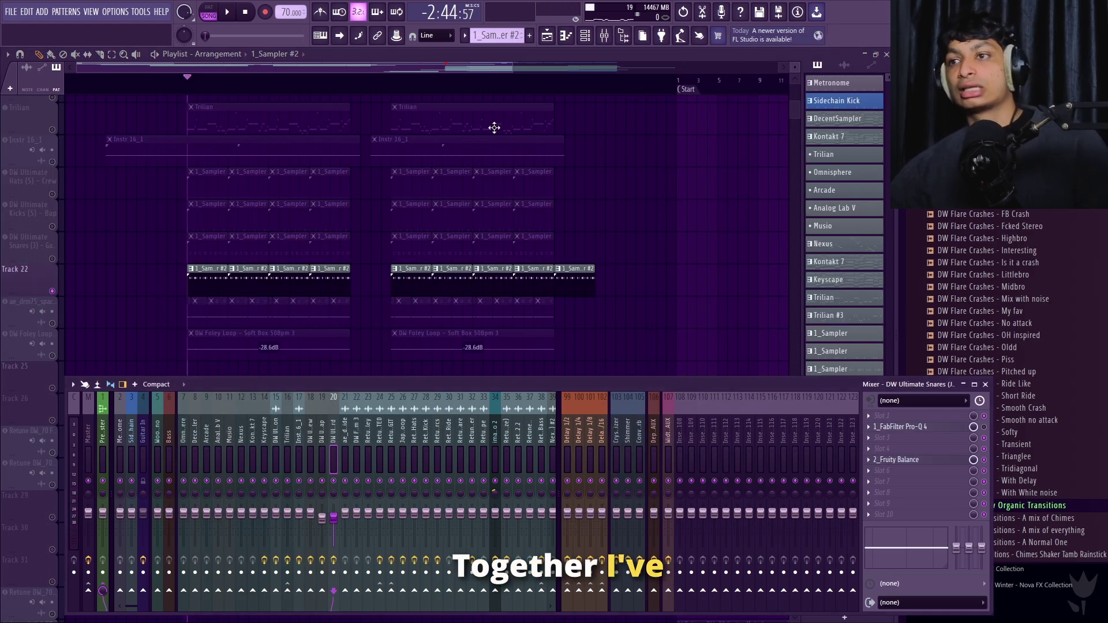
Solo the ae_drm75 percussion track and play its loop
{"action": "right_click", "coordinate": [52, 323]}
{"action": "scroll", "coordinate": [54, 259], "scroll_direction": "down", "scroll_amount": 3}
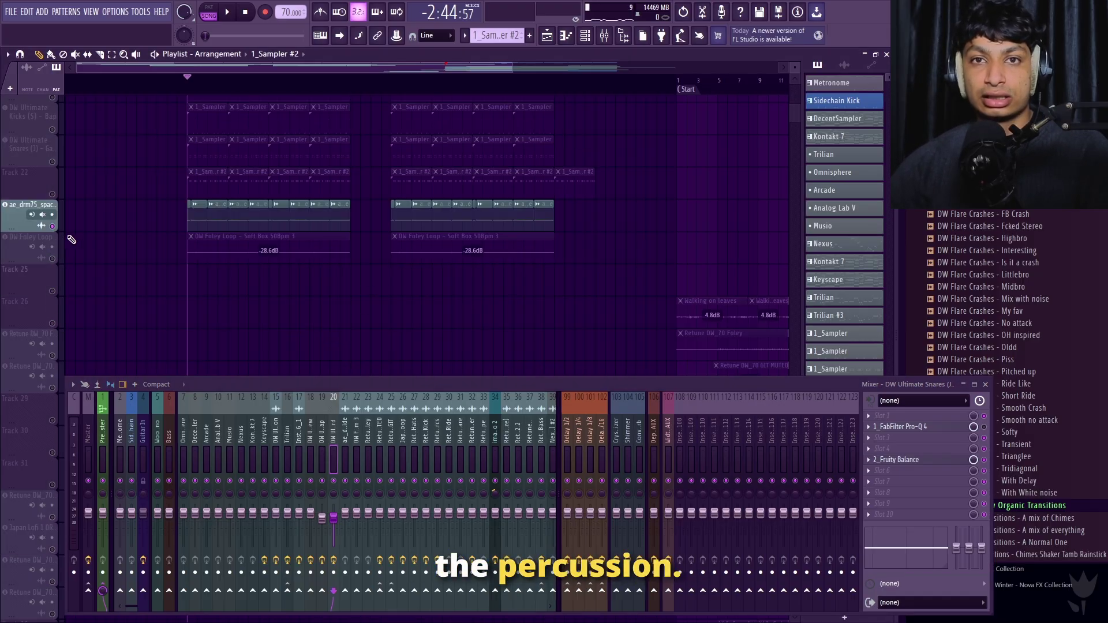
{"action": "key", "text": "space"}
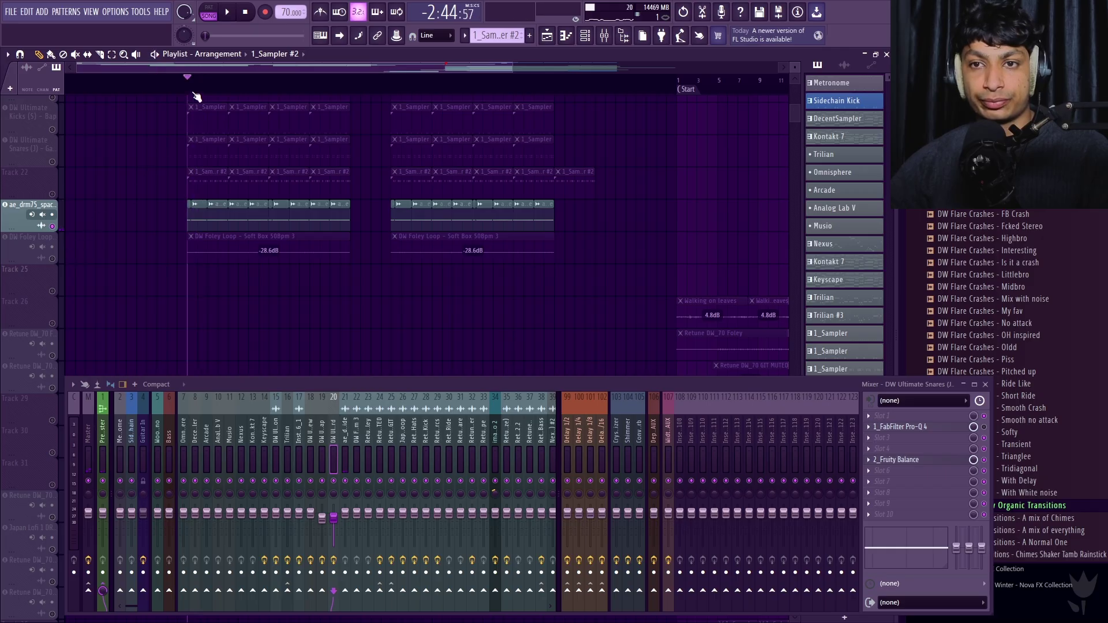
{"action": "scroll", "coordinate": [196, 97], "scroll_direction": "up", "scroll_amount": 3}
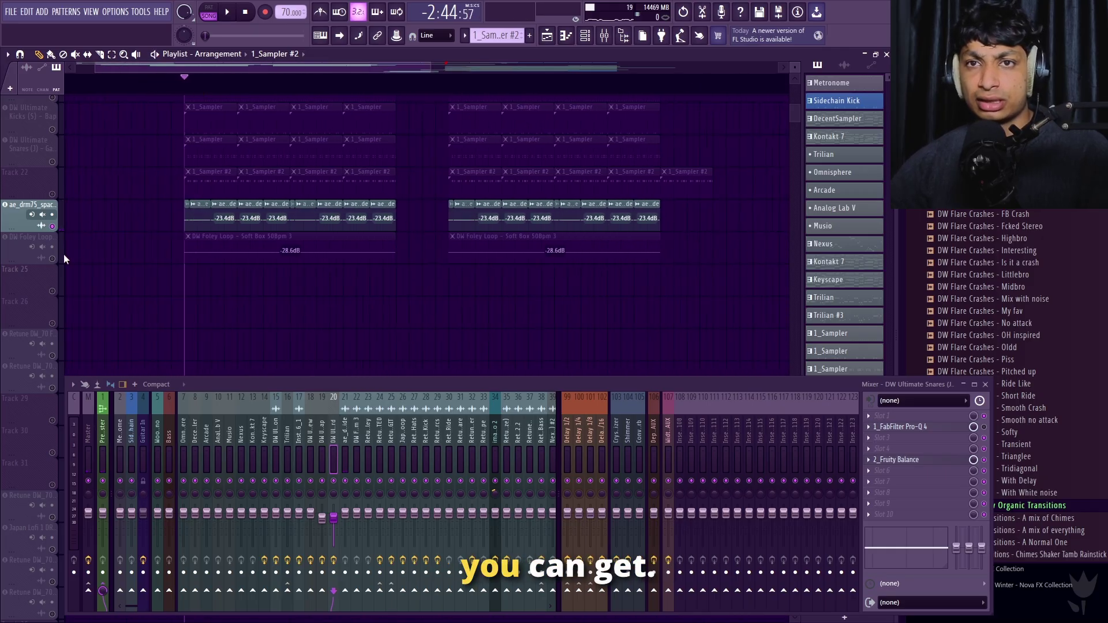
Solo the DW Foley Loop track, play it, select its mixer channel and close the mixer
{"action": "right_click", "coordinate": [48, 259]}
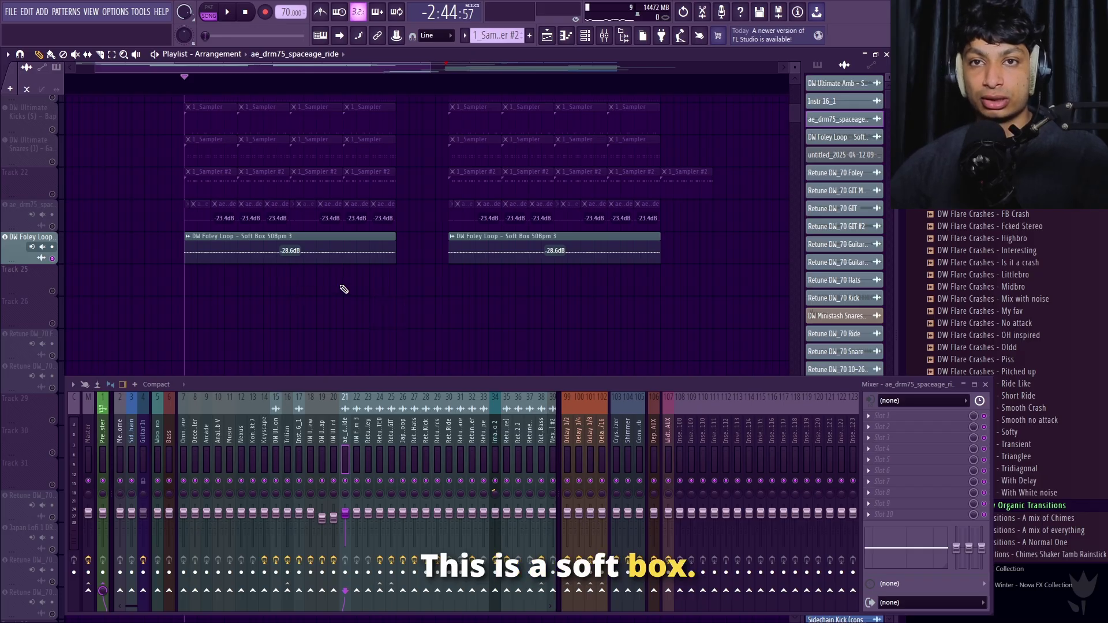
{"action": "key", "text": "space"}
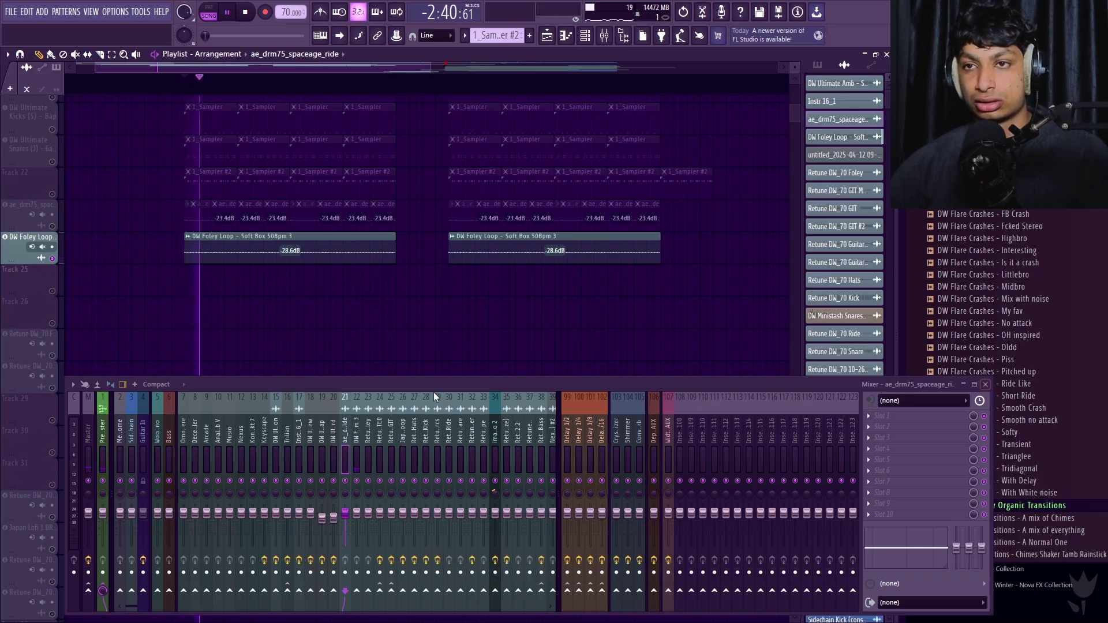
{"action": "left_click", "coordinate": [360, 440]}
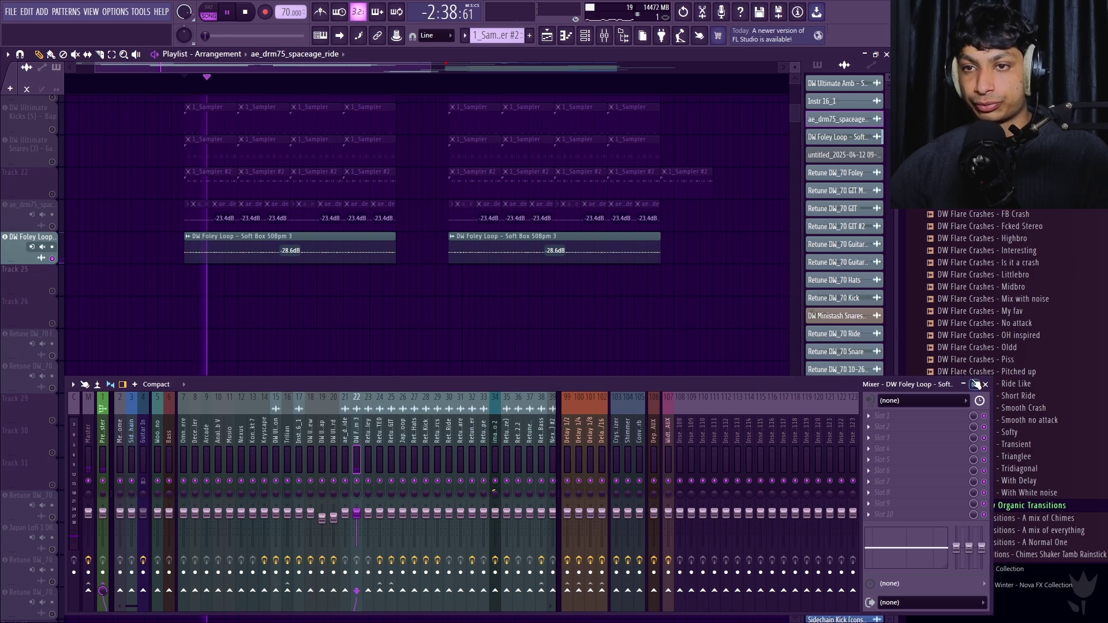
{"action": "left_click", "coordinate": [986, 385]}
Solo the DW Ultimate Amb track and play its Sermon ambience clip
{"action": "scroll", "coordinate": [356, 176], "scroll_direction": "up", "scroll_amount": 10}
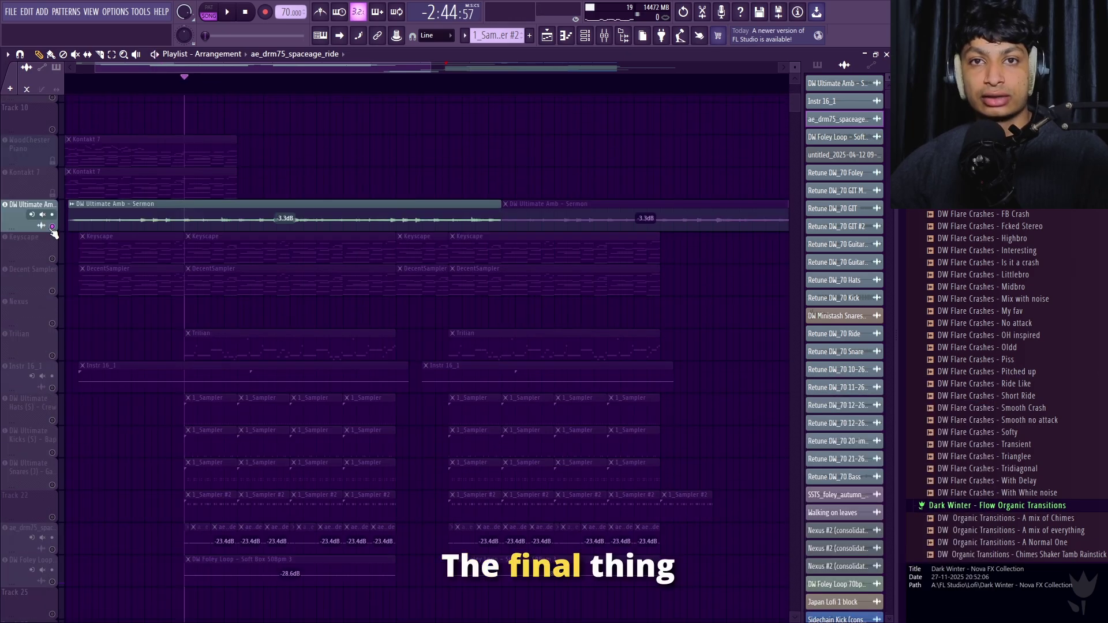
{"action": "left_click", "coordinate": [421, 119]}
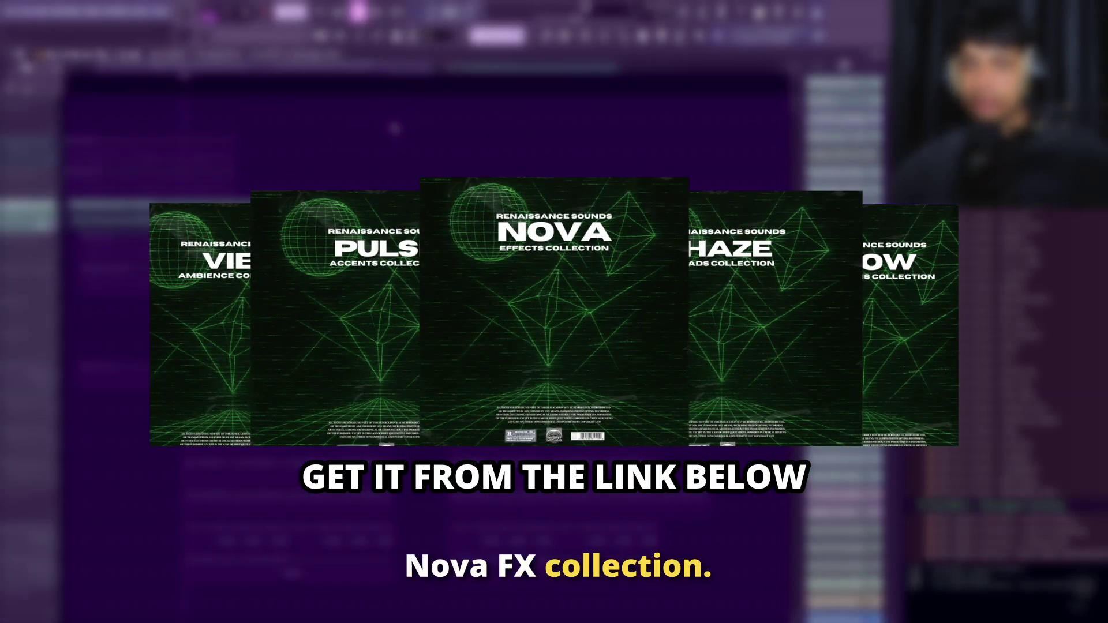
{"action": "key", "text": "space"}
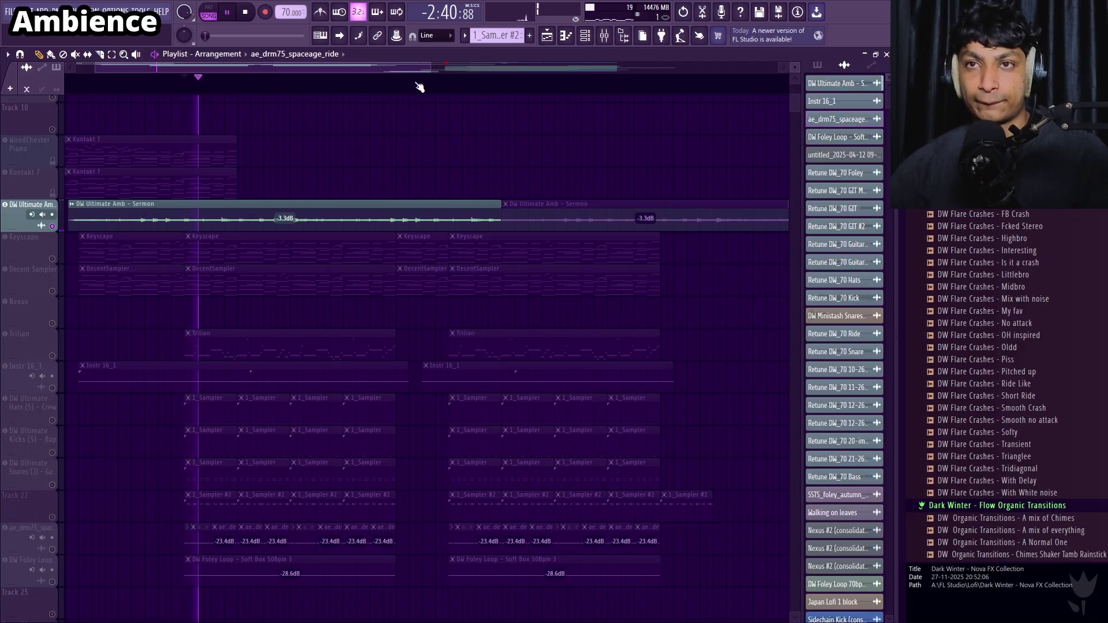
{"action": "scroll", "coordinate": [407, 65], "scroll_direction": "down", "scroll_amount": 3}
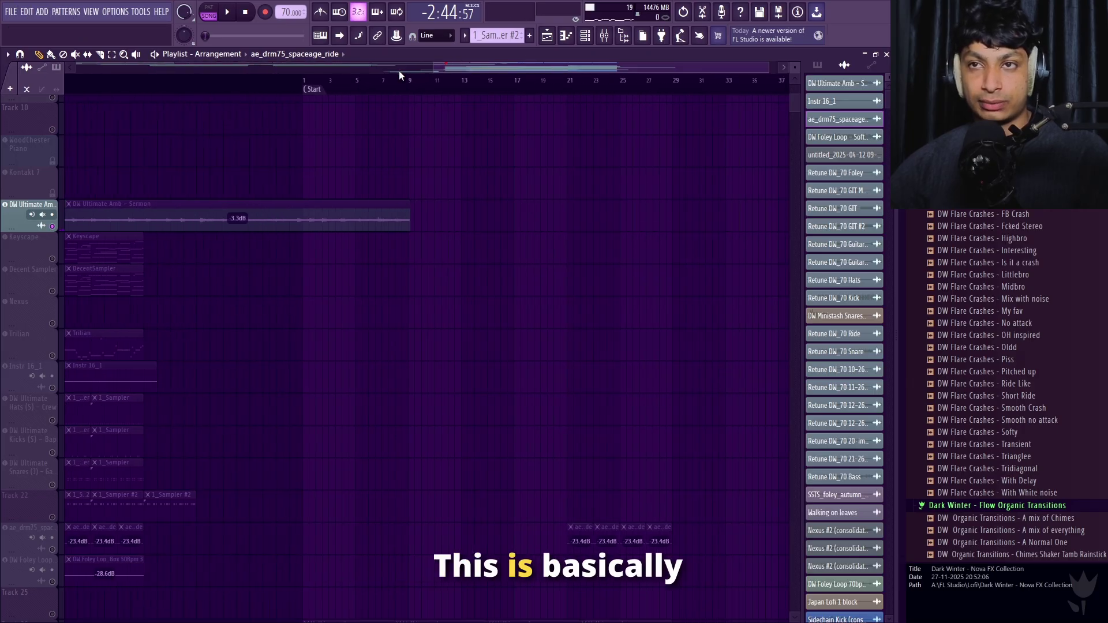
Switch to the Ableton Live project and select the first Guitar 5 clip on the upper Guitar muted track
{"action": "scroll", "coordinate": [416, 300], "scroll_direction": "down", "scroll_amount": 5}
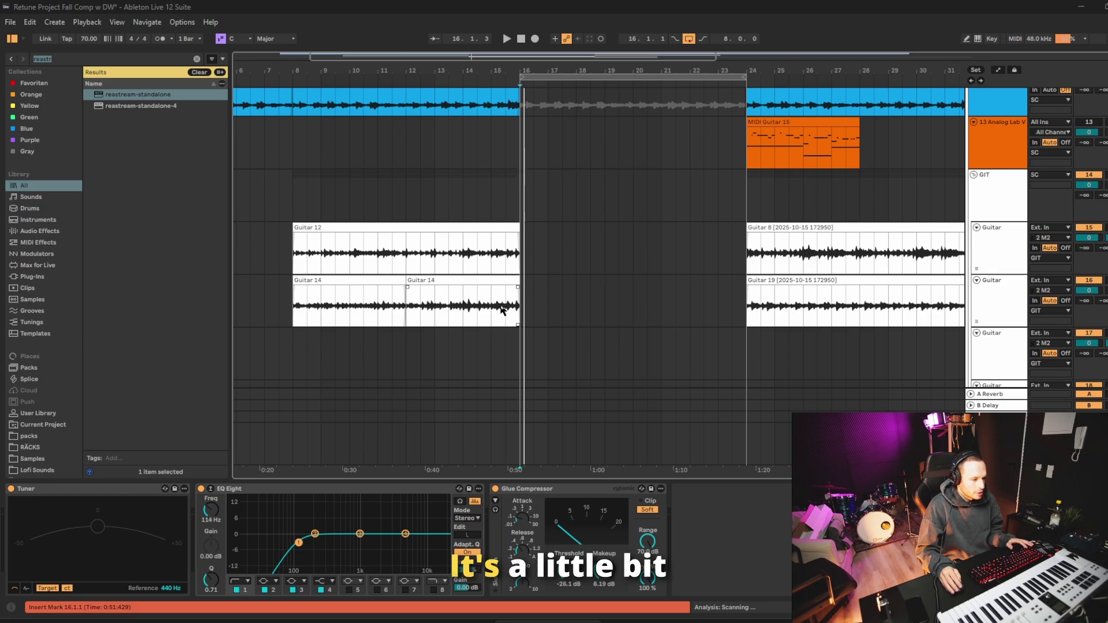
{"action": "scroll", "coordinate": [566, 304], "scroll_direction": "down", "scroll_amount": 2}
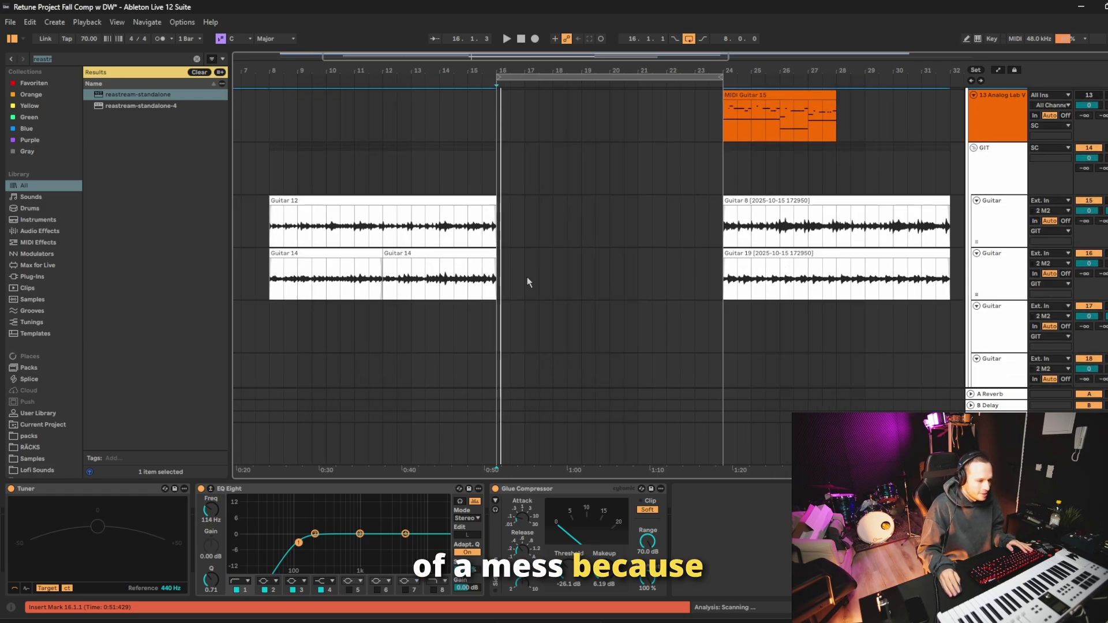
{"action": "scroll", "coordinate": [527, 282], "scroll_direction": "down", "scroll_amount": 4}
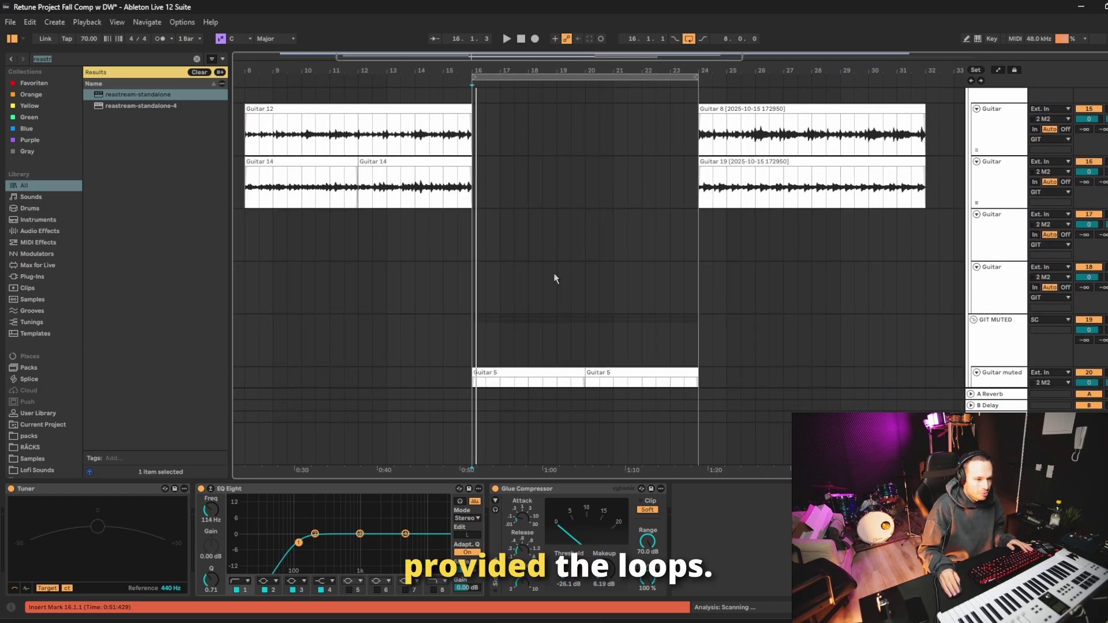
{"action": "scroll", "coordinate": [556, 279], "scroll_direction": "down", "scroll_amount": 5}
{"action": "left_click", "coordinate": [478, 176]}
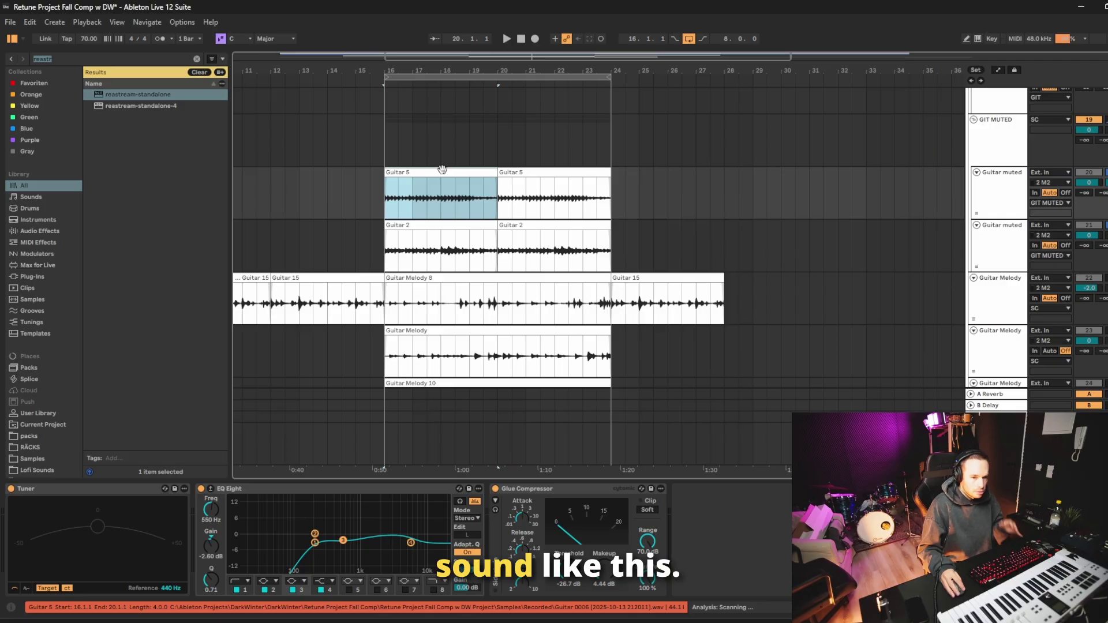
Play the muted guitar part from the selected Guitar 5 clip, stop playback and select that clip again
{"action": "key", "text": "space"}
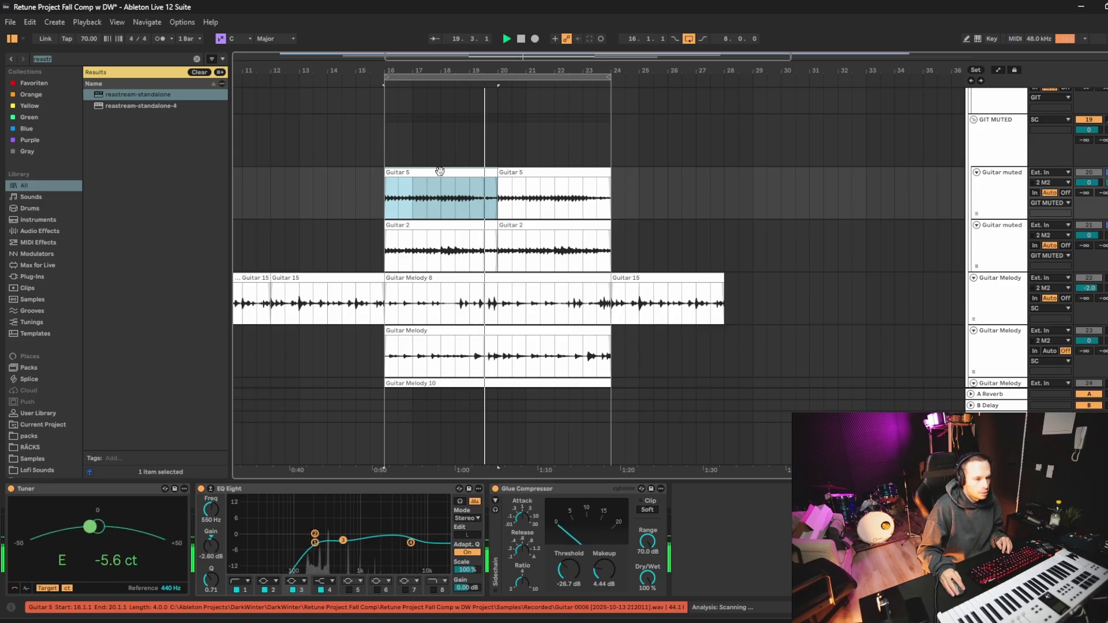
{"action": "key", "text": "space"}
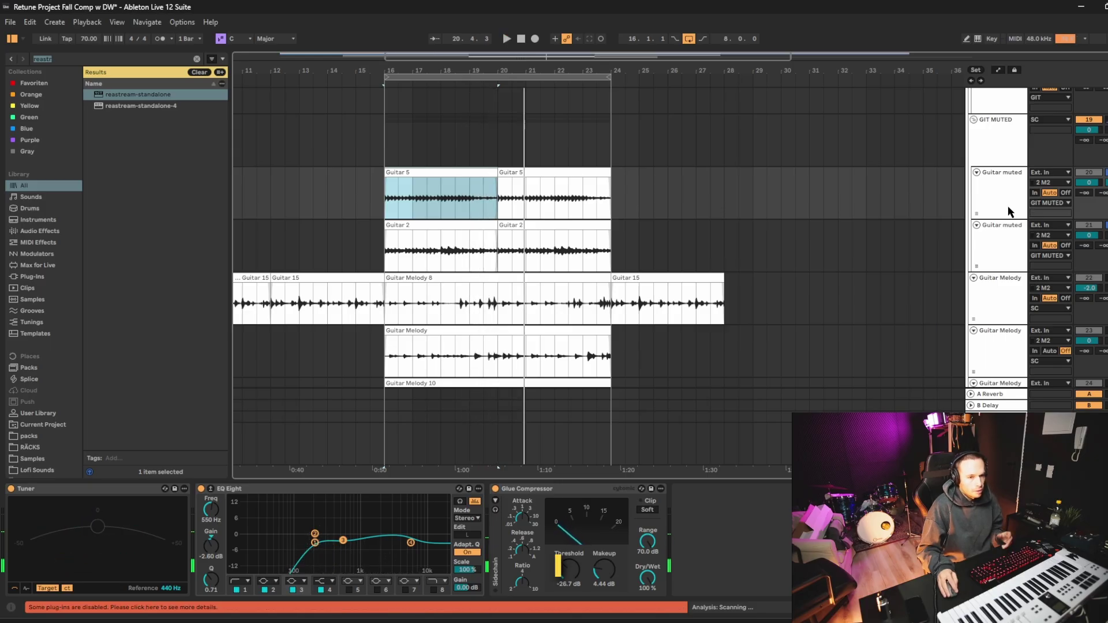
{"action": "left_click", "coordinate": [484, 199]}
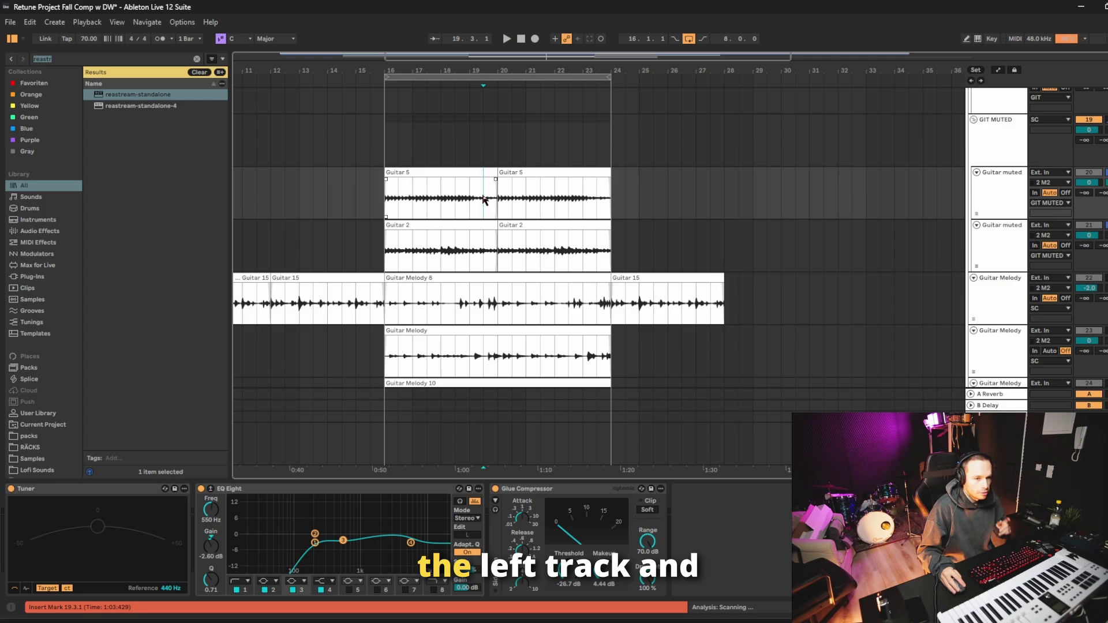
{"action": "left_click", "coordinate": [451, 174]}
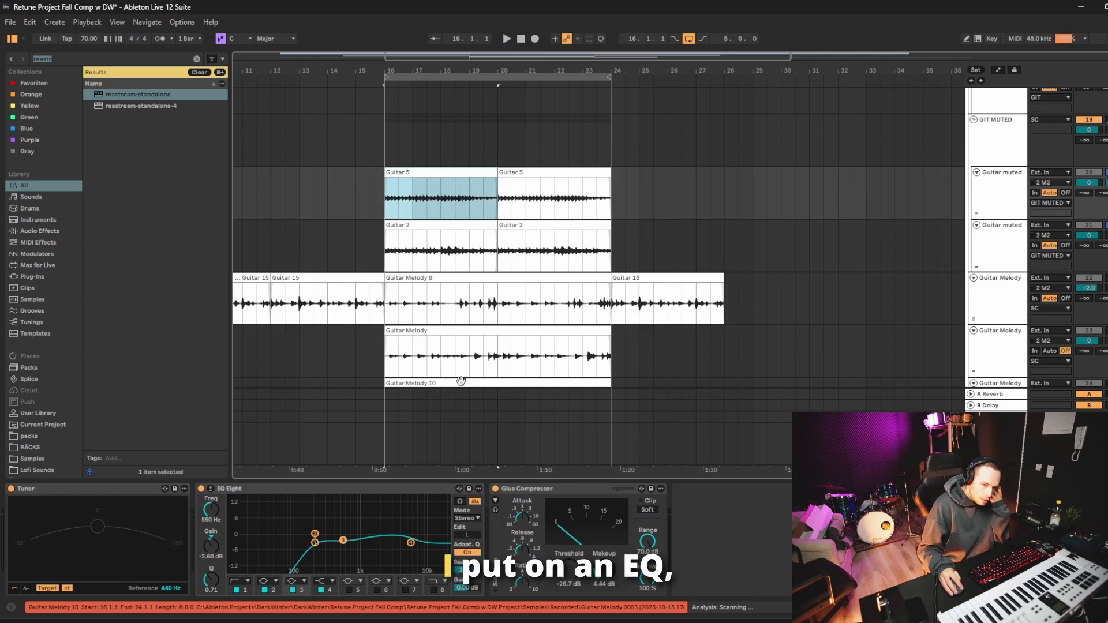
Select the muted guitar's EQ Eight, then inspect the Tape MELLO-FI plug-in on the GIT MUTED group and close it
{"action": "left_click", "coordinate": [378, 492]}
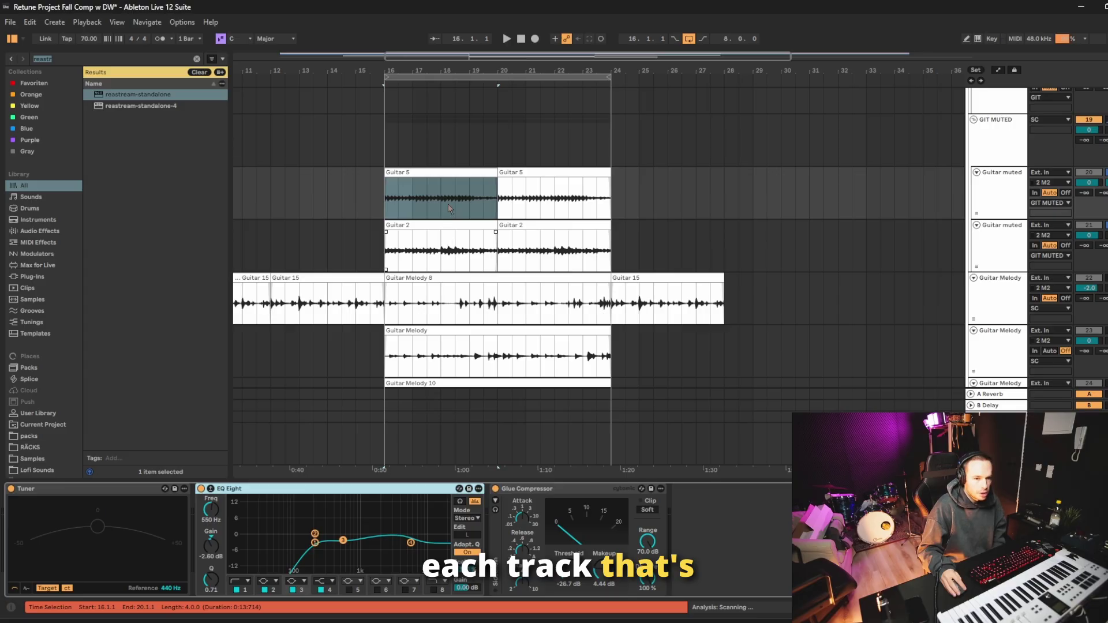
{"action": "left_click", "coordinate": [1002, 143]}
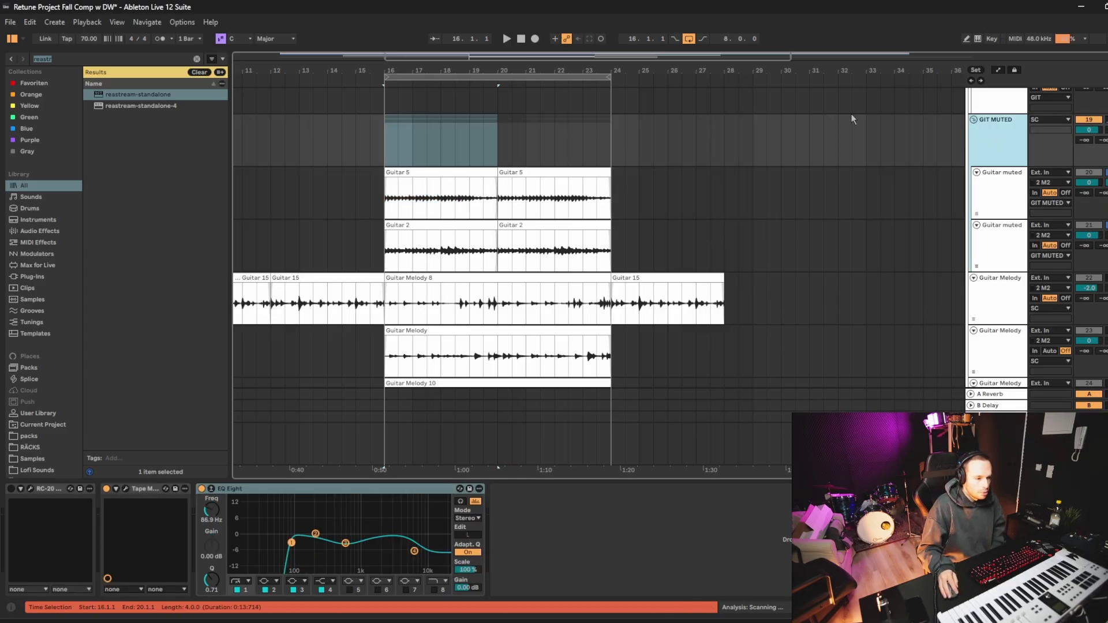
{"action": "left_click", "coordinate": [125, 490]}
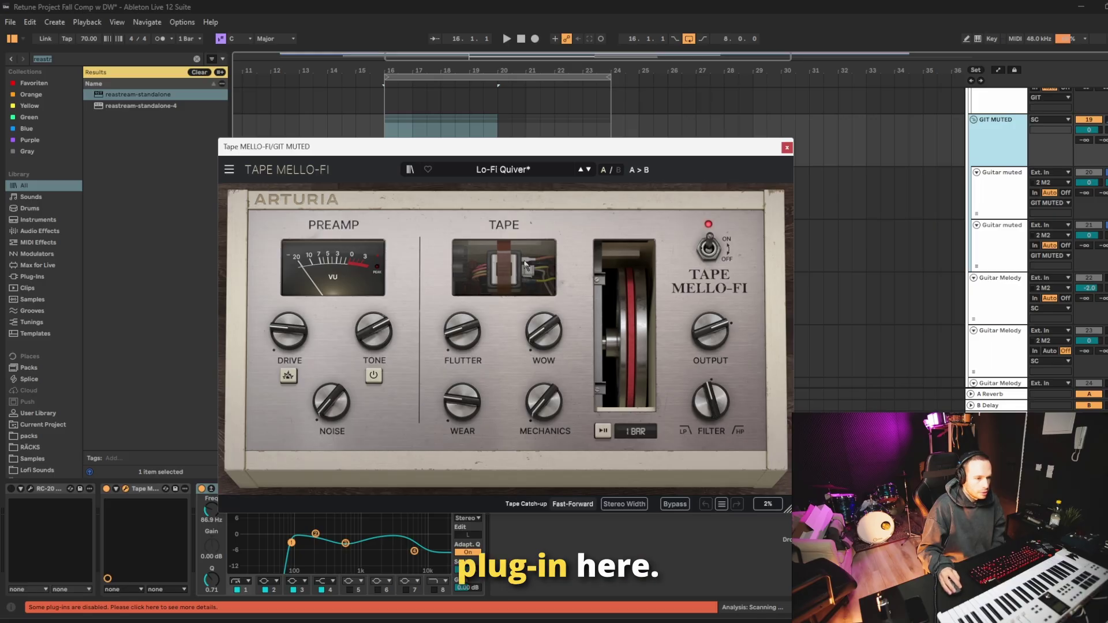
{"action": "left_click_drag", "start_coordinate": [513, 155], "coordinate": [625, 153]}
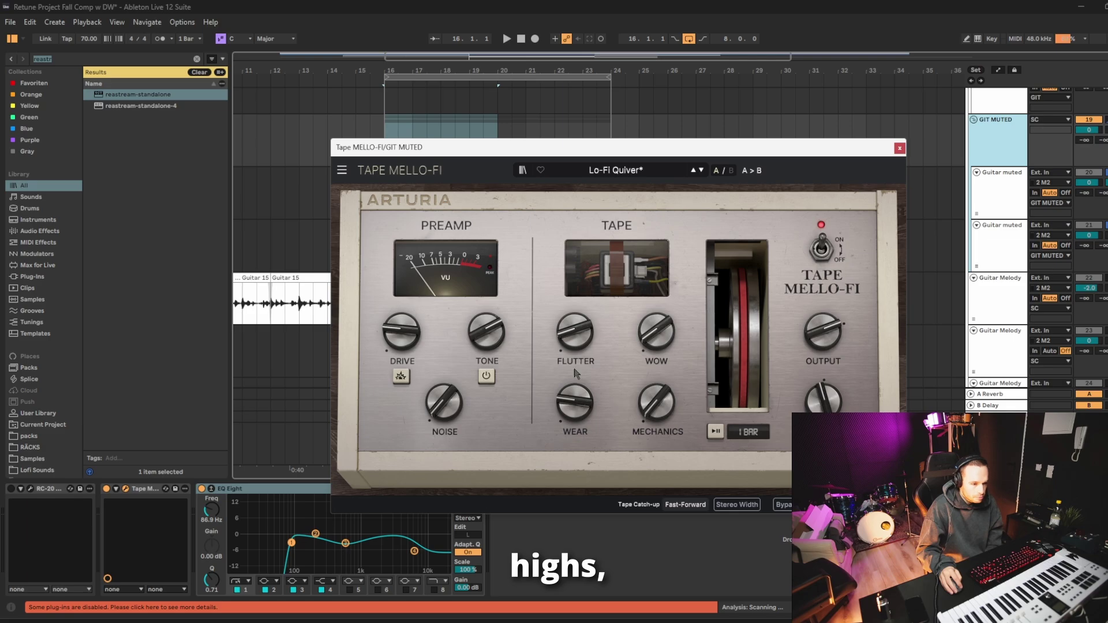
{"action": "mouse_move", "coordinate": [574, 404]}
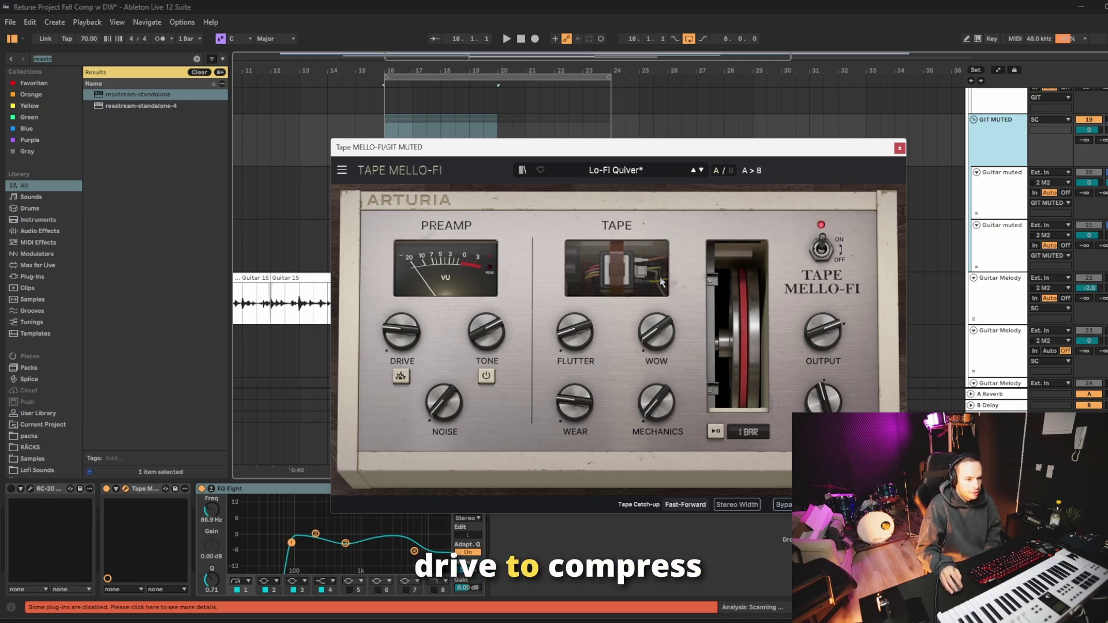
{"action": "left_click", "coordinate": [899, 148]}
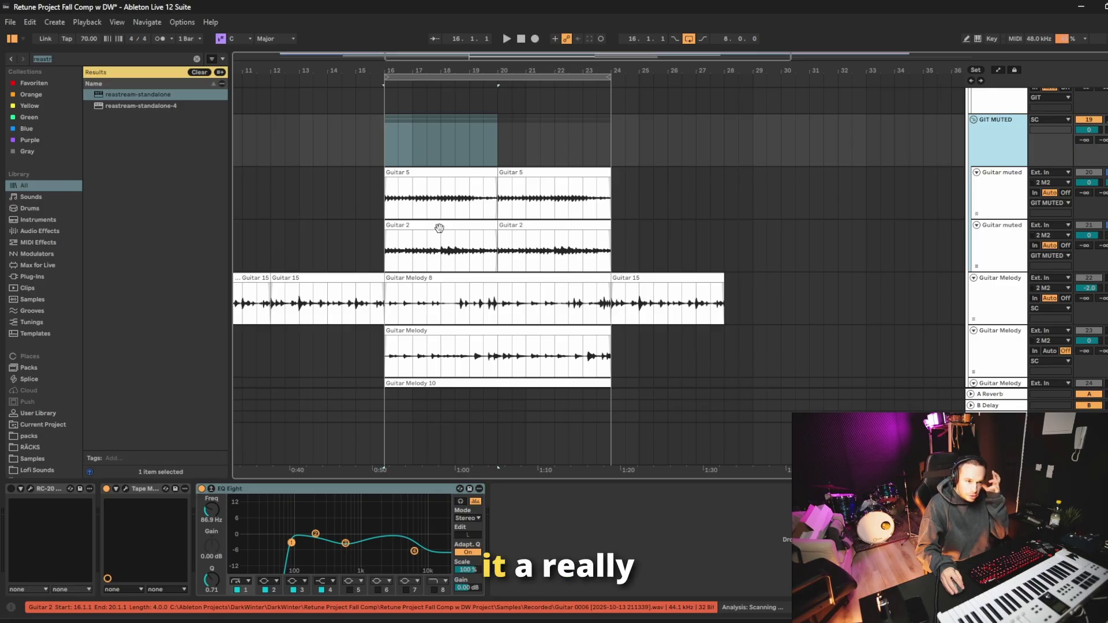
Play the muted guitar part from the first Guitar 5 clip to compare it with its effects on and bypassed
{"action": "left_click", "coordinate": [438, 174]}
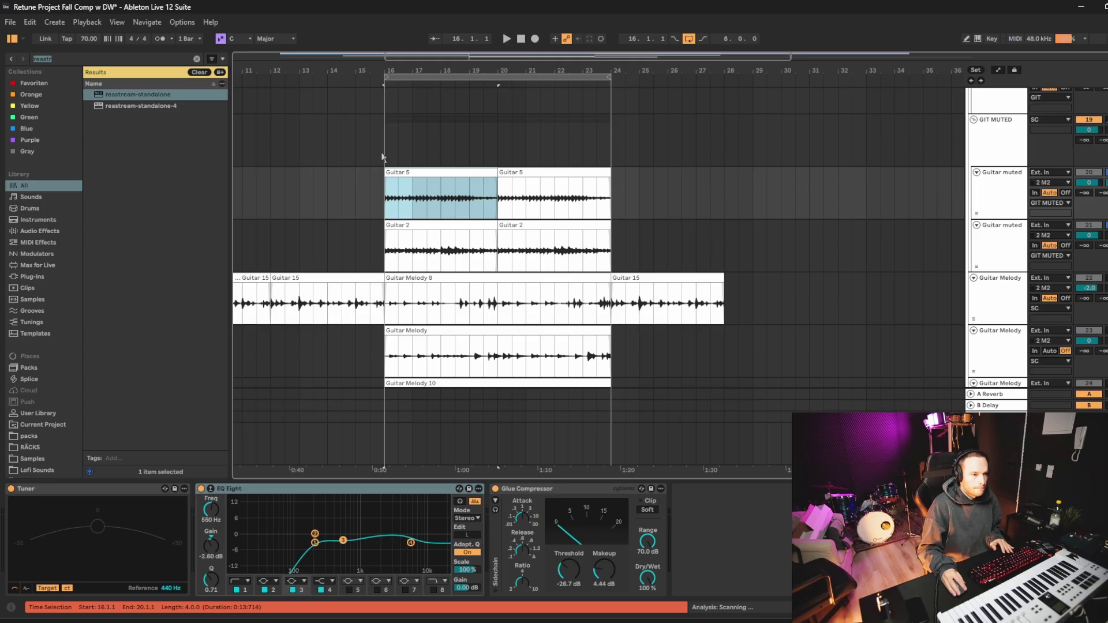
{"action": "key", "text": "space"}
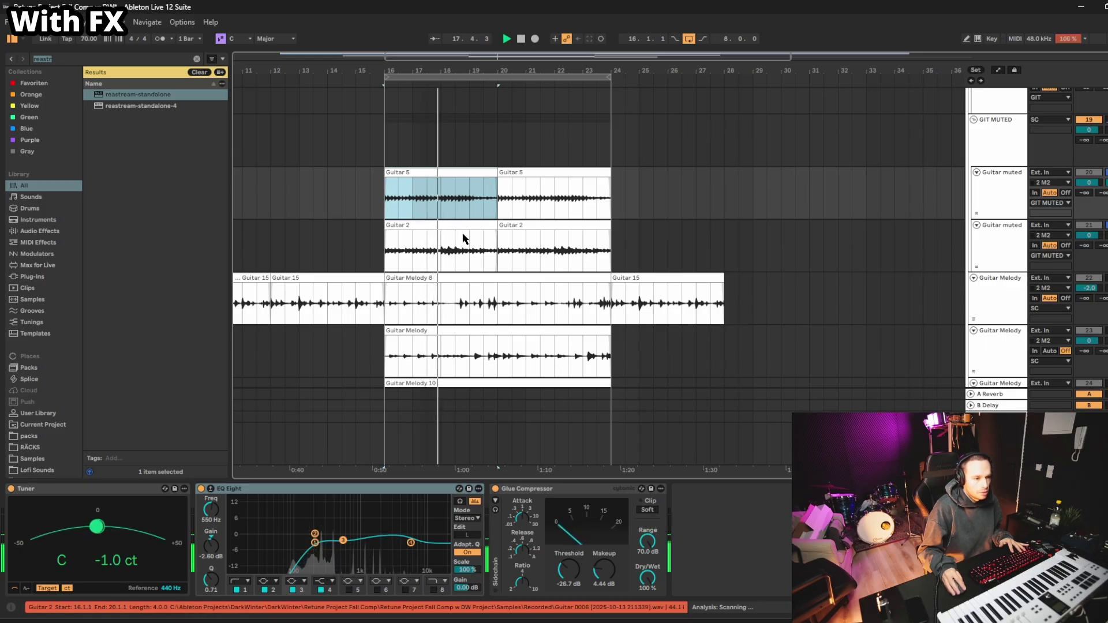
{"action": "left_click", "coordinate": [409, 202]}
{"action": "key", "text": "space"}
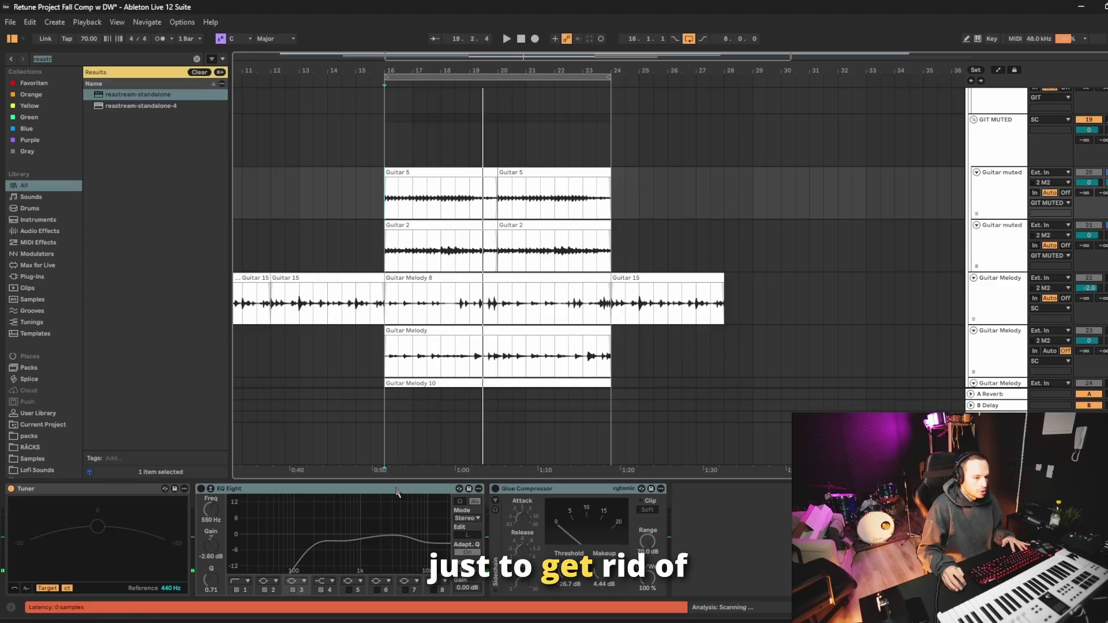
{"action": "left_click", "coordinate": [465, 277]}
{"action": "left_click", "coordinate": [495, 235]}
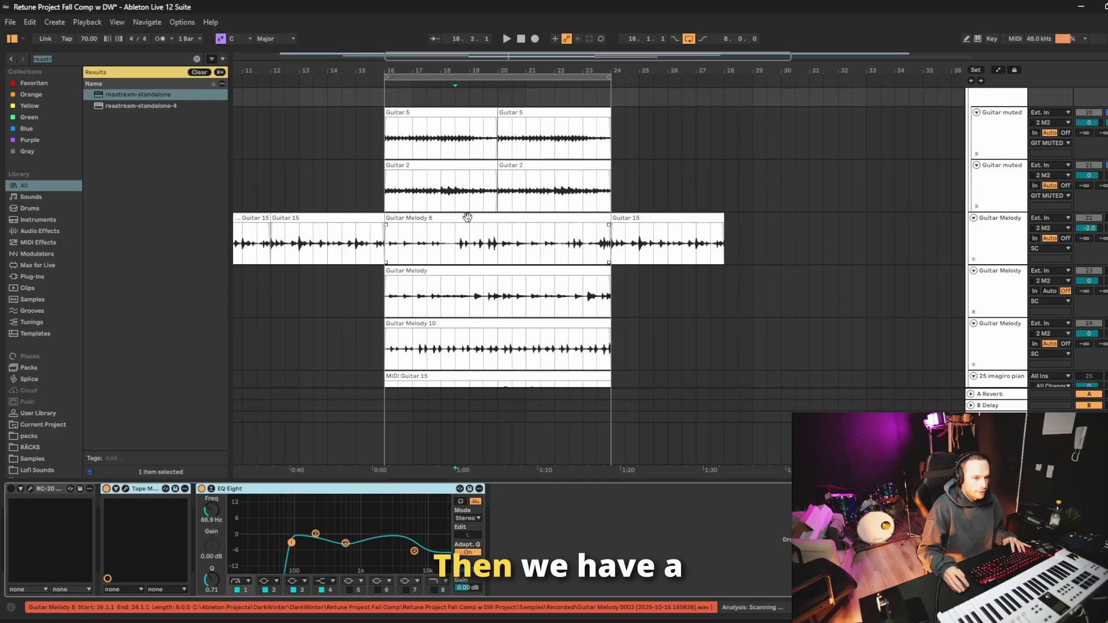
Select and play the Guitar Melody 8 clip, then select the EQ Eight on its track
{"action": "left_click", "coordinate": [467, 218]}
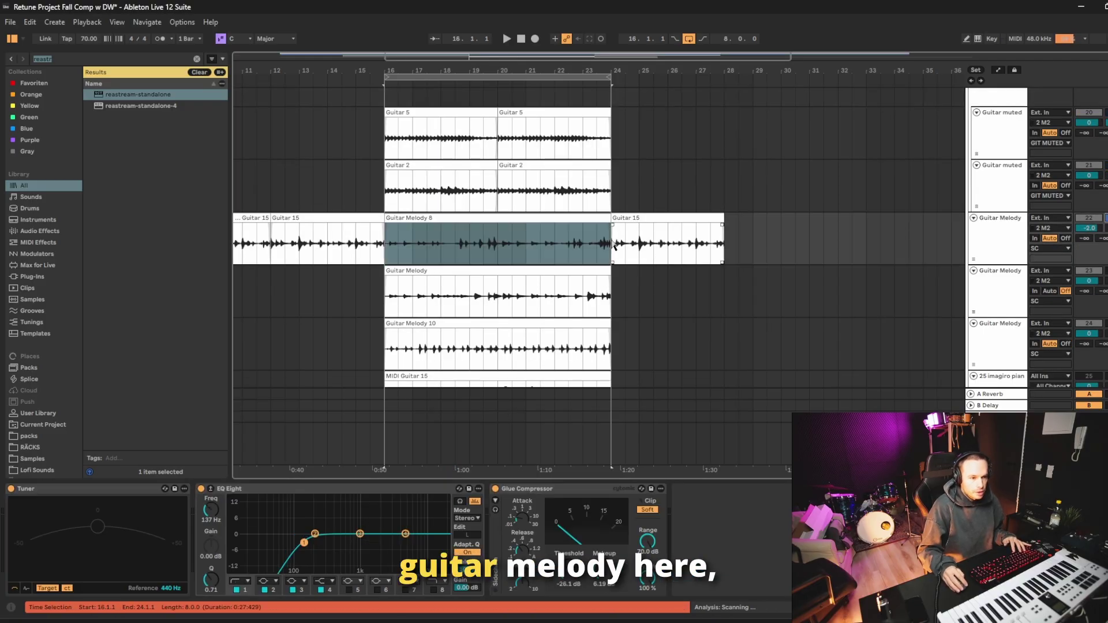
{"action": "left_click", "coordinate": [469, 262]}
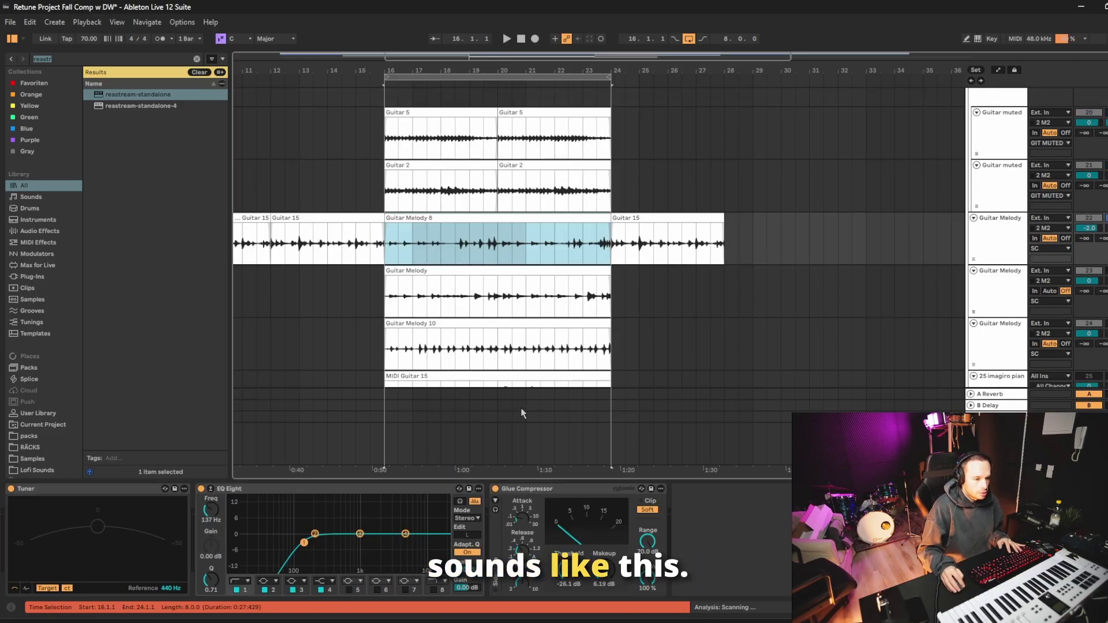
{"action": "key", "text": "space"}
{"action": "scroll", "coordinate": [501, 213], "scroll_direction": "down", "scroll_amount": 1}
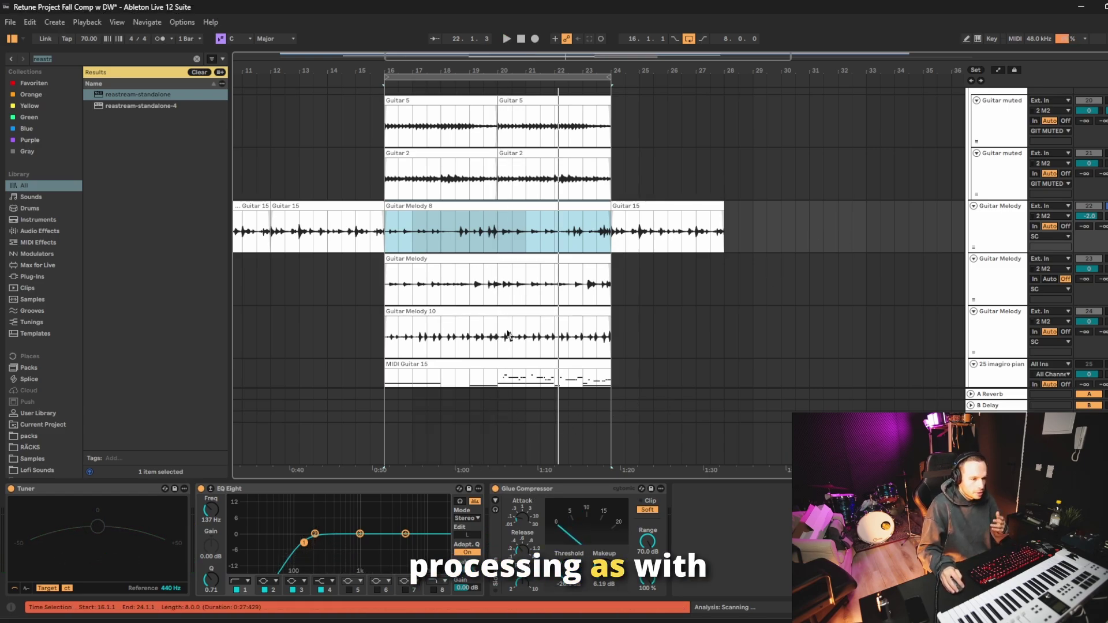
{"action": "left_click", "coordinate": [439, 489]}
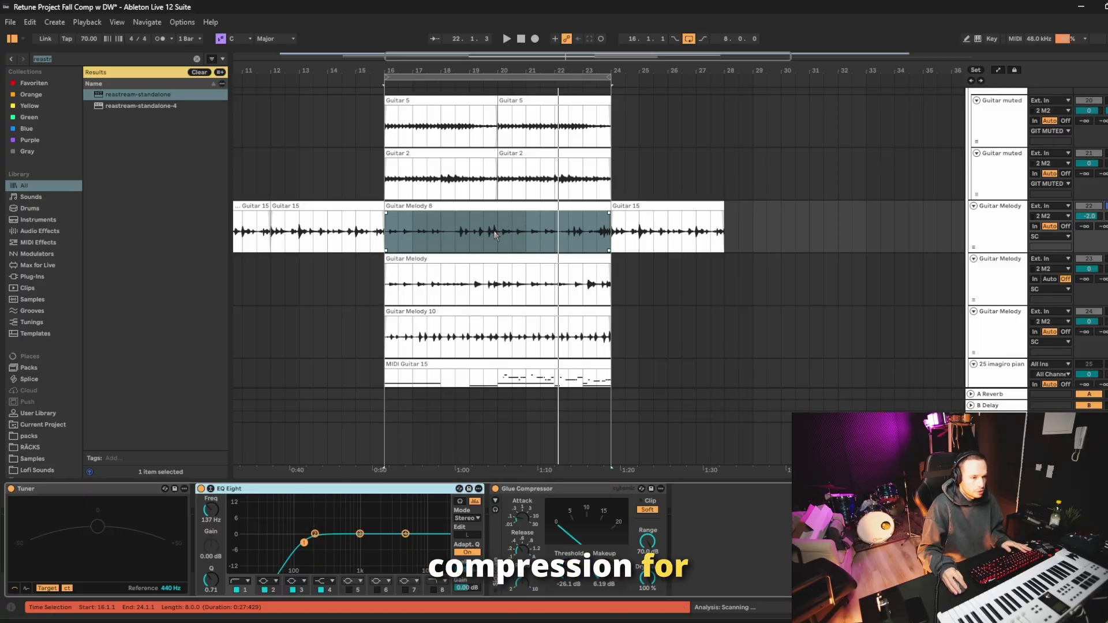
{"action": "key", "text": "z"}
{"action": "key", "text": "x"}
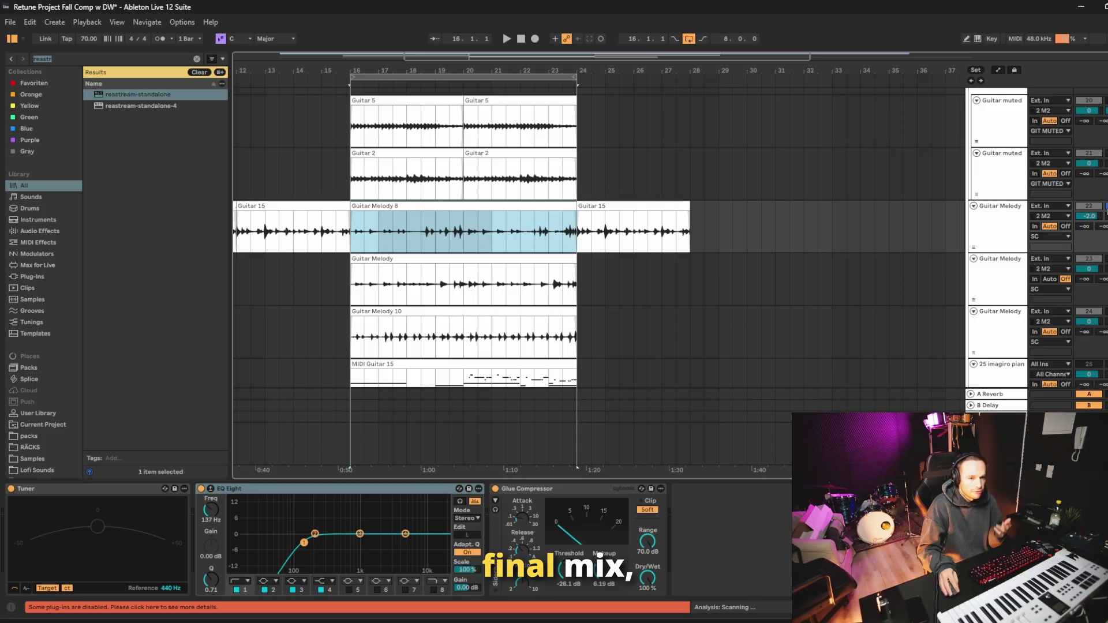
{"action": "scroll", "coordinate": [517, 250], "scroll_direction": "down", "scroll_amount": 1}
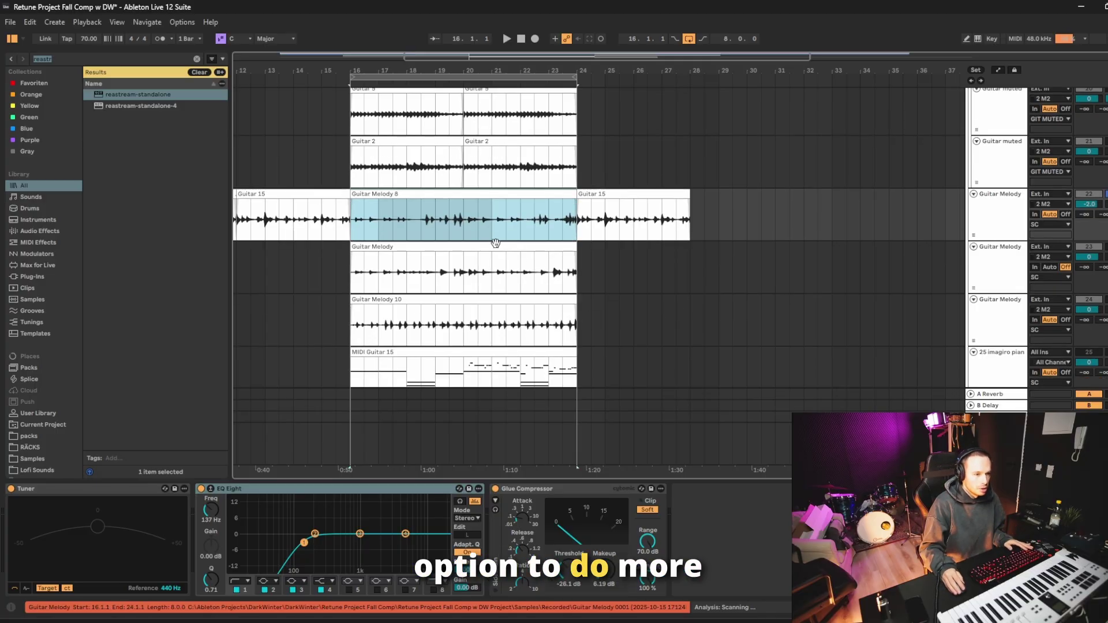
Play the Guitar Melody clip on the track below Guitar Melody 8, then the Guitar Melody 10 clip
{"action": "left_click", "coordinate": [994, 259]}
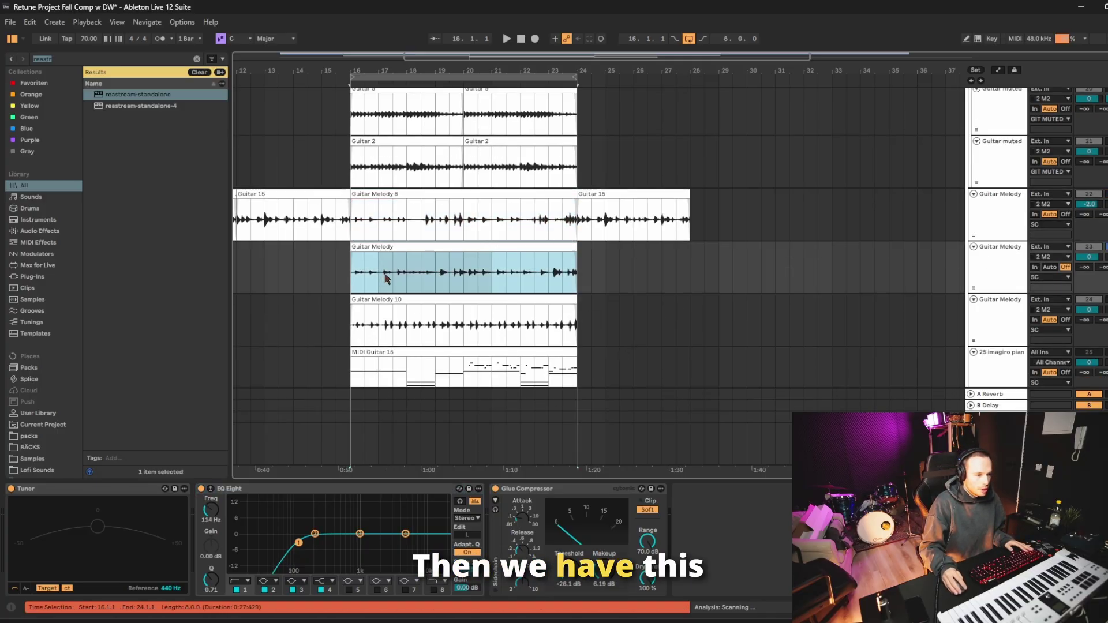
{"action": "key", "text": "space"}
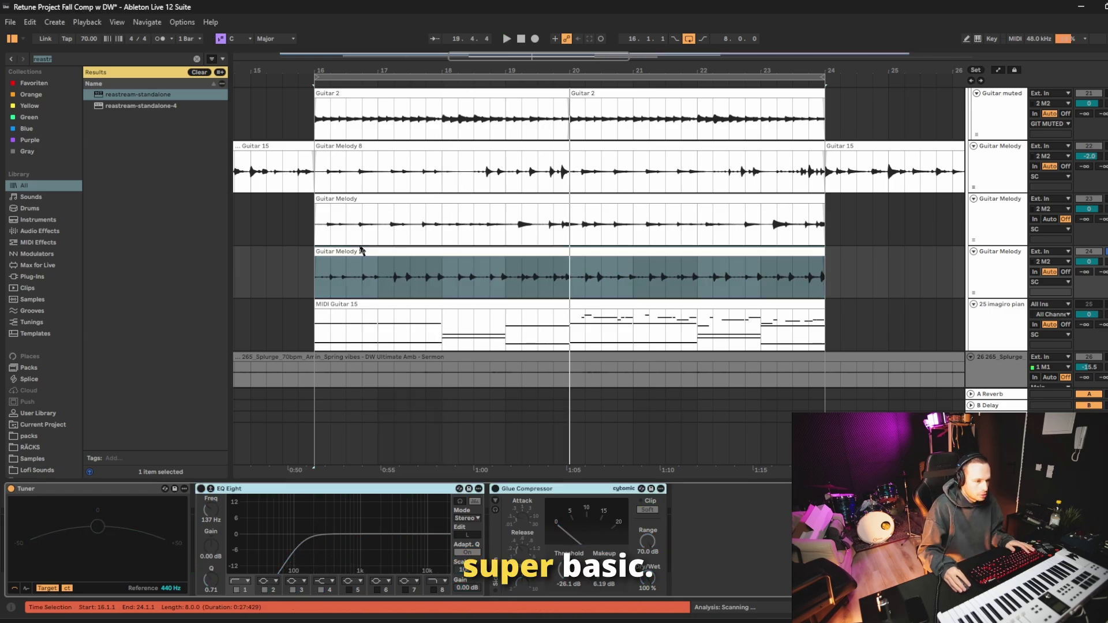
{"action": "left_click", "coordinate": [363, 250]}
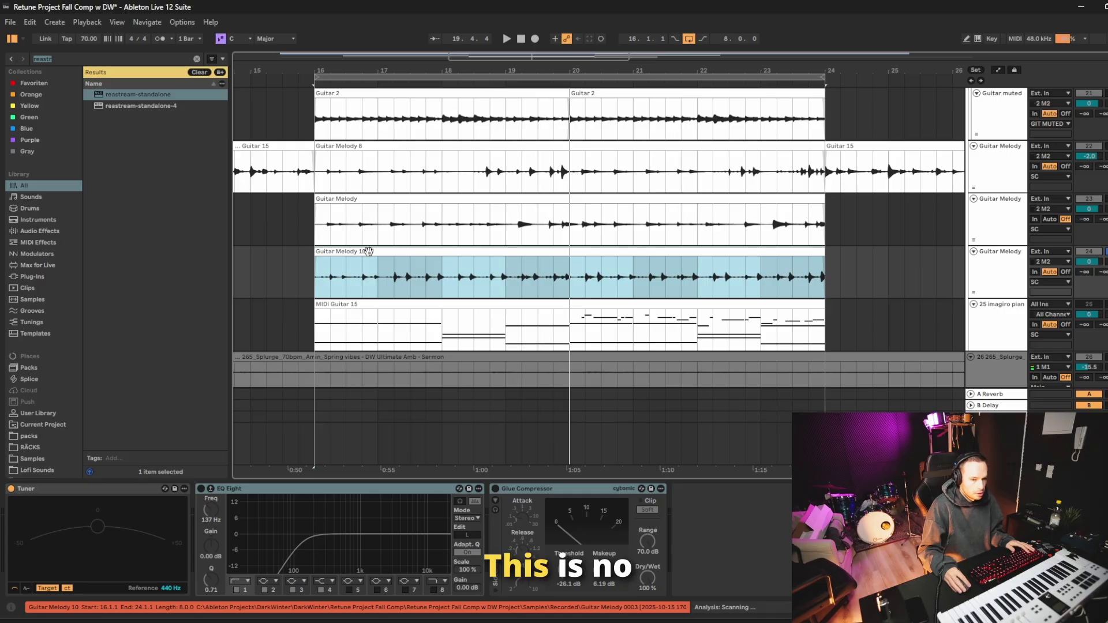
{"action": "key", "text": "space"}
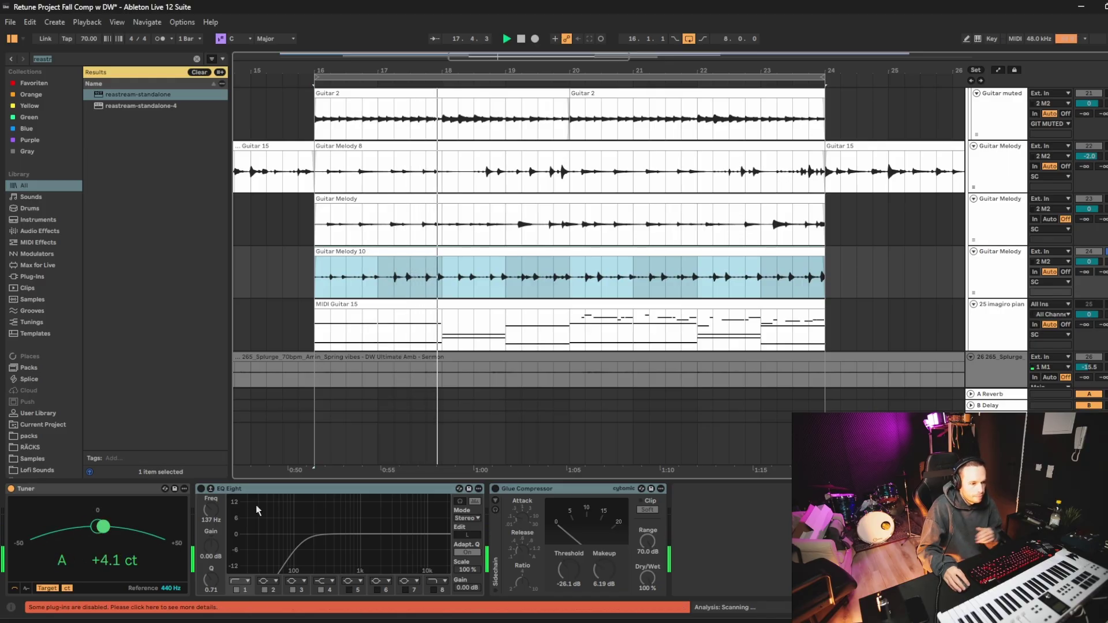
{"action": "left_click", "coordinate": [669, 266]}
Select the Electric 7 clip on the lower Electric track, loop its four bars from bar 24 and play it
{"action": "scroll", "coordinate": [669, 264], "scroll_direction": "down", "scroll_amount": 1}
{"action": "scroll", "coordinate": [669, 265], "scroll_direction": "down", "scroll_amount": 5}
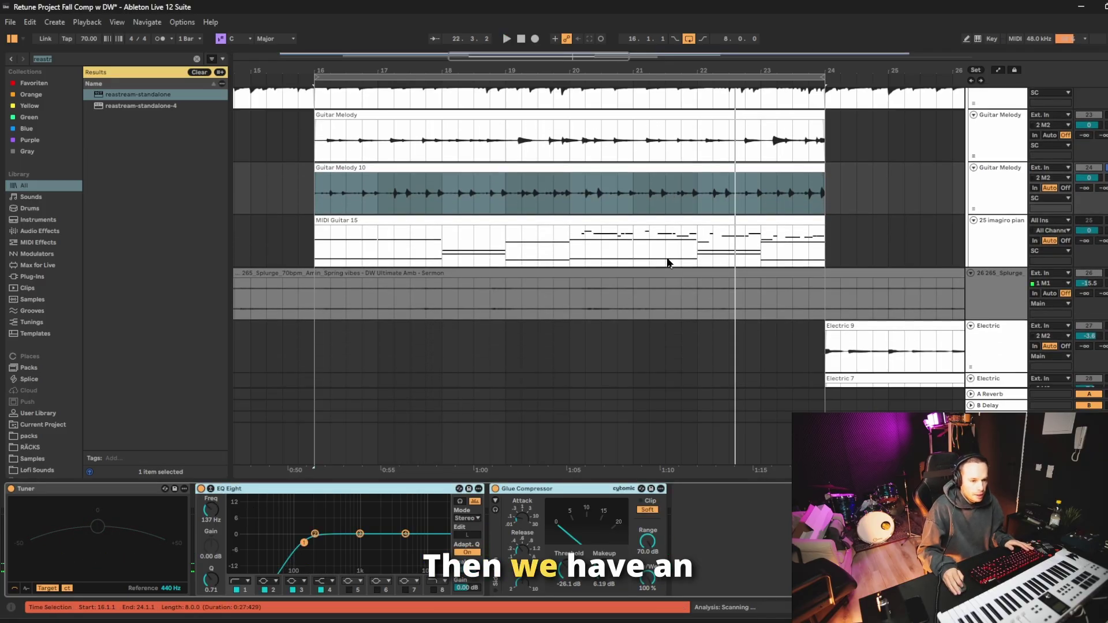
{"action": "scroll", "coordinate": [759, 310], "scroll_direction": "right", "scroll_amount": 4}
{"action": "left_click", "coordinate": [698, 297]}
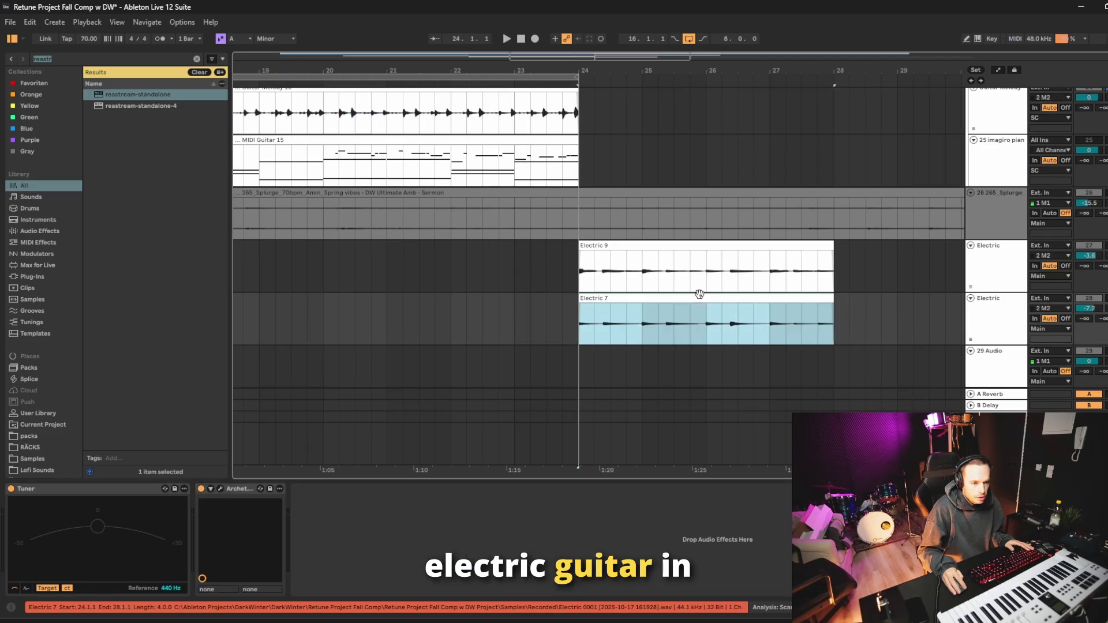
{"action": "scroll", "coordinate": [699, 296], "scroll_direction": "right", "scroll_amount": 1}
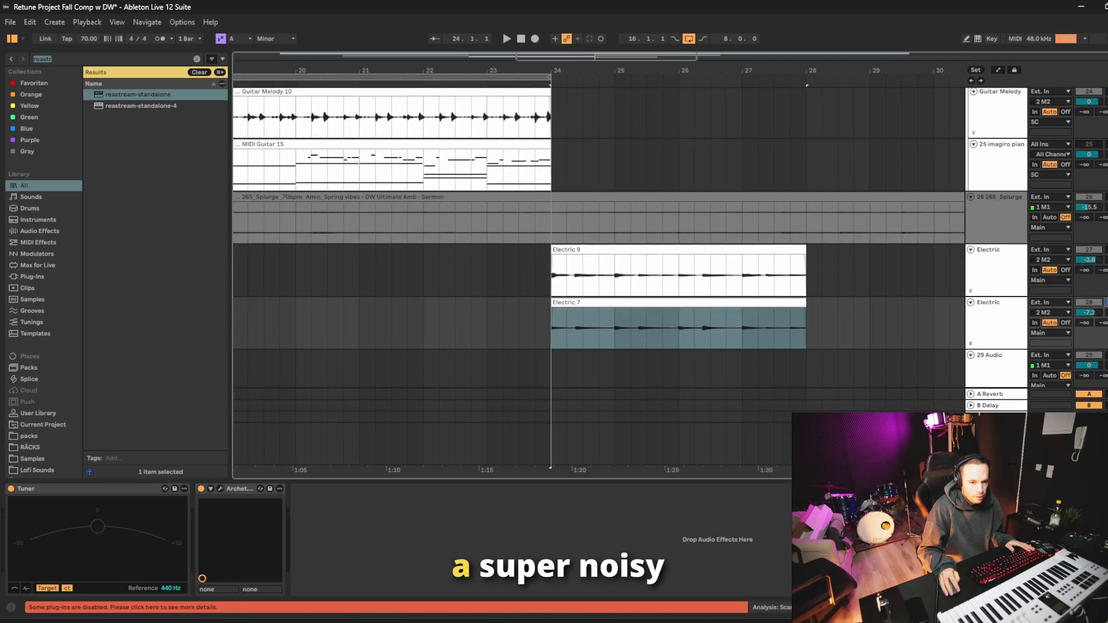
{"action": "scroll", "coordinate": [788, 303], "scroll_direction": "right", "scroll_amount": 3}
{"action": "left_click", "coordinate": [979, 312]}
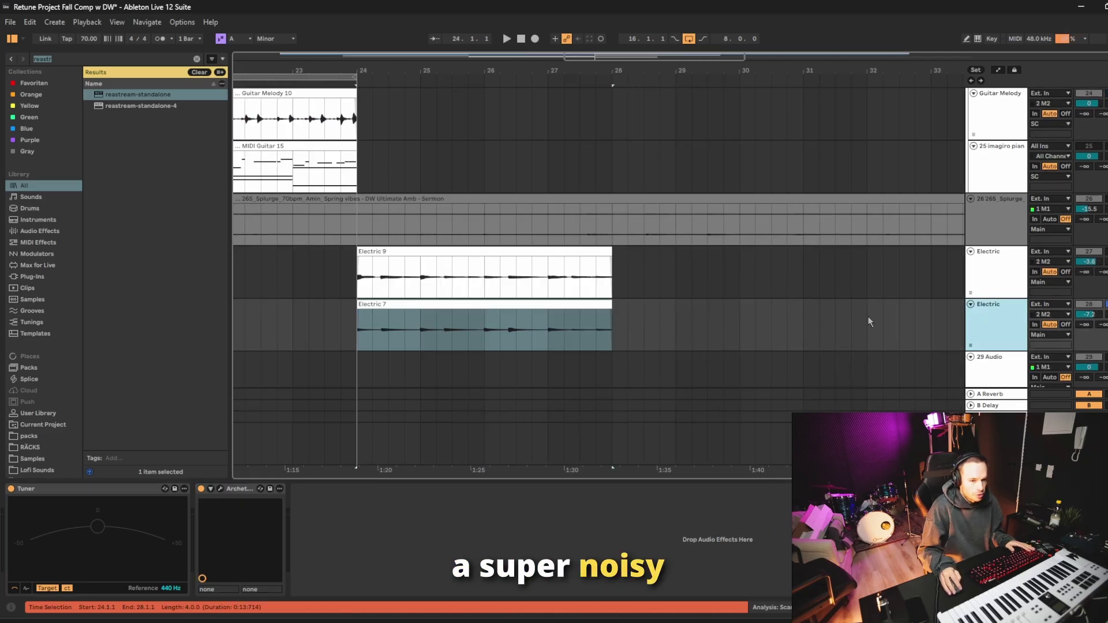
{"action": "left_click", "coordinate": [564, 307]}
{"action": "left_click", "coordinate": [997, 329]}
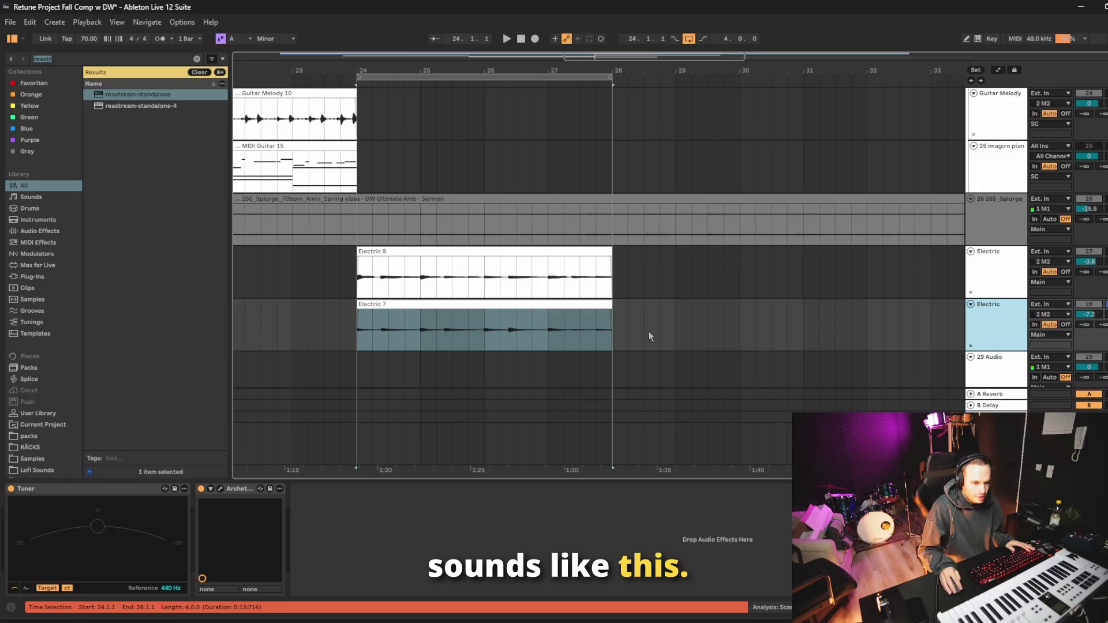
{"action": "key", "text": "space"}
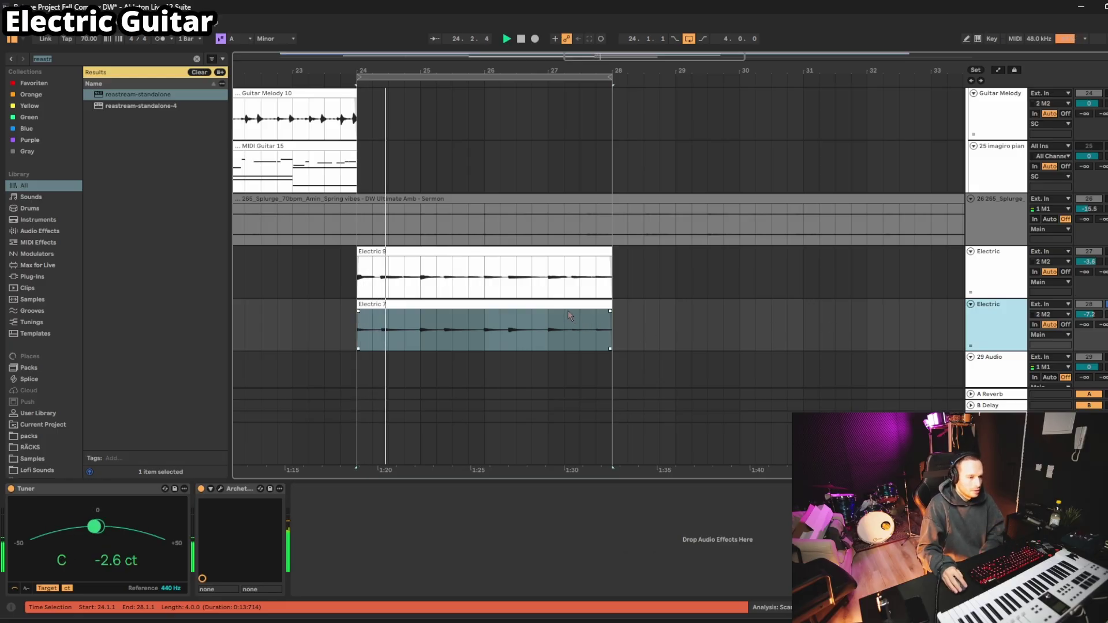
Open the Archetype Cory Wong X plug-in on the lower Electric track and look over its amp and effect sections
{"action": "left_click", "coordinate": [564, 305]}
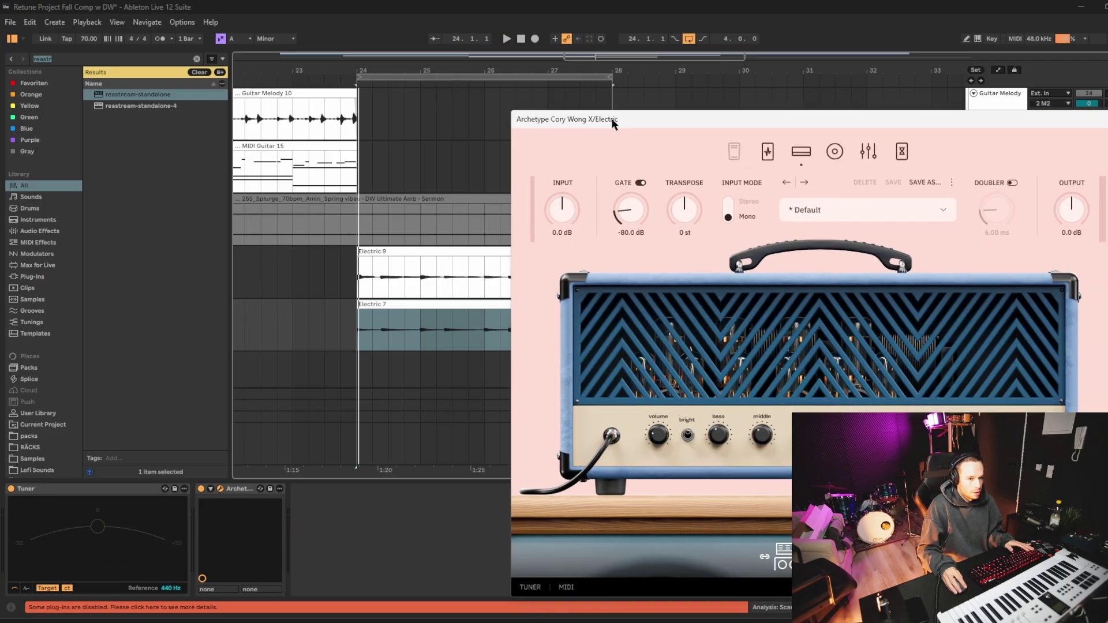
{"action": "left_click_drag", "start_coordinate": [611, 117], "coordinate": [484, 86]}
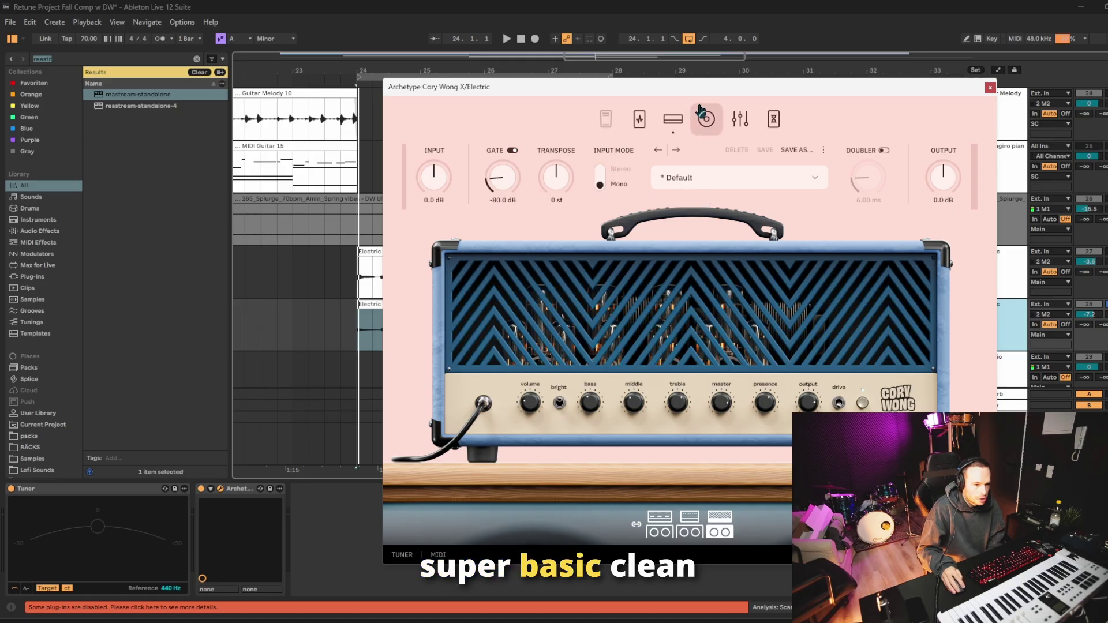
{"action": "left_click", "coordinate": [640, 119]}
{"action": "left_click", "coordinate": [674, 121]}
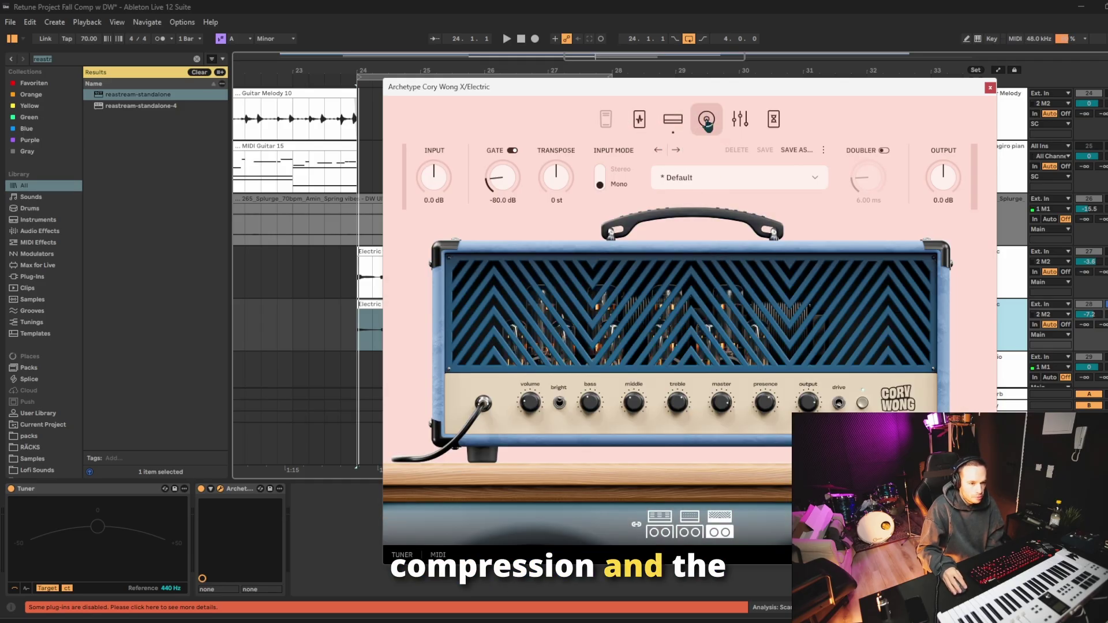
{"action": "left_click", "coordinate": [706, 119]}
{"action": "left_click", "coordinate": [740, 119]}
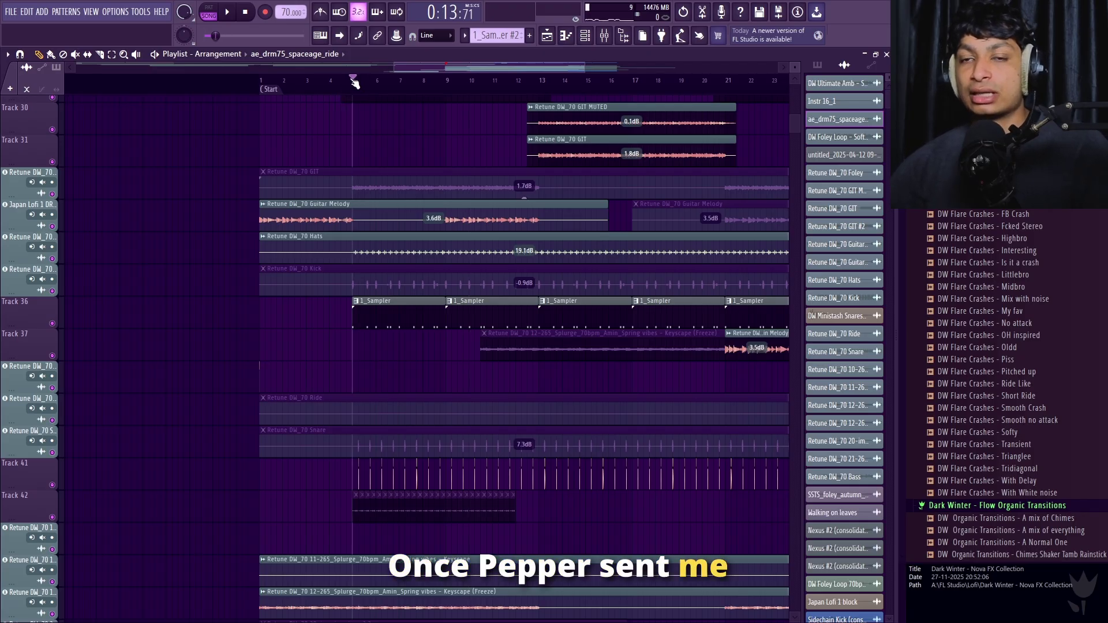
Play the arrangement from bar 1 while looking over its tracks from the guitars down to the sidechained bass, then stop playback
{"action": "left_click", "coordinate": [267, 81]}
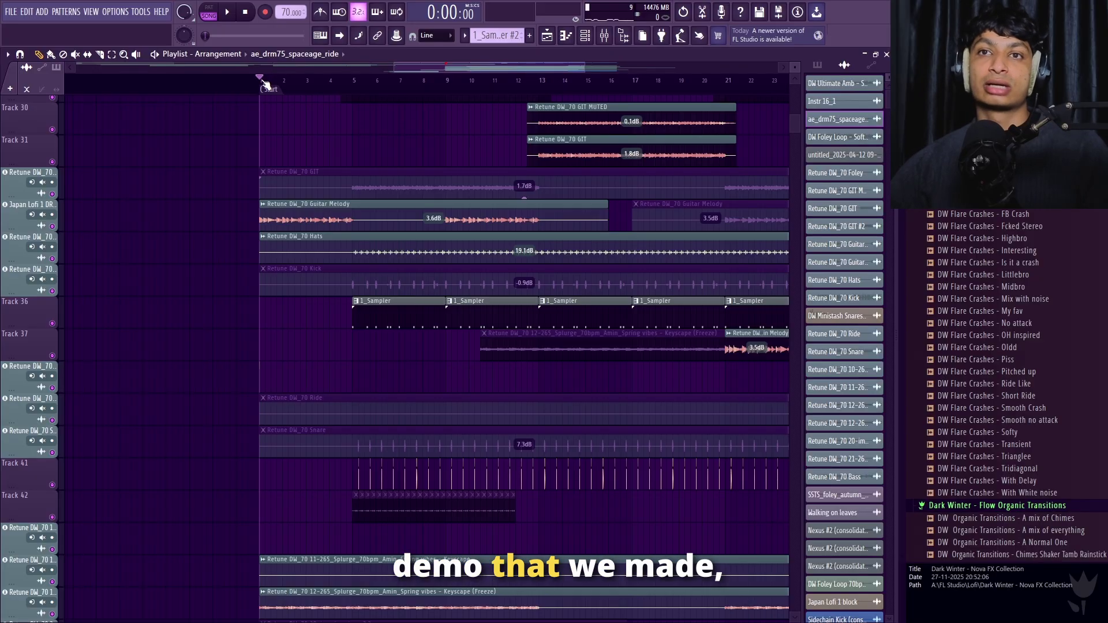
{"action": "scroll", "coordinate": [340, 92], "scroll_direction": "up", "scroll_amount": 3}
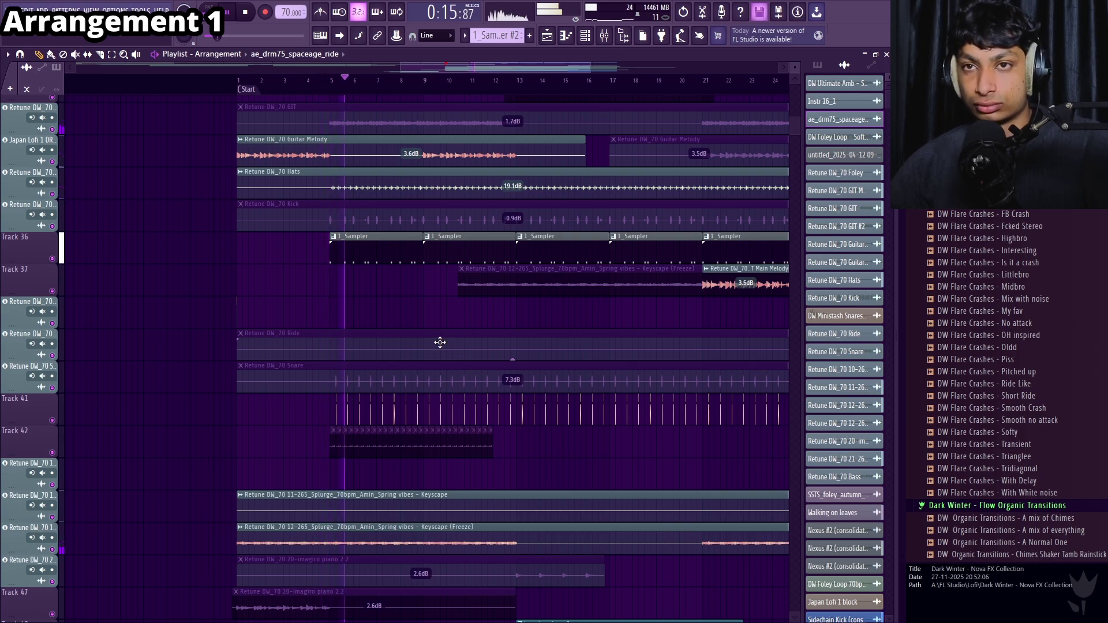
{"action": "scroll", "coordinate": [439, 342], "scroll_direction": "down", "scroll_amount": 10}
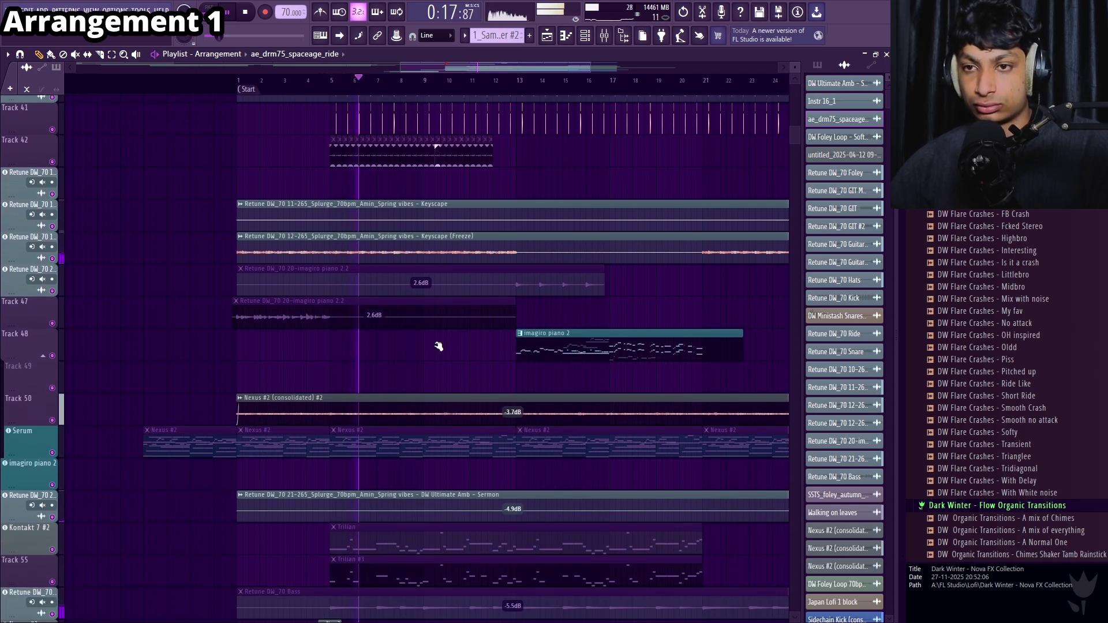
{"action": "scroll", "coordinate": [439, 346], "scroll_direction": "down", "scroll_amount": 3}
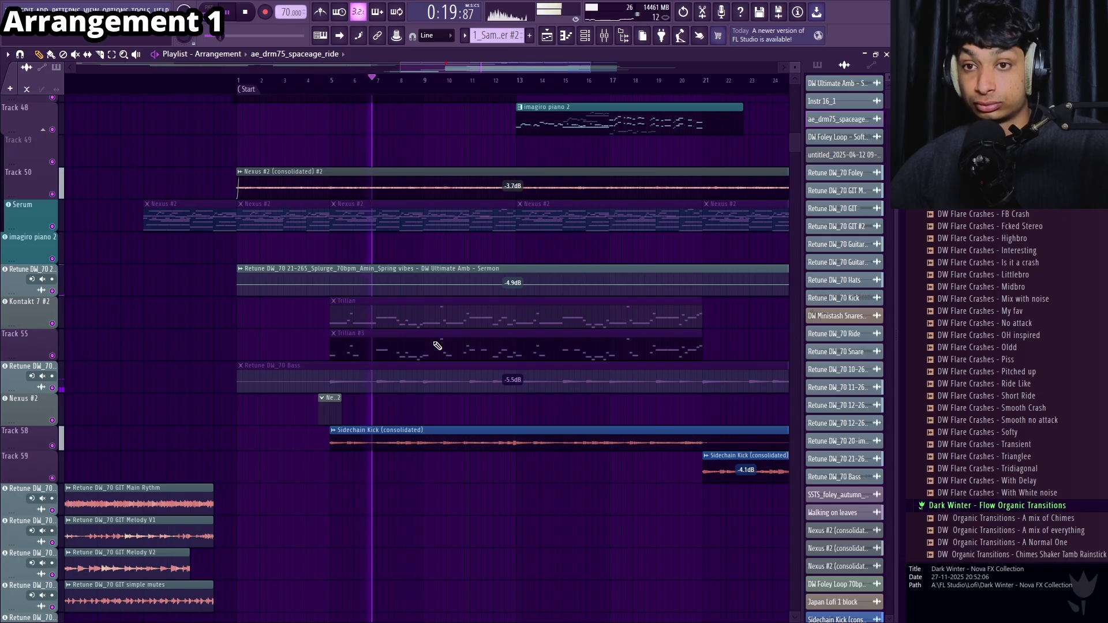
{"action": "scroll", "coordinate": [433, 342], "scroll_direction": "up", "scroll_amount": 20}
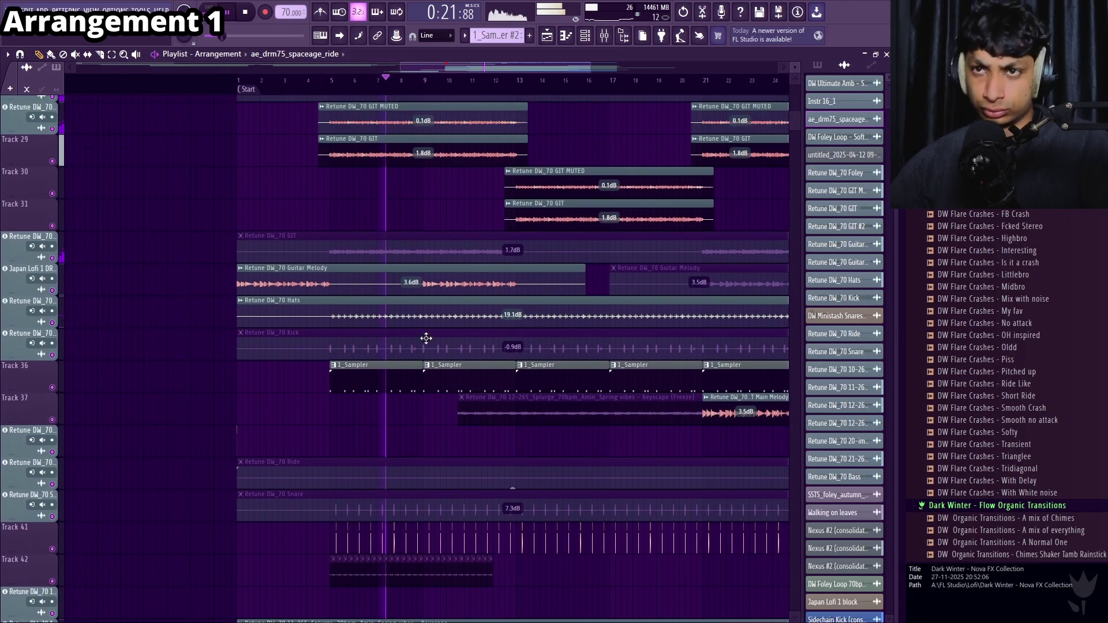
{"action": "scroll", "coordinate": [426, 338], "scroll_direction": "up", "scroll_amount": 2}
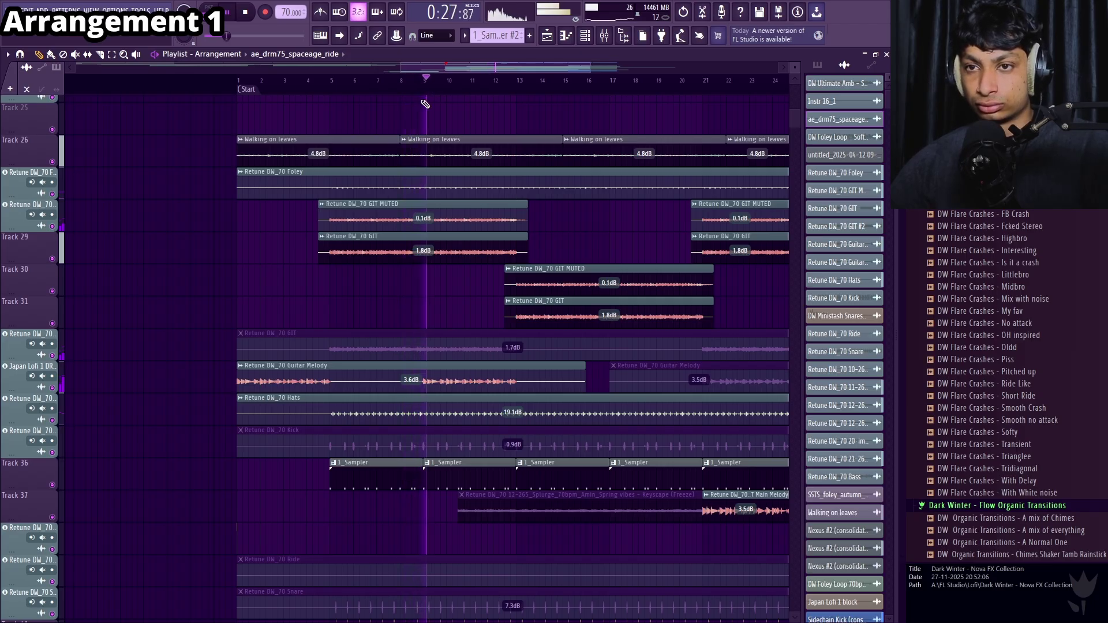
{"action": "key", "text": "space"}
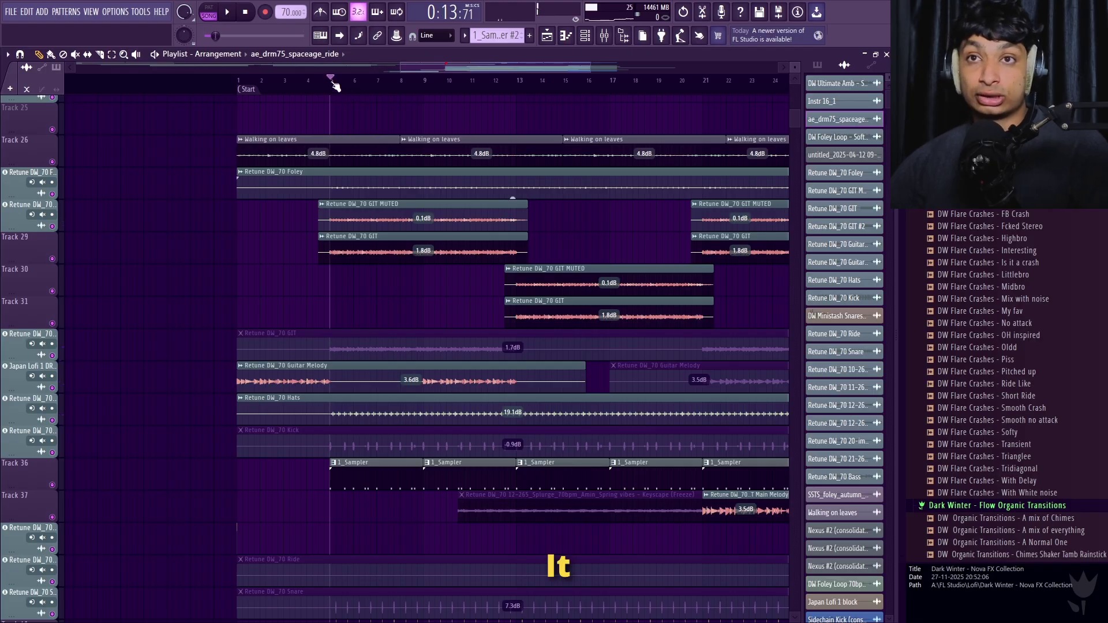
Mute the first Retune DW_70 GIT MUTED clip, play the GIT clip below it from bar 5 without that layer, then unmute it
{"action": "scroll", "coordinate": [371, 247], "scroll_direction": "down", "scroll_amount": 10}
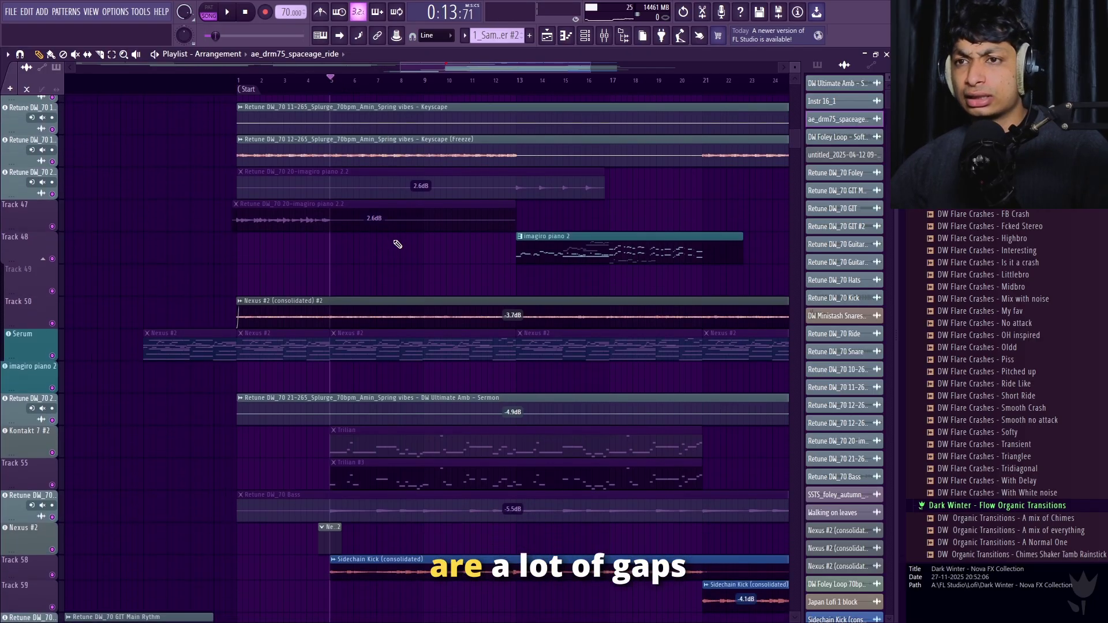
{"action": "scroll", "coordinate": [396, 194], "scroll_direction": "up", "scroll_amount": 8}
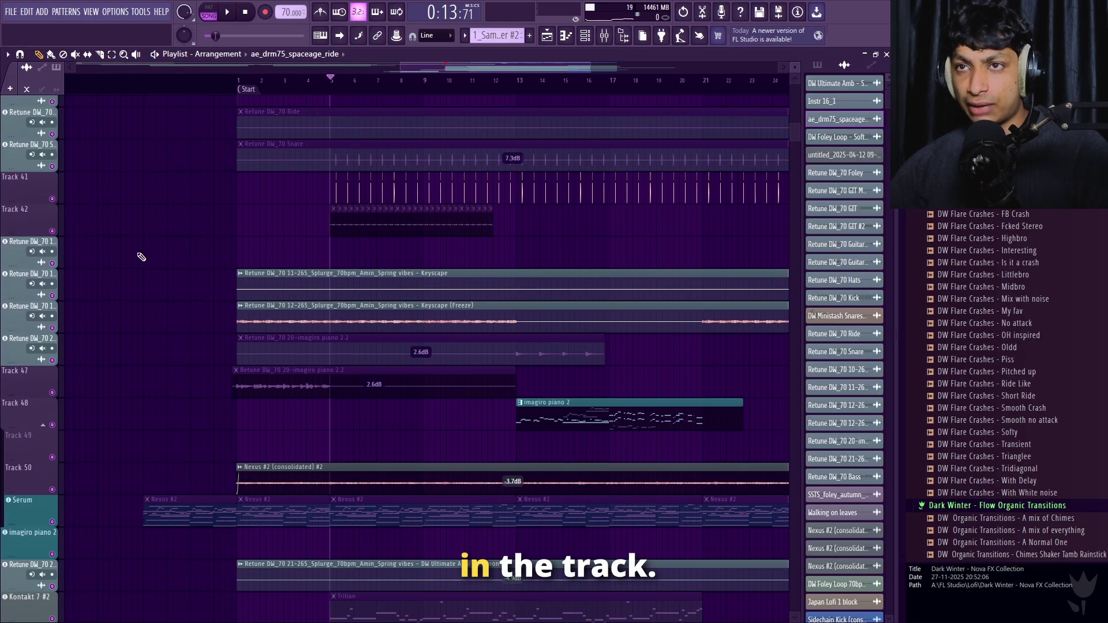
{"action": "key", "text": "t"}
{"action": "left_click", "coordinate": [397, 193]}
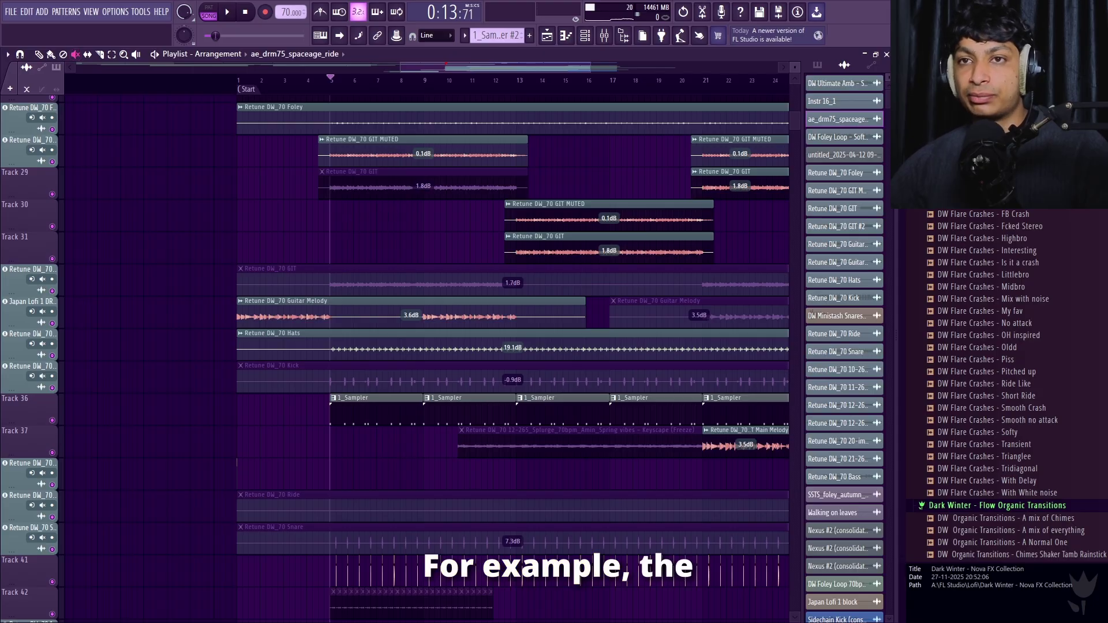
{"action": "left_click", "coordinate": [334, 154]}
{"action": "left_click", "coordinate": [371, 188]}
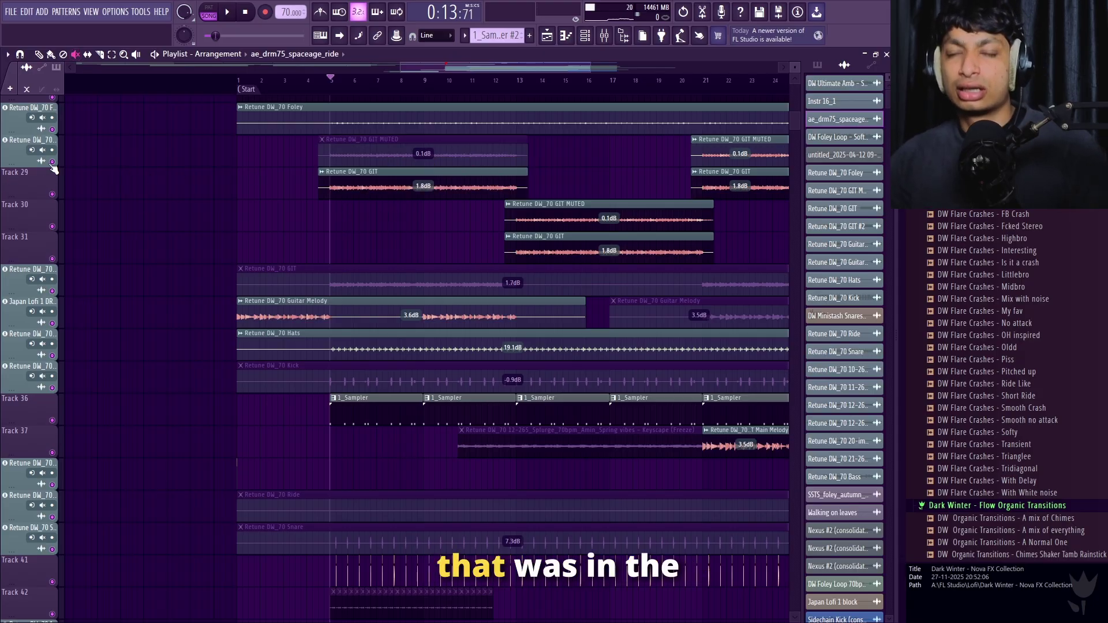
{"action": "key", "text": "space"}
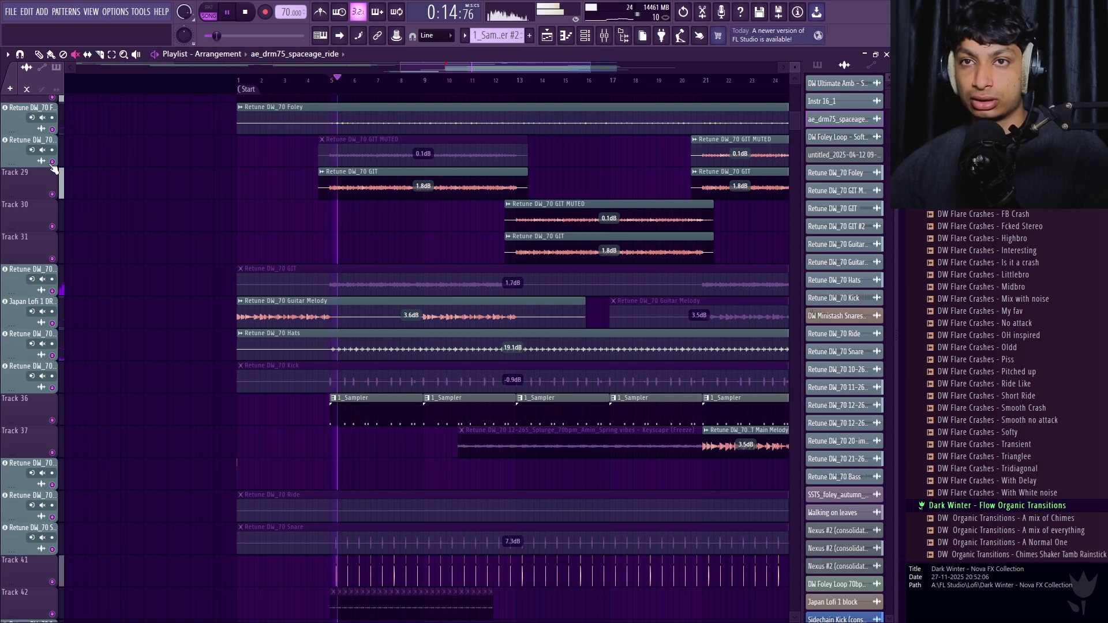
{"action": "key", "text": "space"}
{"action": "left_click", "coordinate": [376, 154]}
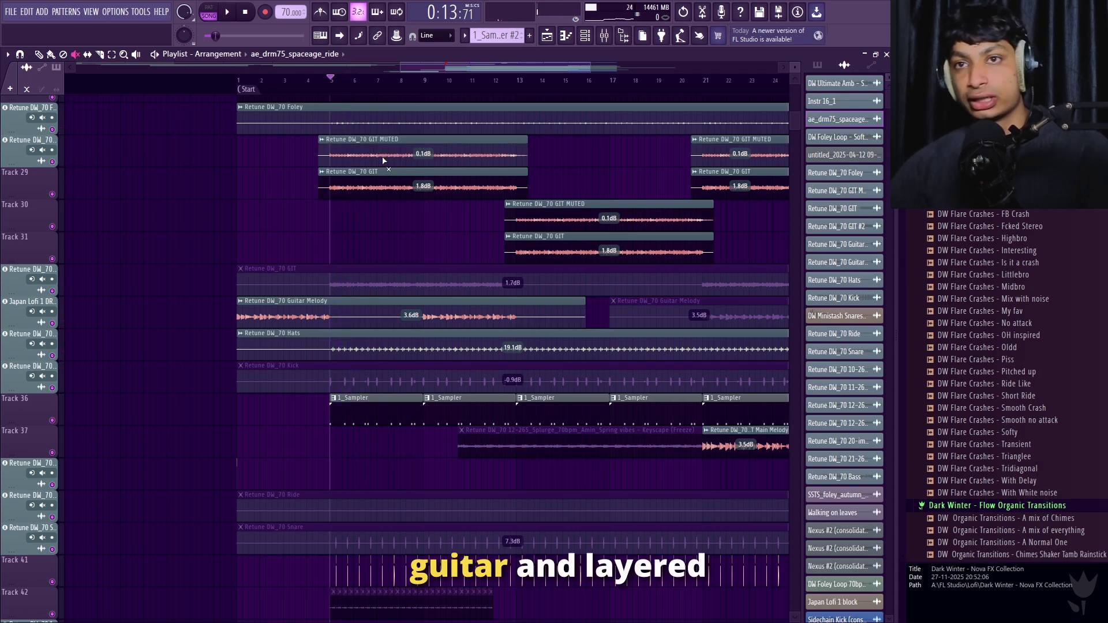
View the imagiro piano 2 clip's plug-in settings and open its notes in the piano roll
{"action": "scroll", "coordinate": [465, 197], "scroll_direction": "down", "scroll_amount": 4}
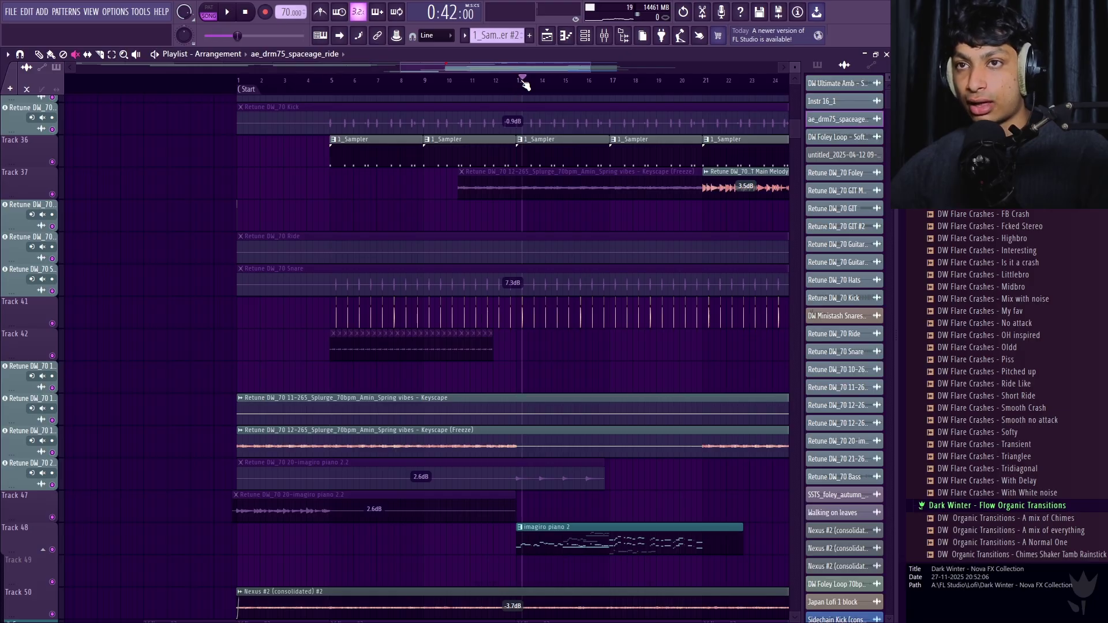
{"action": "scroll", "coordinate": [542, 83], "scroll_direction": "up", "scroll_amount": 2}
{"action": "scroll", "coordinate": [544, 173], "scroll_direction": "down", "scroll_amount": 5}
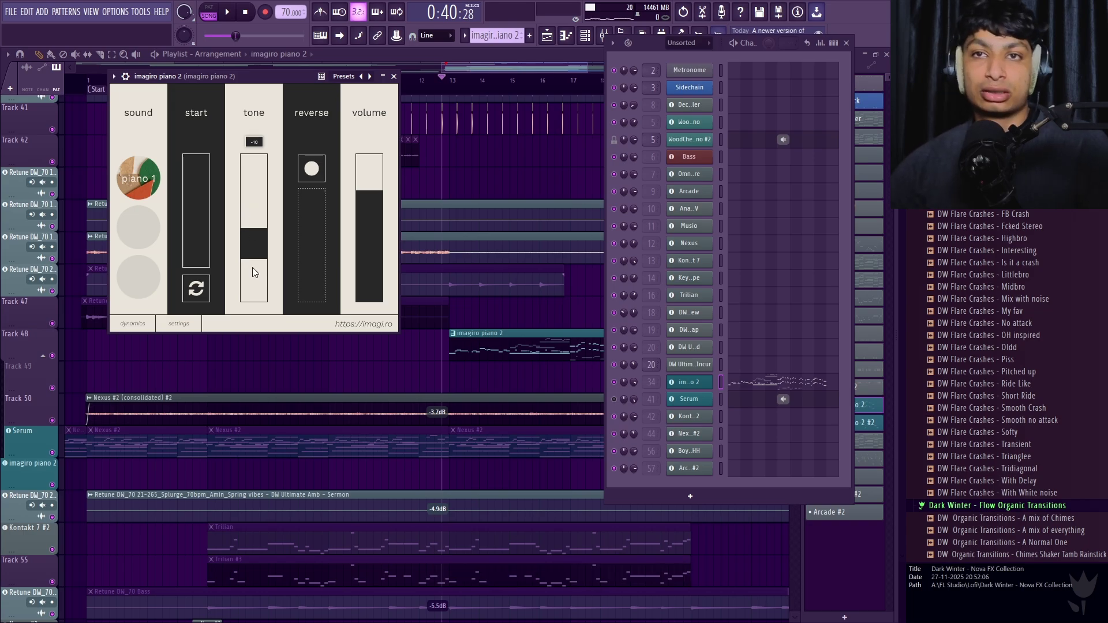
{"action": "left_click", "coordinate": [612, 38]}
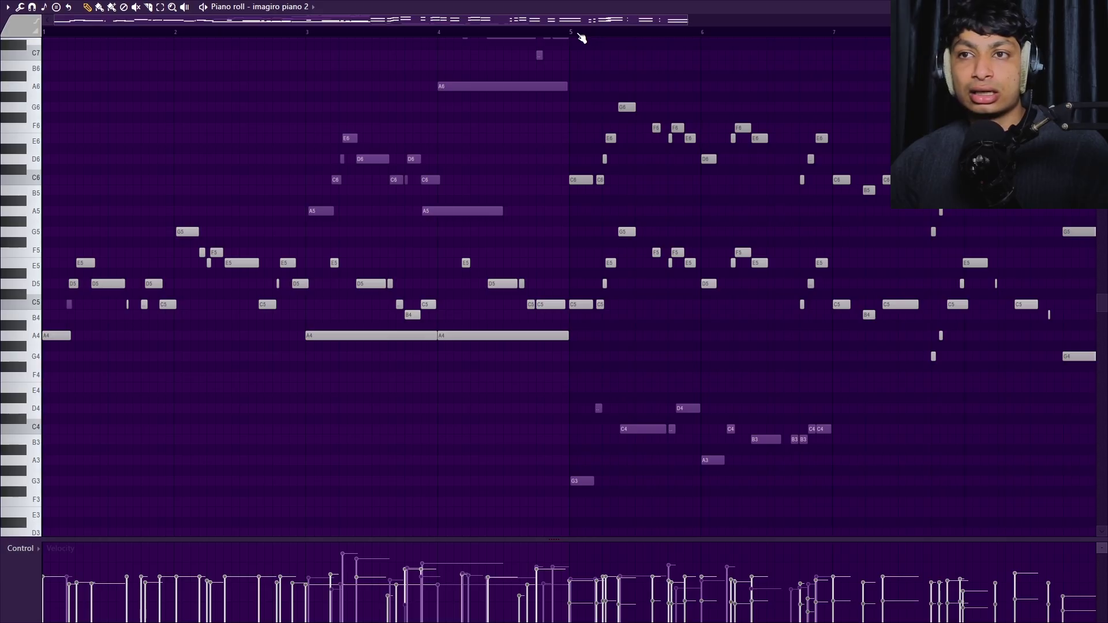
Select the upper-octave melody notes from bar 5 onward in the imagiro piano 2 piano roll
{"action": "left_click_drag", "start_coordinate": [581, 35], "coordinate": [1024, 294]}
{"action": "left_click", "coordinate": [526, 123]}
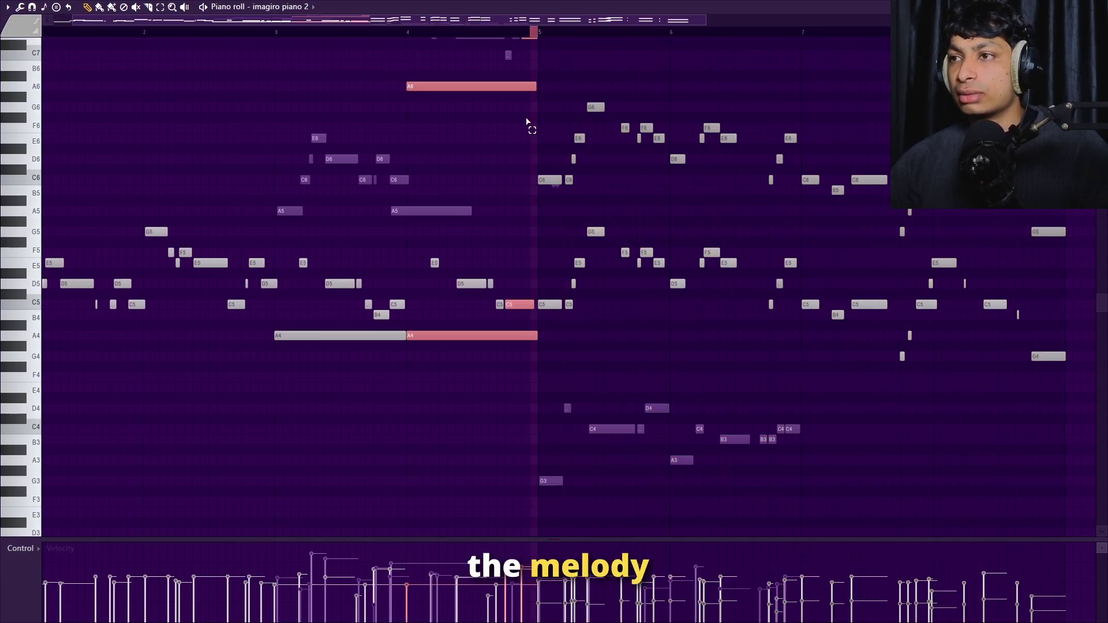
{"action": "left_click_drag", "start_coordinate": [534, 204], "coordinate": [1074, 69]}
{"action": "left_click_drag", "start_coordinate": [1033, 246], "coordinate": [820, 172]}
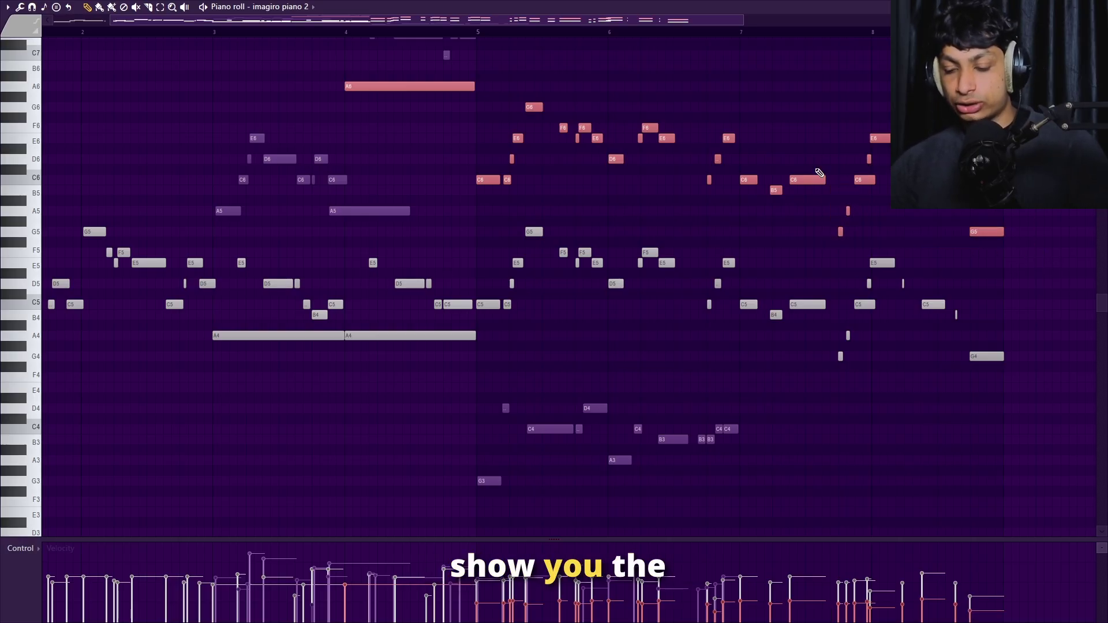
Compare the piano melody from bar 5 by playing it with the upper-octave notes muted and again with them unmuted
{"action": "left_click", "coordinate": [479, 32]}
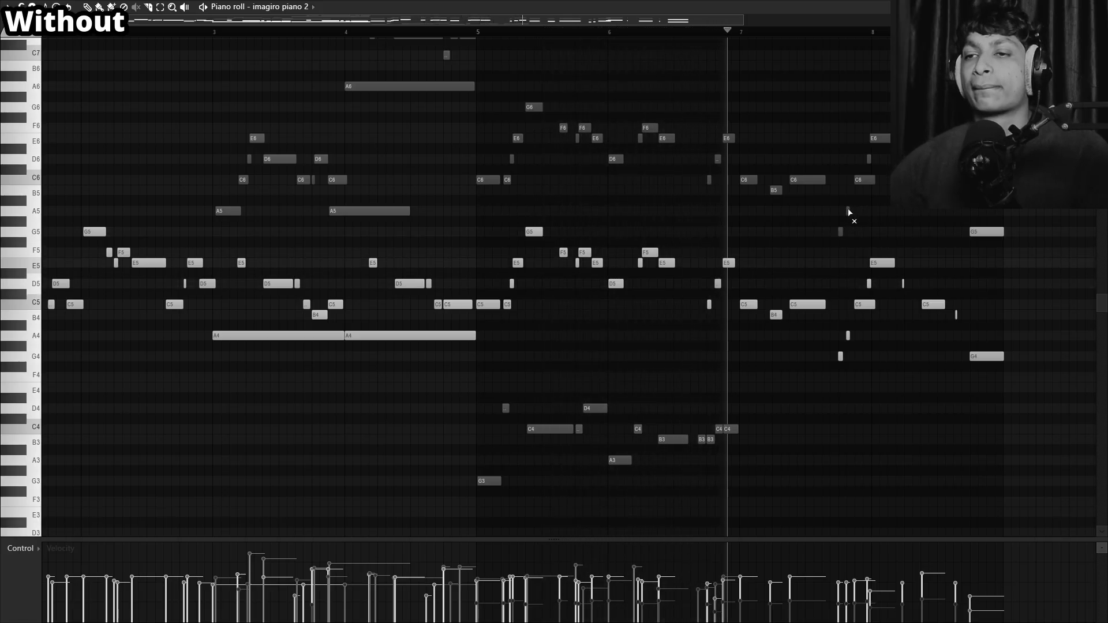
{"action": "key", "text": "p"}
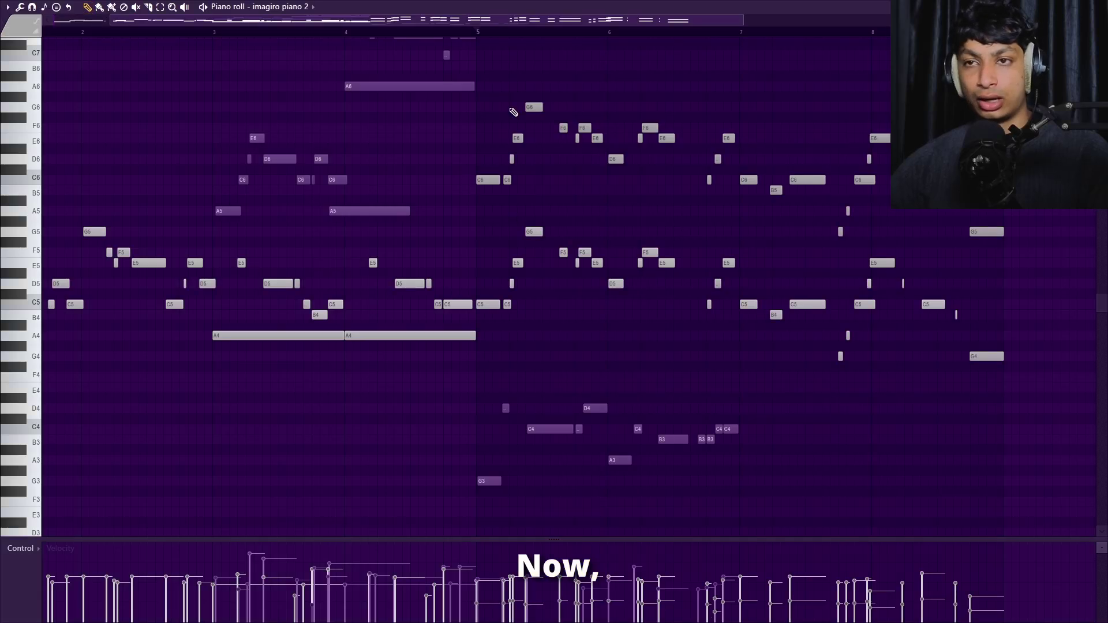
{"action": "left_click", "coordinate": [473, 36]}
{"action": "key", "text": "space"}
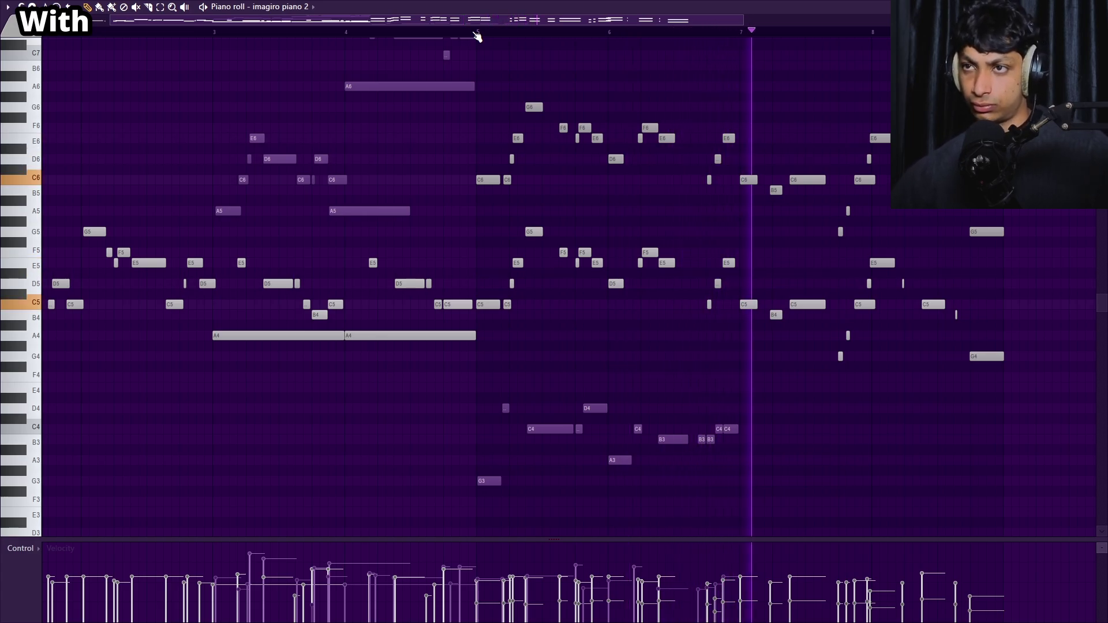
{"action": "key", "text": "space"}
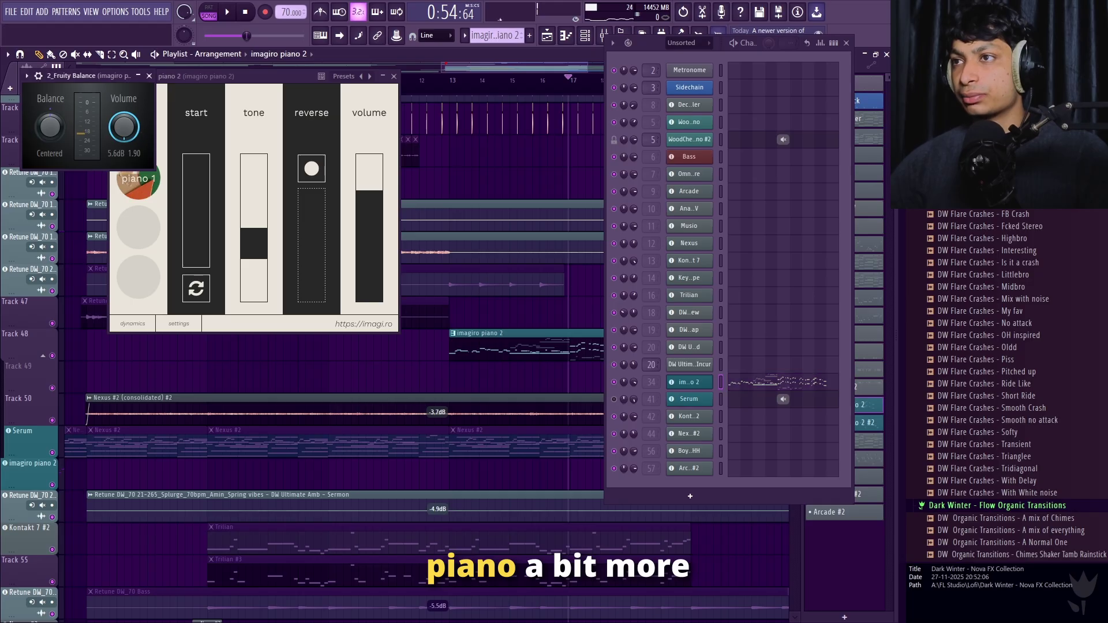
Close the imagiro piano 2 plug-in and play the arrangement from bar 21, where the ride clips begin, then stop
{"action": "left_click", "coordinate": [395, 76]}
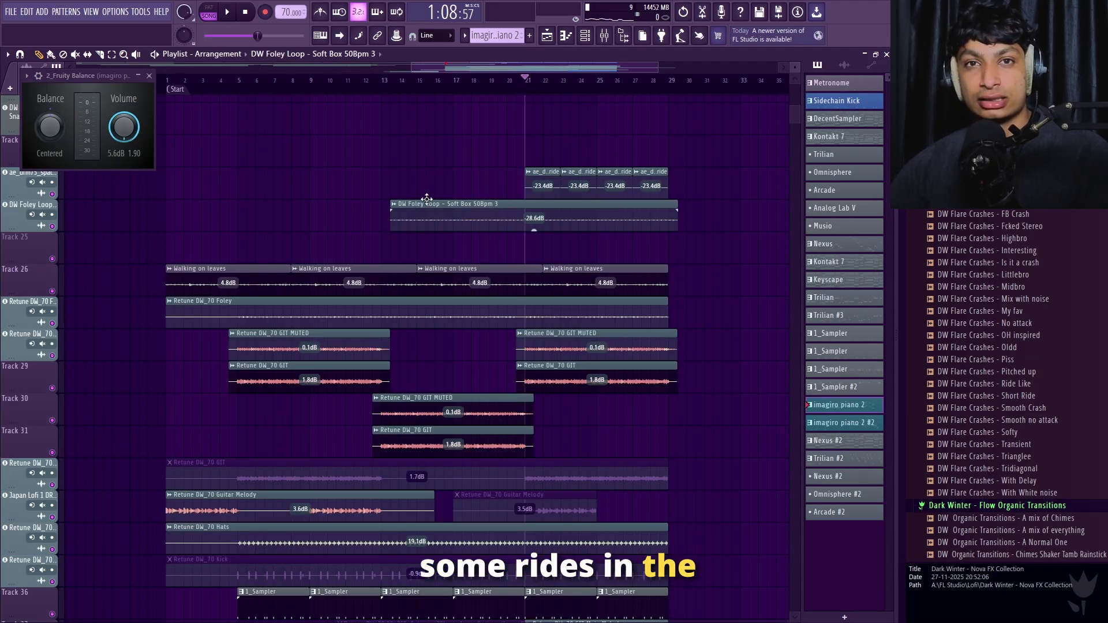
{"action": "key", "text": "space"}
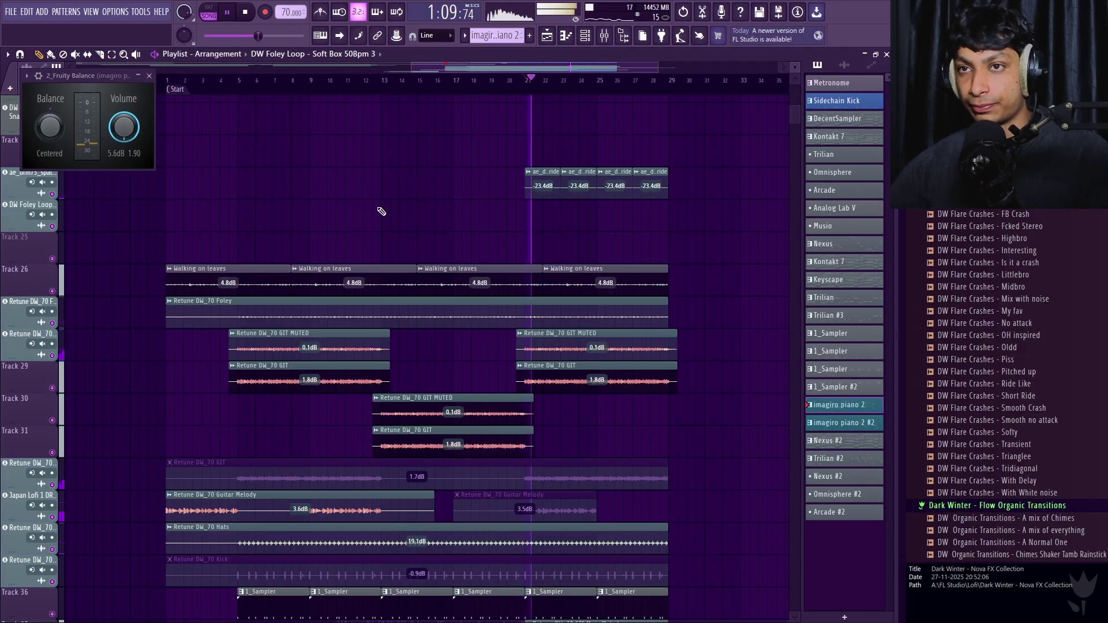
{"action": "scroll", "coordinate": [358, 238], "scroll_direction": "down", "scroll_amount": 3}
{"action": "scroll", "coordinate": [359, 238], "scroll_direction": "down", "scroll_amount": 3}
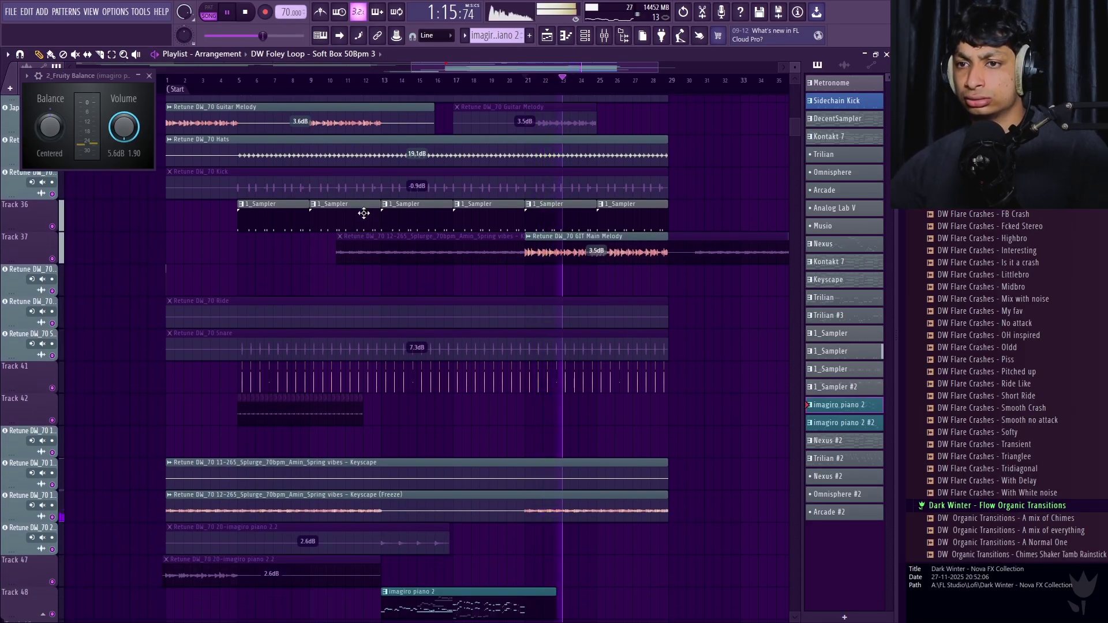
{"action": "key", "text": "space"}
Unmute the Nexus #2 clip that starts at bar 5 on the Serum track
{"action": "scroll", "coordinate": [363, 213], "scroll_direction": "down", "scroll_amount": 5}
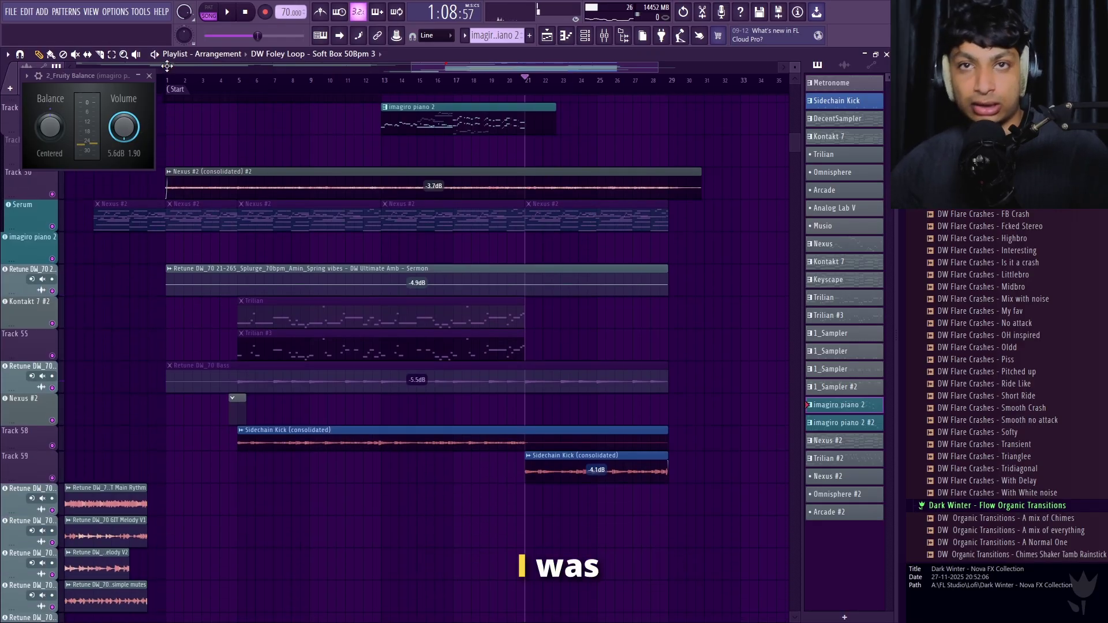
{"action": "left_click", "coordinate": [298, 212]}
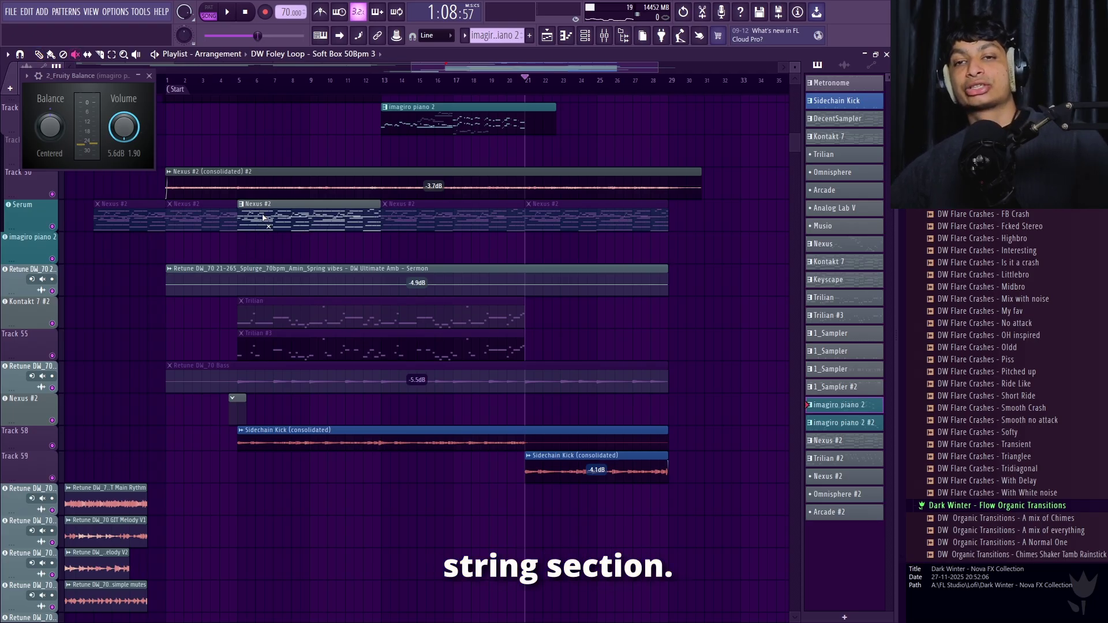
Switch the playlist to Arrangement_2
{"action": "scroll", "coordinate": [173, 292], "scroll_direction": "up", "scroll_amount": 10}
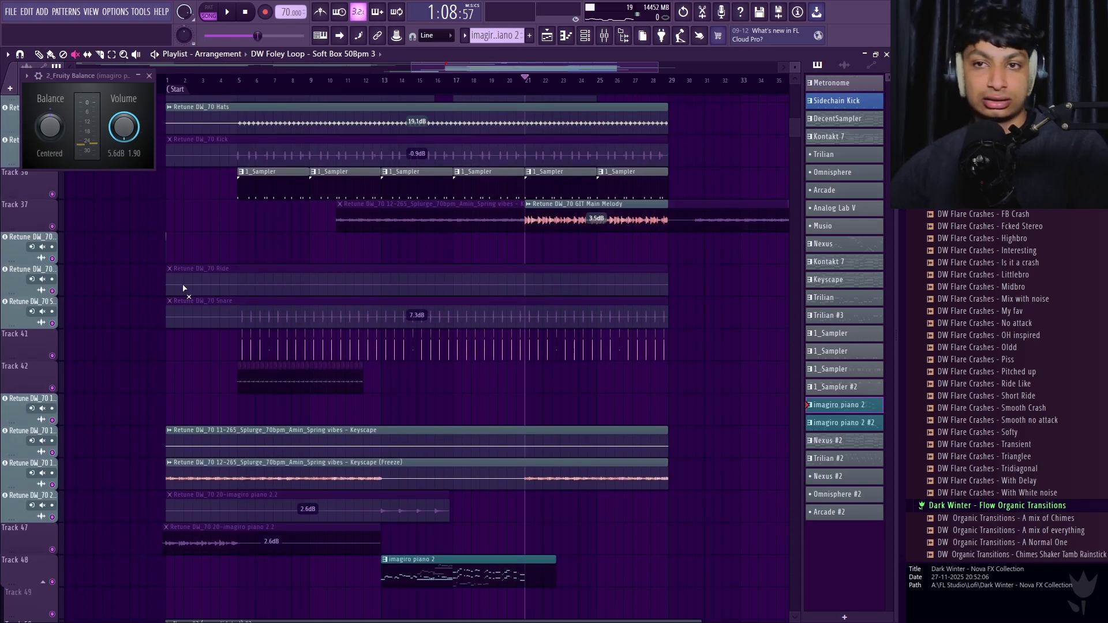
{"action": "scroll", "coordinate": [178, 358], "scroll_direction": "up", "scroll_amount": 1}
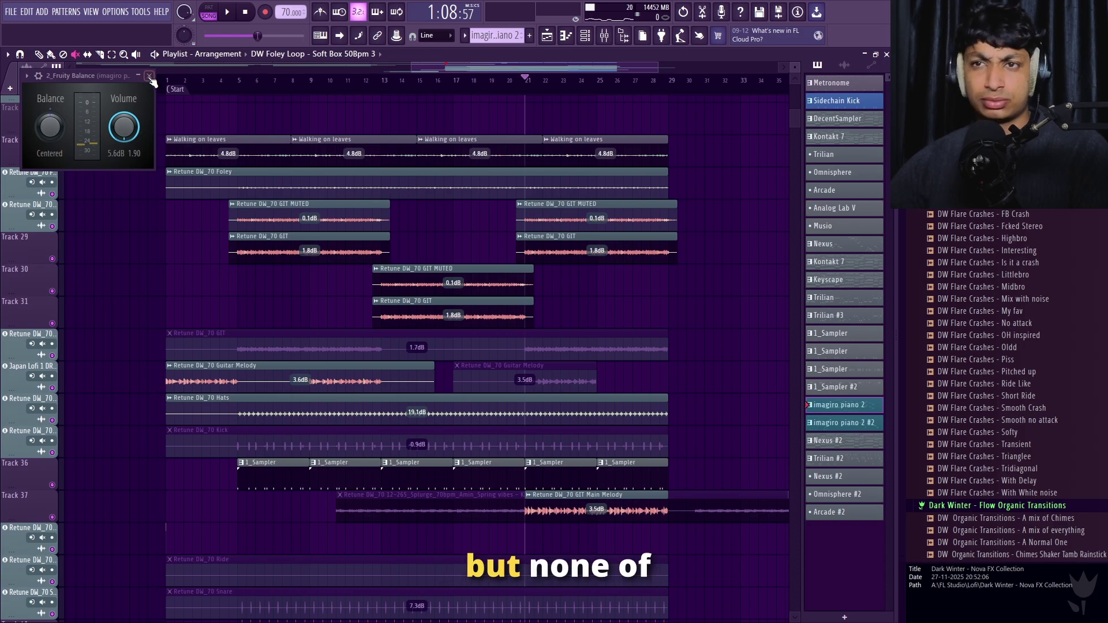
{"action": "left_click", "coordinate": [214, 56]}
{"action": "left_click", "coordinate": [231, 88]}
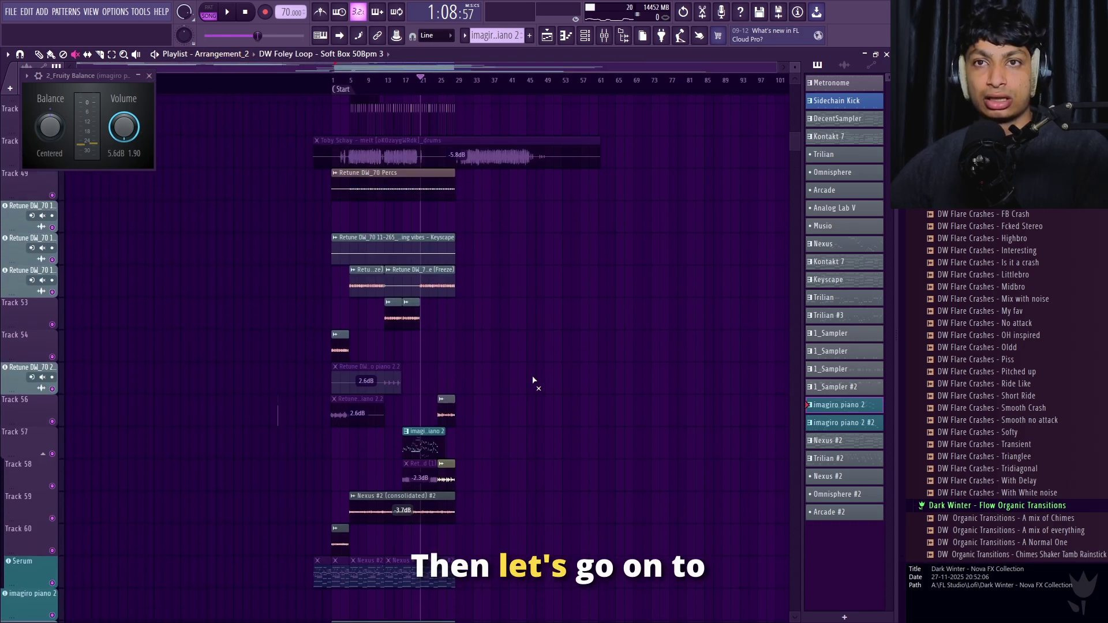
Look over the guitar, drum, piano and synth tracks of Arrangement_2 and play it from bar 1
{"action": "scroll", "coordinate": [533, 380], "scroll_direction": "up", "scroll_amount": 4}
{"action": "scroll", "coordinate": [676, 349], "scroll_direction": "down", "scroll_amount": 6}
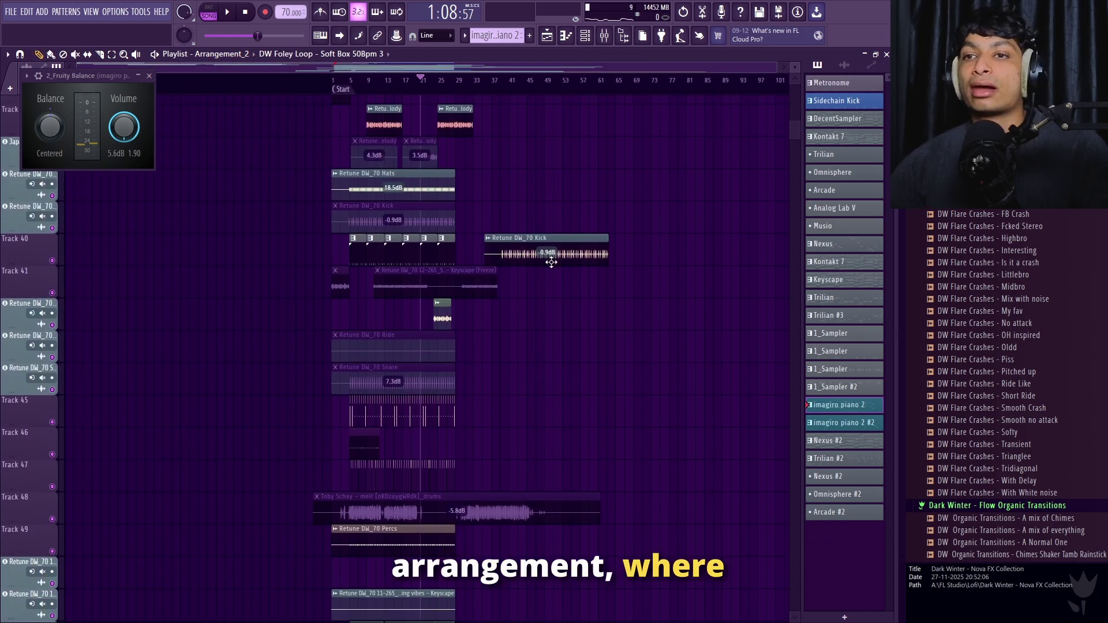
{"action": "scroll", "coordinate": [556, 279], "scroll_direction": "down", "scroll_amount": 4}
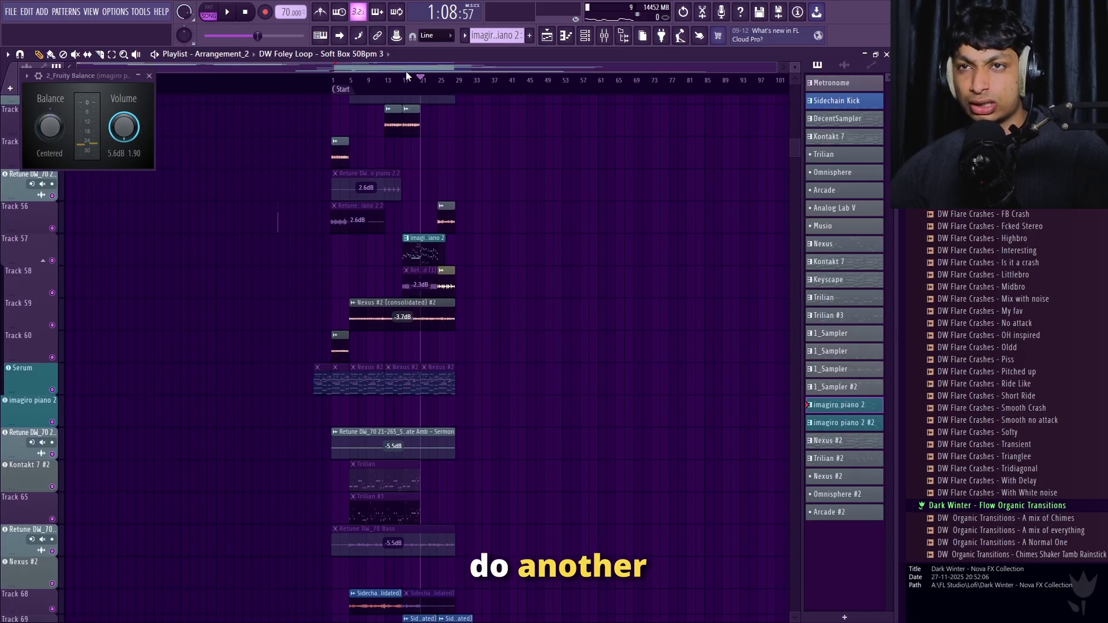
{"action": "scroll", "coordinate": [407, 75], "scroll_direction": "up", "scroll_amount": 5}
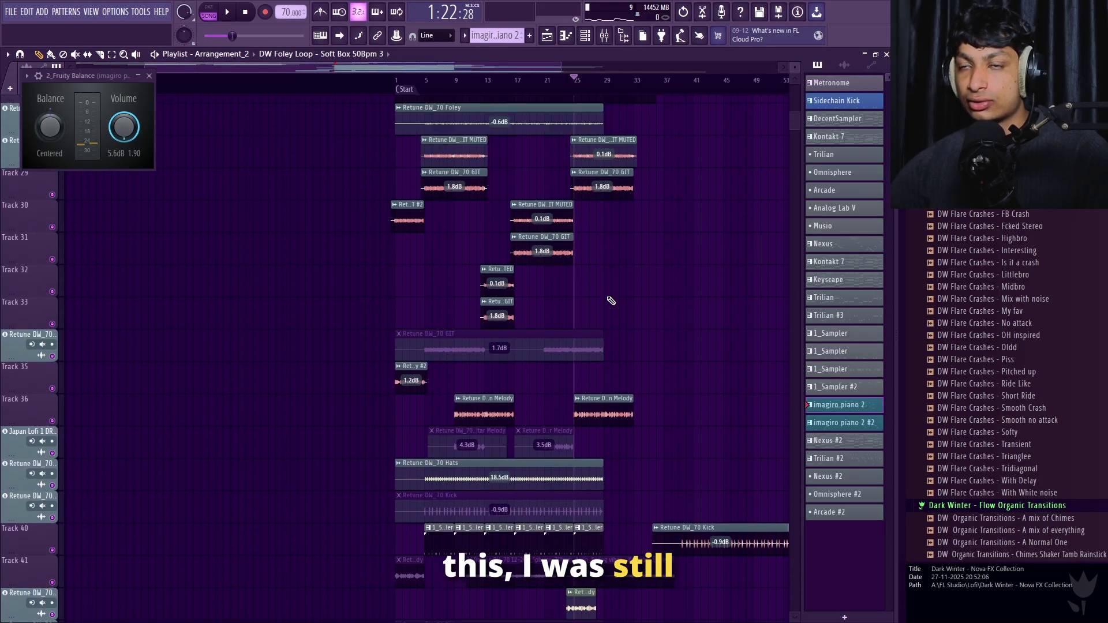
{"action": "scroll", "coordinate": [611, 301], "scroll_direction": "up", "scroll_amount": 3}
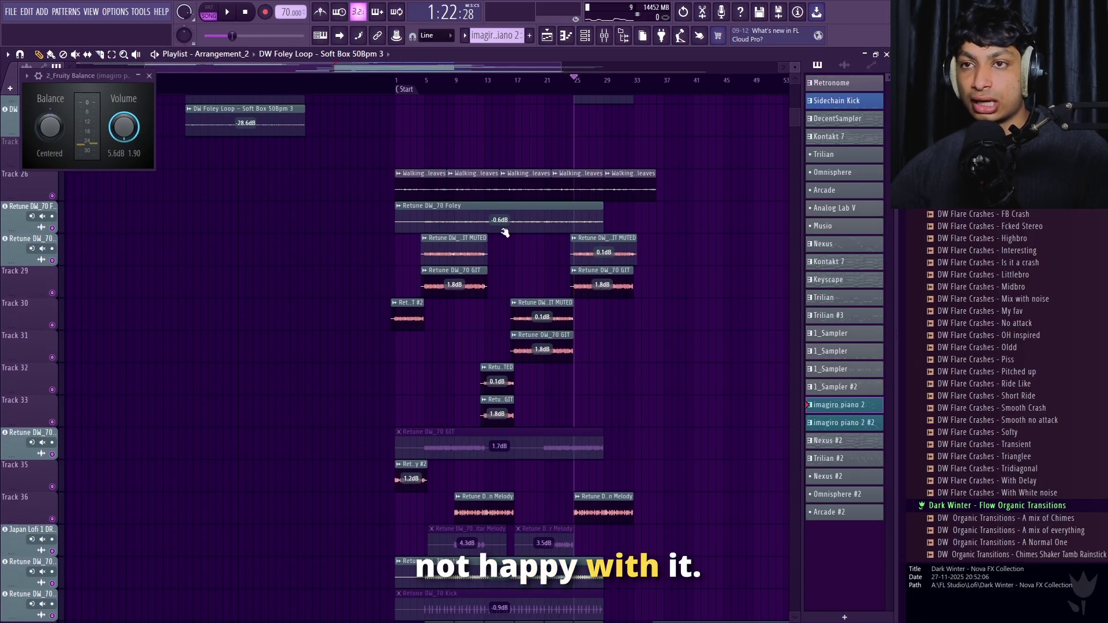
{"action": "left_click", "coordinate": [398, 81]}
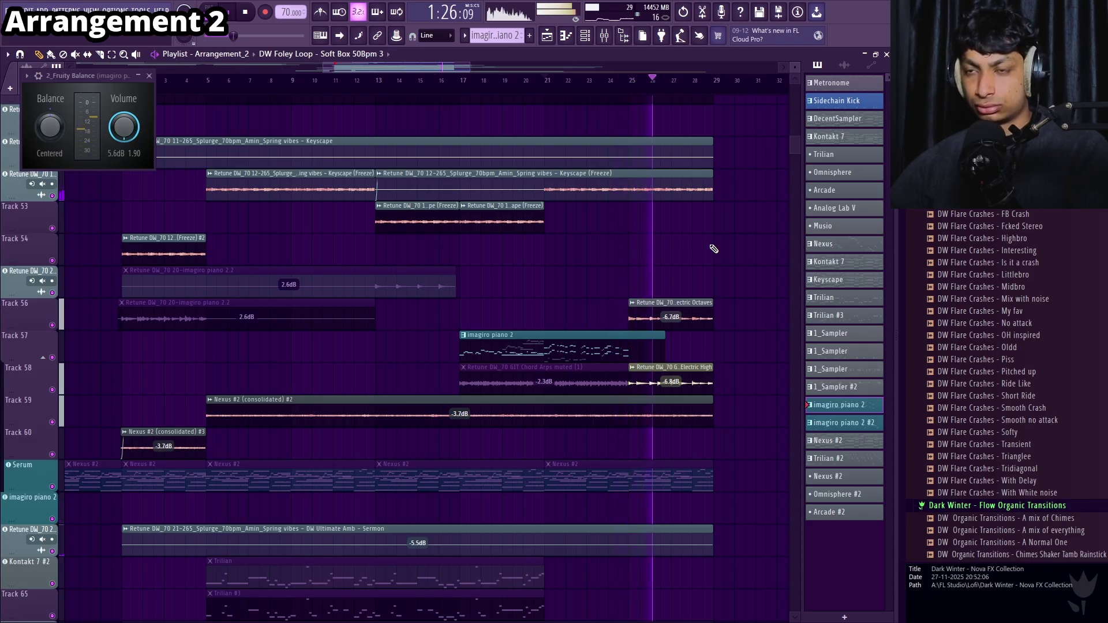
Move the Retune DW_70 GIT Sine Melody clip so it starts at bar 25, mute it, and stop playback
{"action": "scroll", "coordinate": [714, 249], "scroll_direction": "up", "scroll_amount": 8}
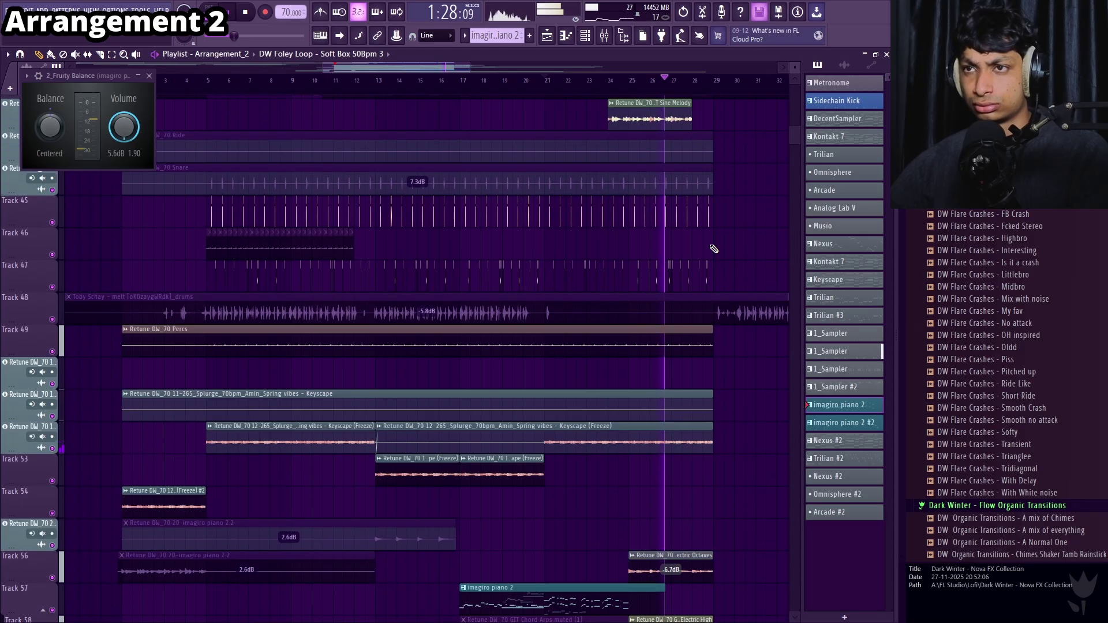
{"action": "scroll", "coordinate": [714, 249], "scroll_direction": "up", "scroll_amount": 1}
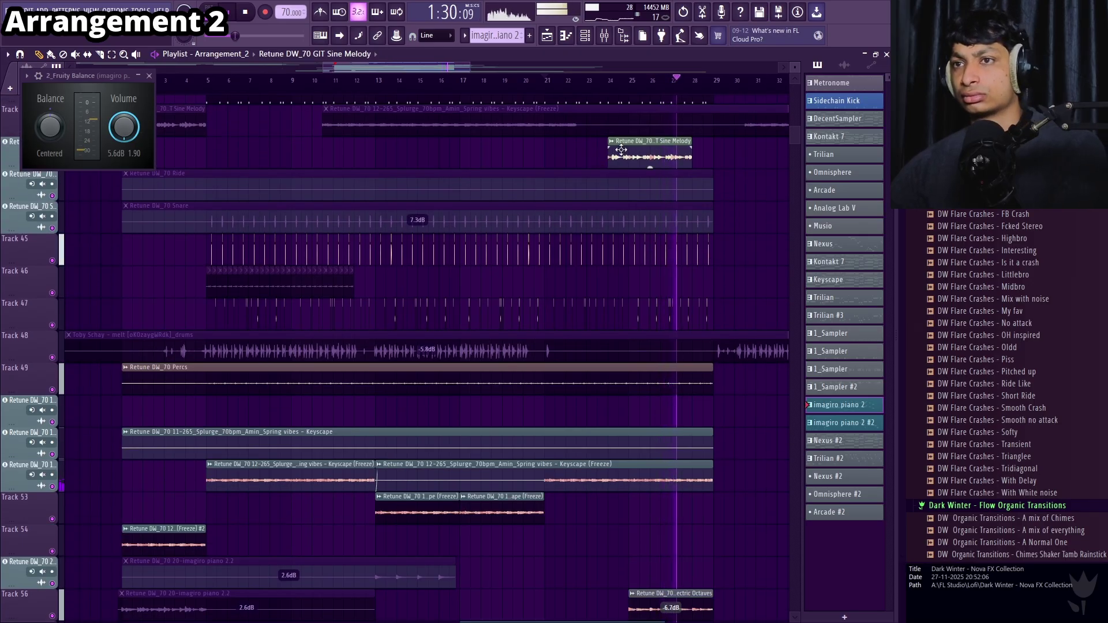
{"action": "mouse_move", "coordinate": [621, 150]}
{"action": "left_mouse_down"}
{"action": "mouse_move", "coordinate": [579, 150]}
{"action": "mouse_move", "coordinate": [663, 158]}
{"action": "left_mouse_up"}
{"action": "left_click", "coordinate": [596, 151]}
{"action": "key", "text": "p"}
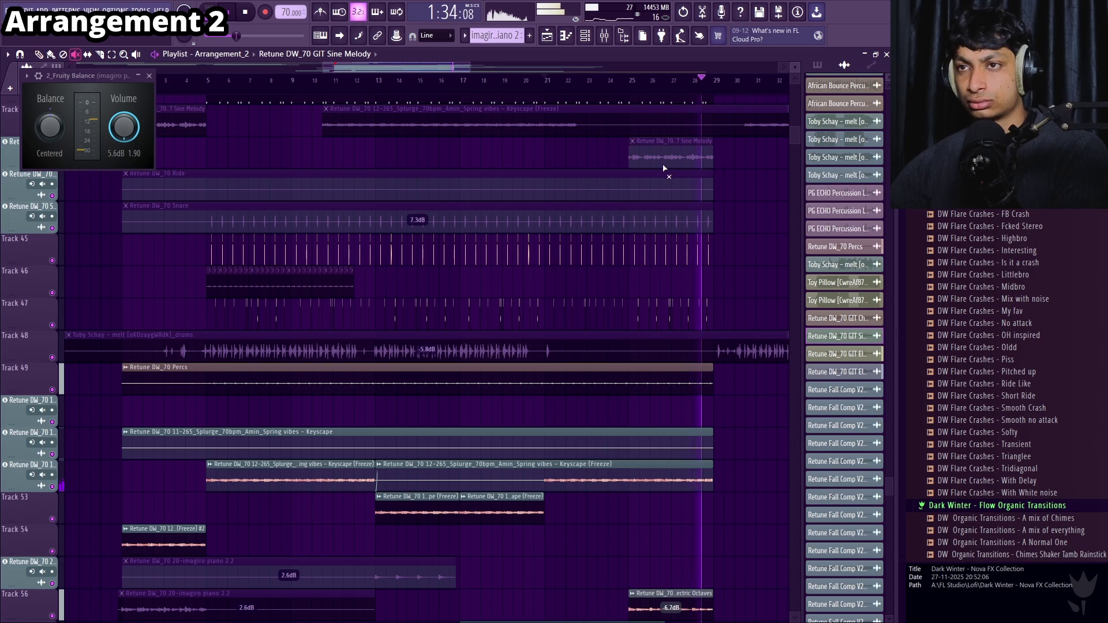
{"action": "key", "text": "t"}
{"action": "left_click", "coordinate": [664, 161]}
{"action": "scroll", "coordinate": [722, 214], "scroll_direction": "down", "scroll_amount": 8}
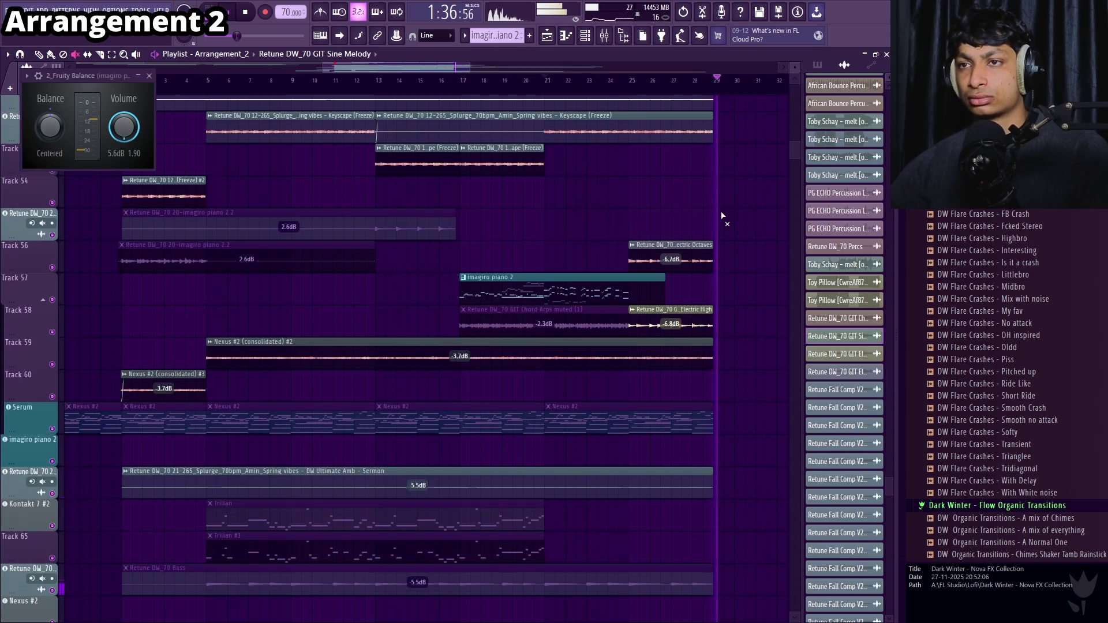
{"action": "key", "text": "space"}
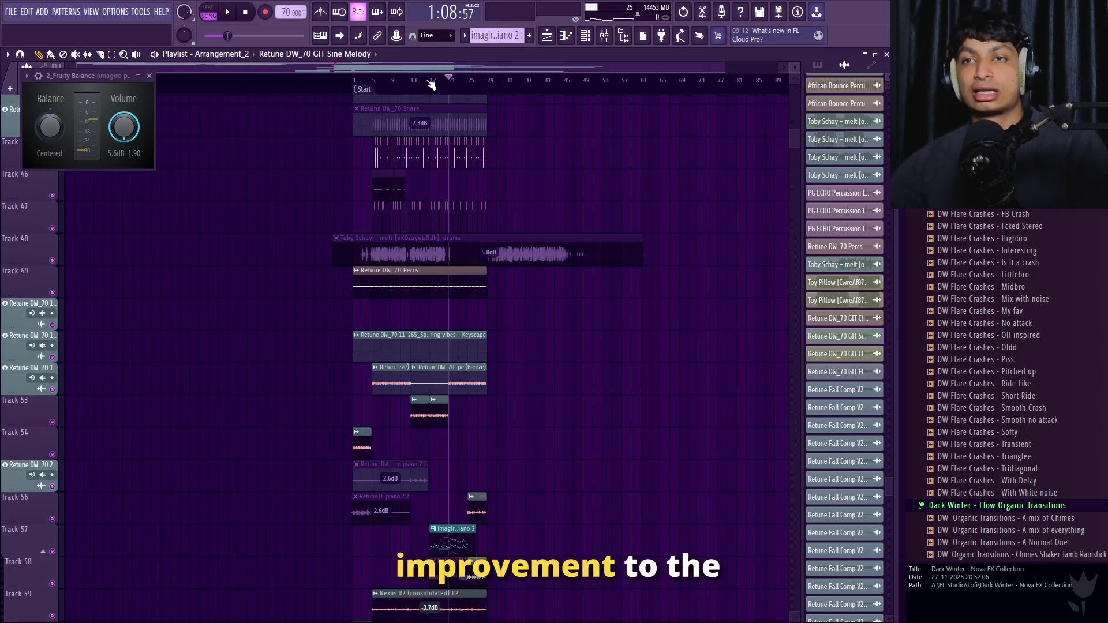
Switch the playlist to Arrangement_3
{"action": "scroll", "coordinate": [423, 68], "scroll_direction": "up", "scroll_amount": 5}
{"action": "left_click", "coordinate": [410, 67]}
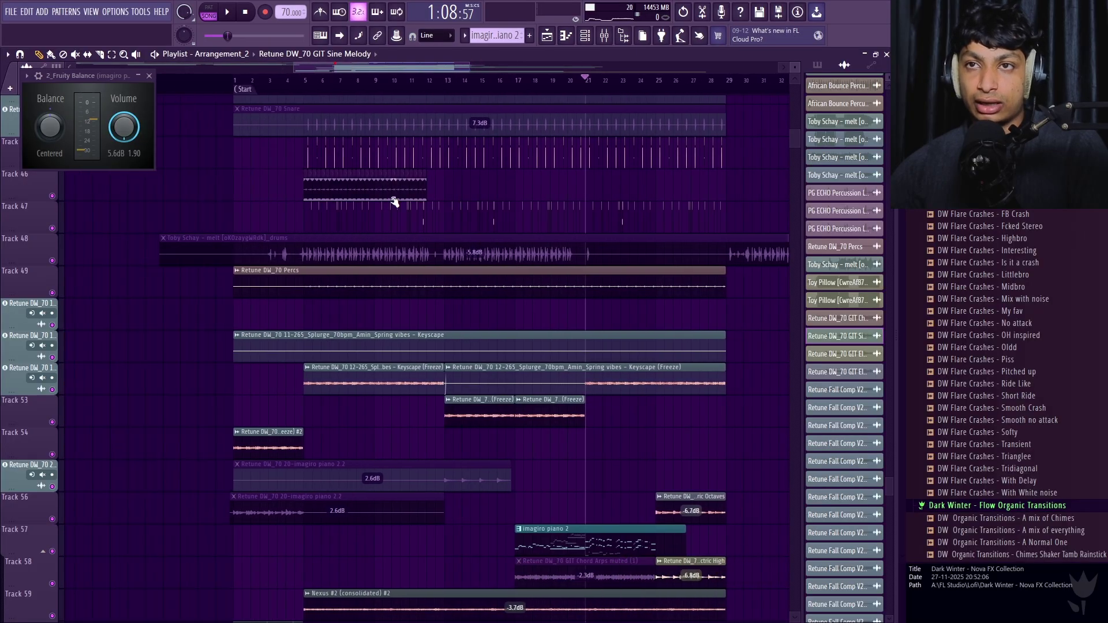
{"action": "scroll", "coordinate": [392, 211], "scroll_direction": "up", "scroll_amount": 5}
{"action": "scroll", "coordinate": [469, 238], "scroll_direction": "down", "scroll_amount": 5}
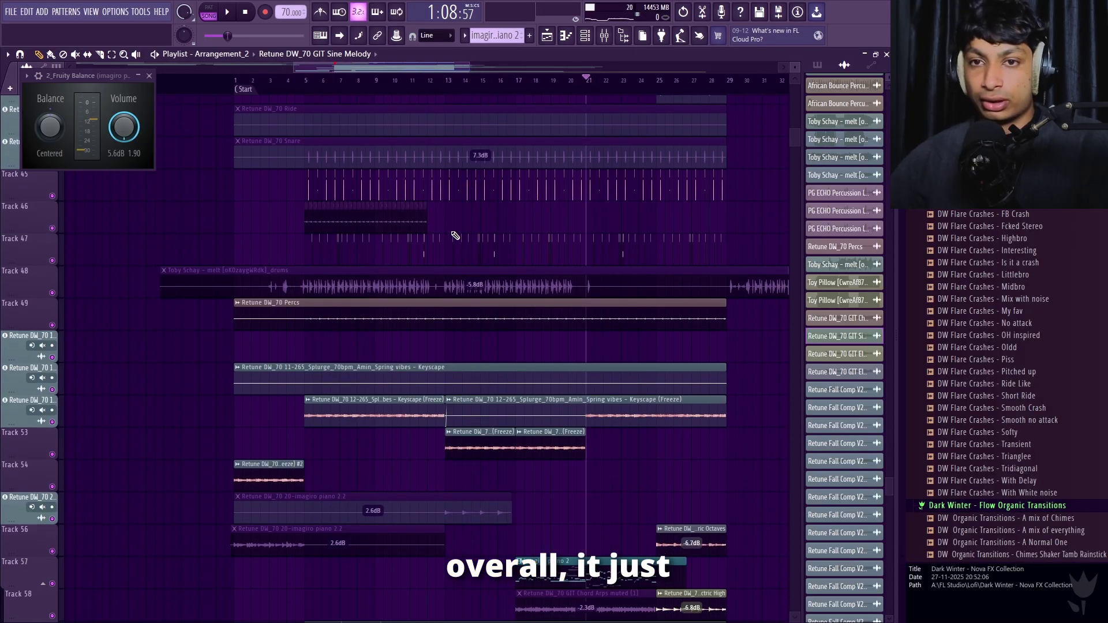
{"action": "scroll", "coordinate": [439, 240], "scroll_direction": "down", "scroll_amount": 1}
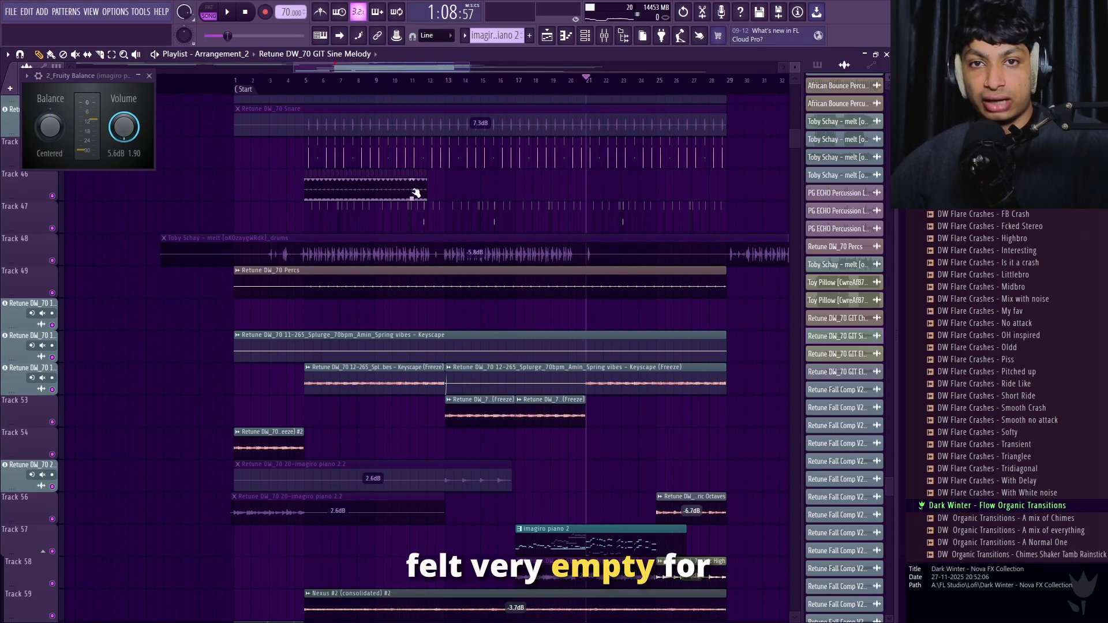
{"action": "left_click", "coordinate": [237, 54]}
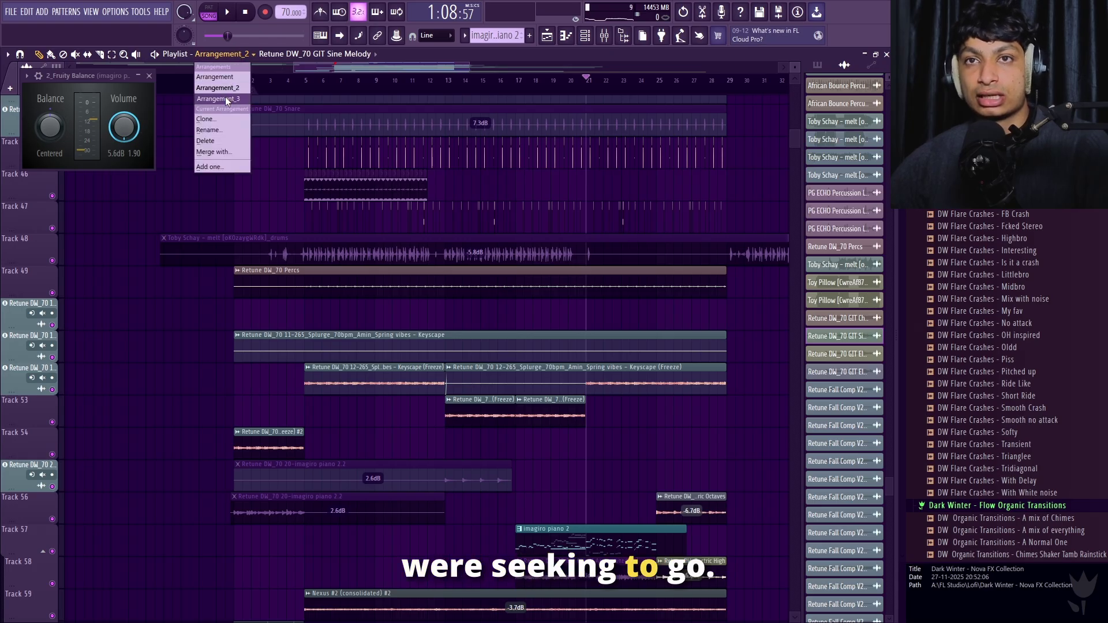
{"action": "left_click", "coordinate": [226, 99]}
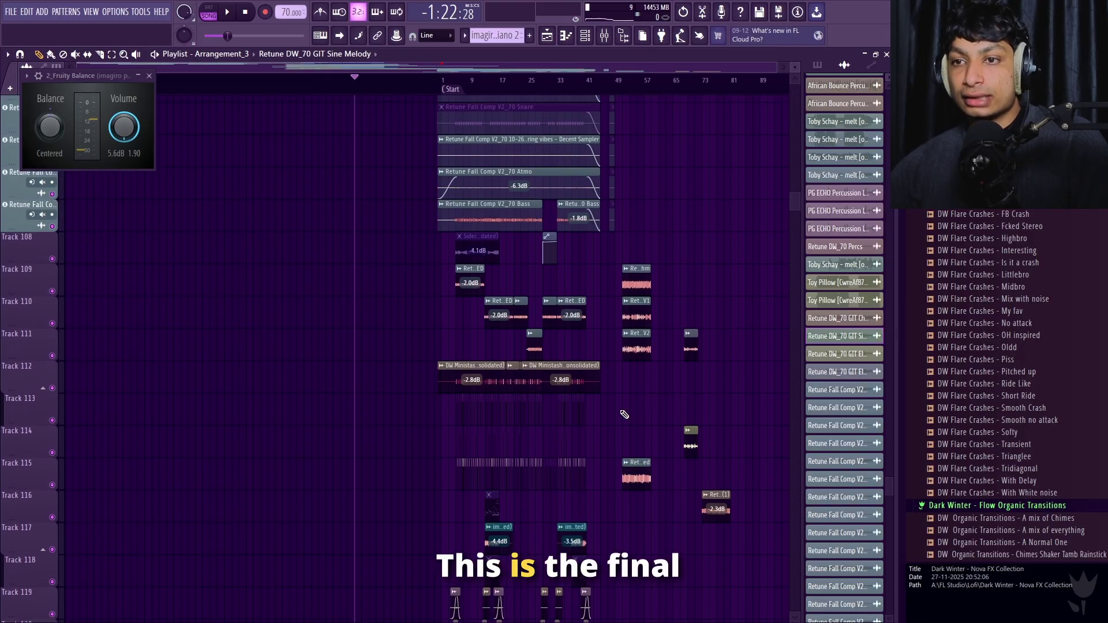
Look over the Retune Fall Comp V2_70 stems and the added layers down to Track 122 in Arrangement_3
{"action": "scroll", "coordinate": [577, 421], "scroll_direction": "down", "scroll_amount": 12}
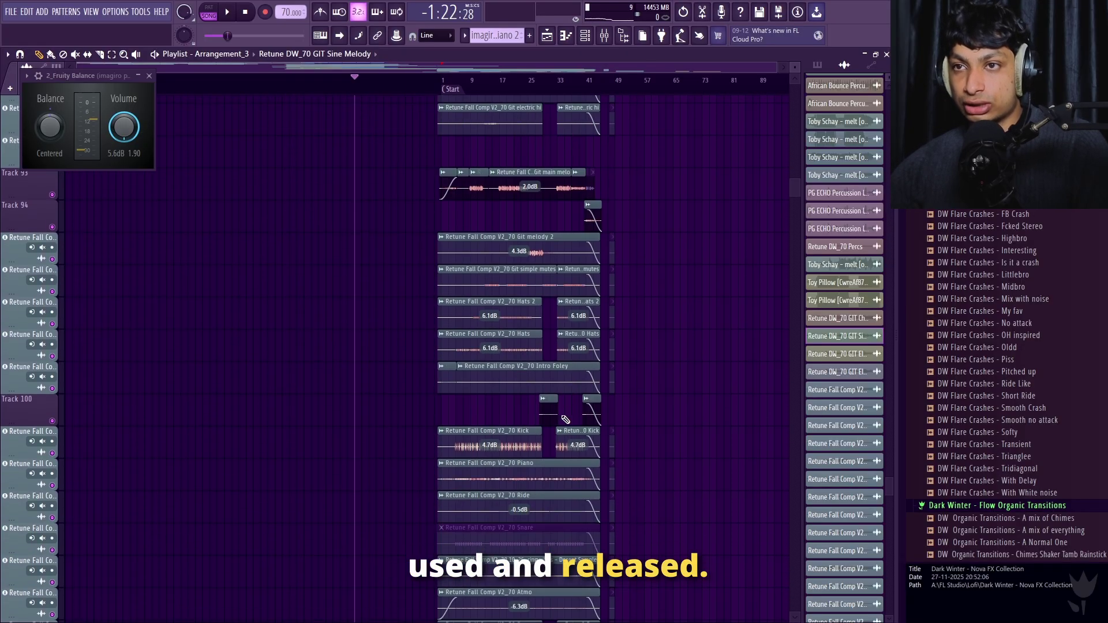
{"action": "scroll", "coordinate": [557, 425], "scroll_direction": "down", "scroll_amount": 10}
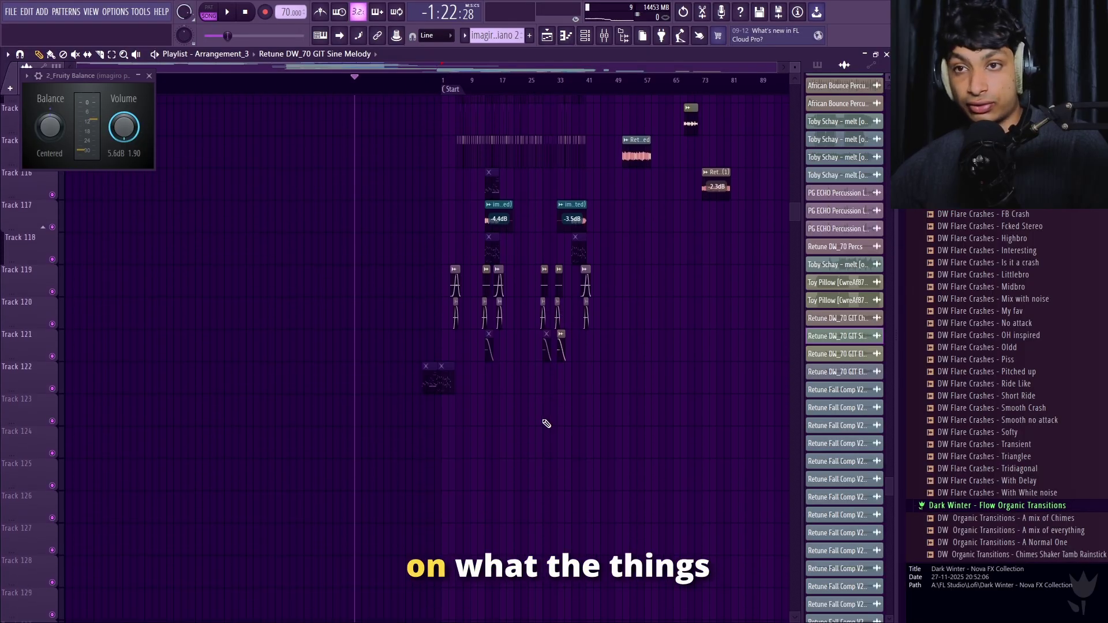
{"action": "scroll", "coordinate": [542, 432], "scroll_direction": "up", "scroll_amount": 20}
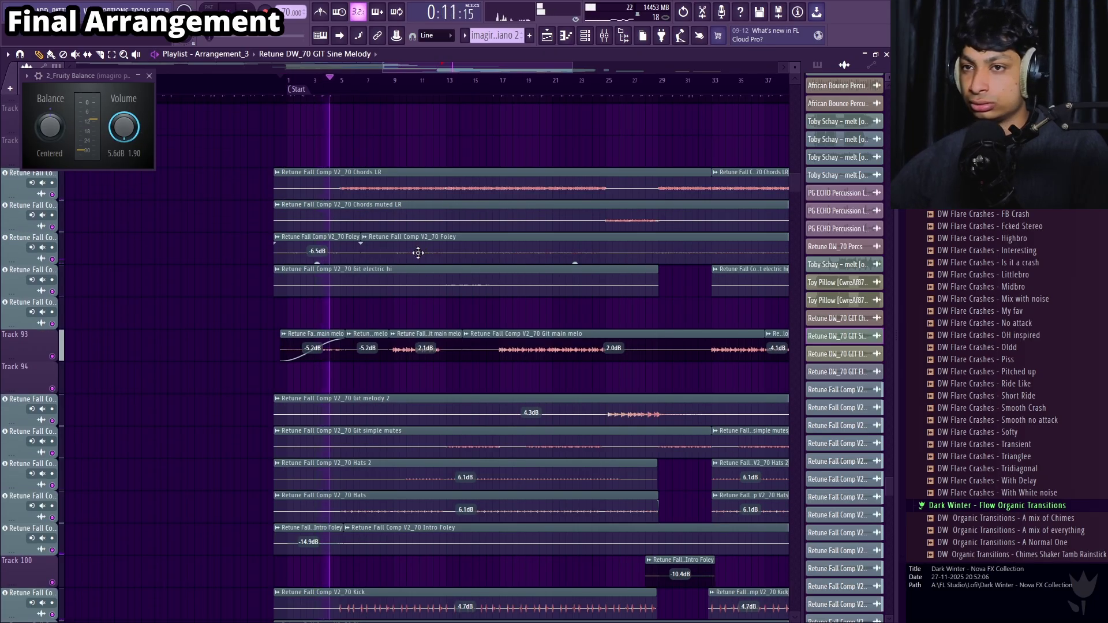
Play Arrangement_3 from the start while examining its chord, guitar, drum, piano, bass and FX tracks, and stop playback around bar 17
{"action": "scroll", "coordinate": [418, 253], "scroll_direction": "down", "scroll_amount": 4}
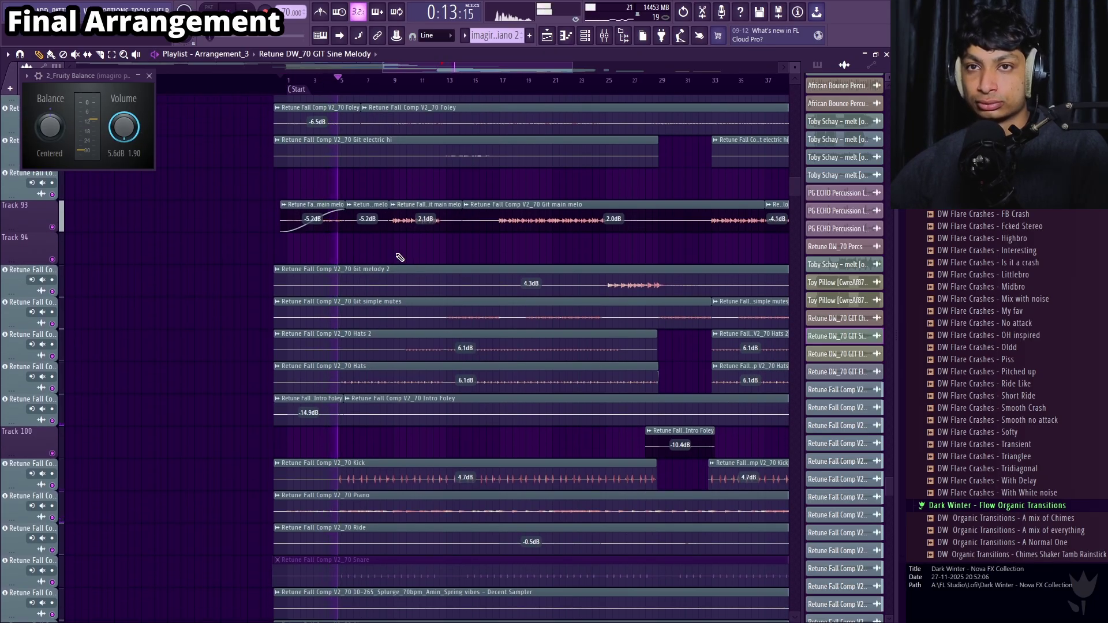
{"action": "scroll", "coordinate": [398, 263], "scroll_direction": "down", "scroll_amount": 8}
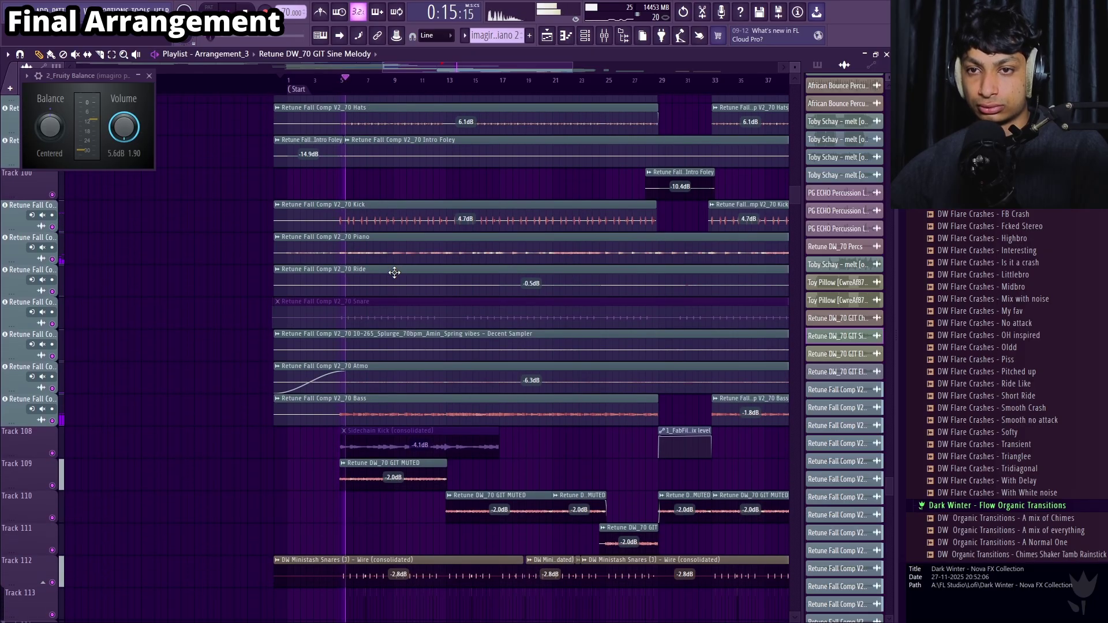
{"action": "scroll", "coordinate": [394, 273], "scroll_direction": "down", "scroll_amount": 6}
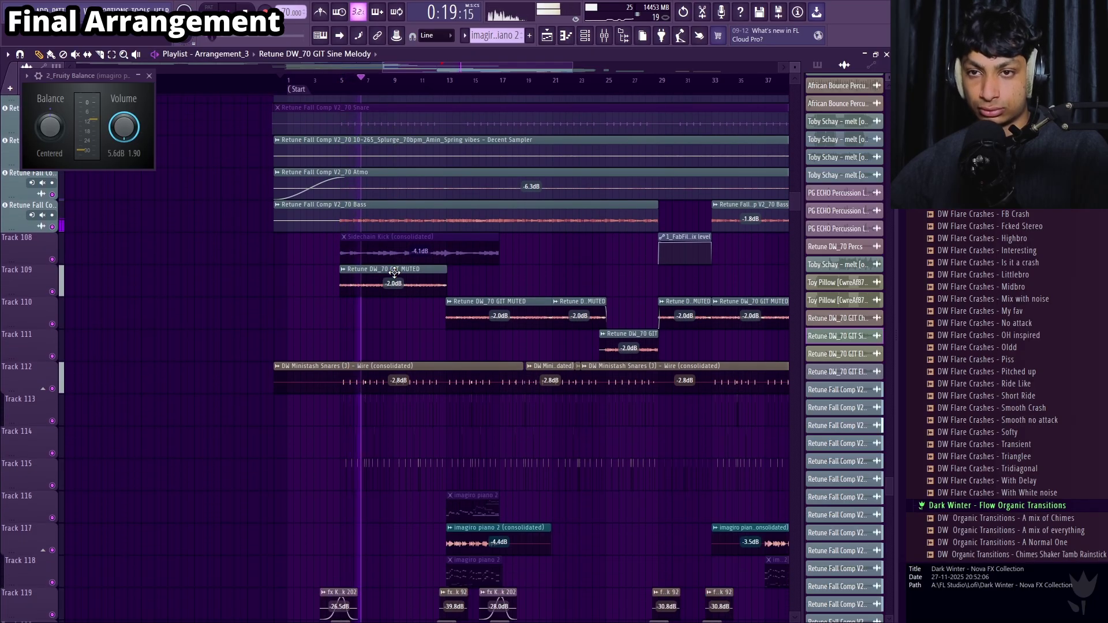
{"action": "scroll", "coordinate": [394, 272], "scroll_direction": "up", "scroll_amount": 10}
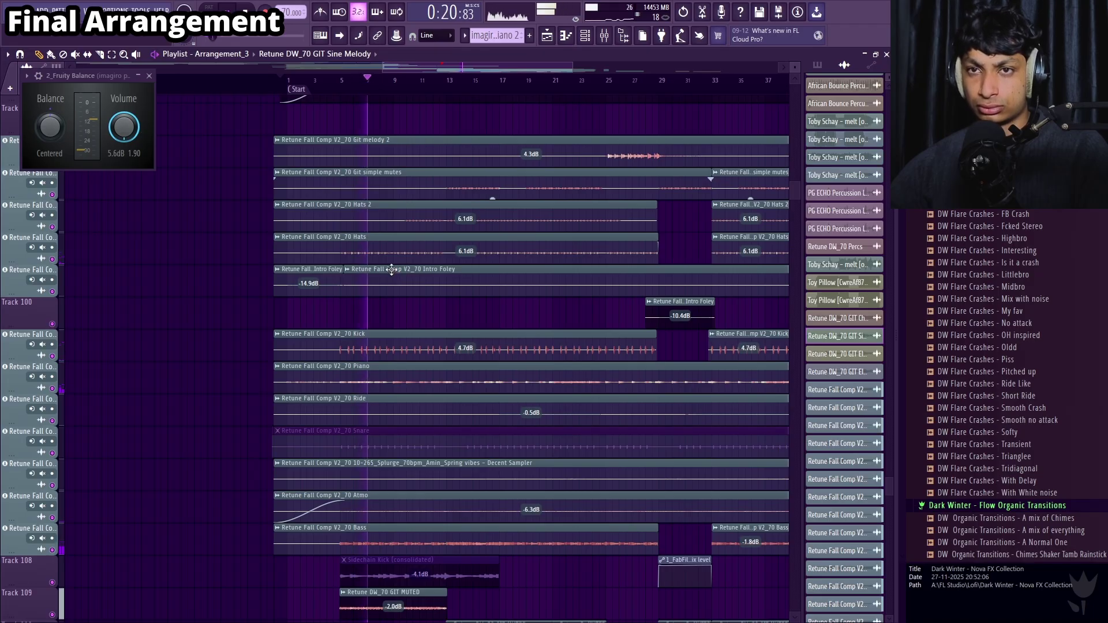
{"action": "scroll", "coordinate": [376, 258], "scroll_direction": "up", "scroll_amount": 5}
{"action": "scroll", "coordinate": [376, 258], "scroll_direction": "up", "scroll_amount": 3}
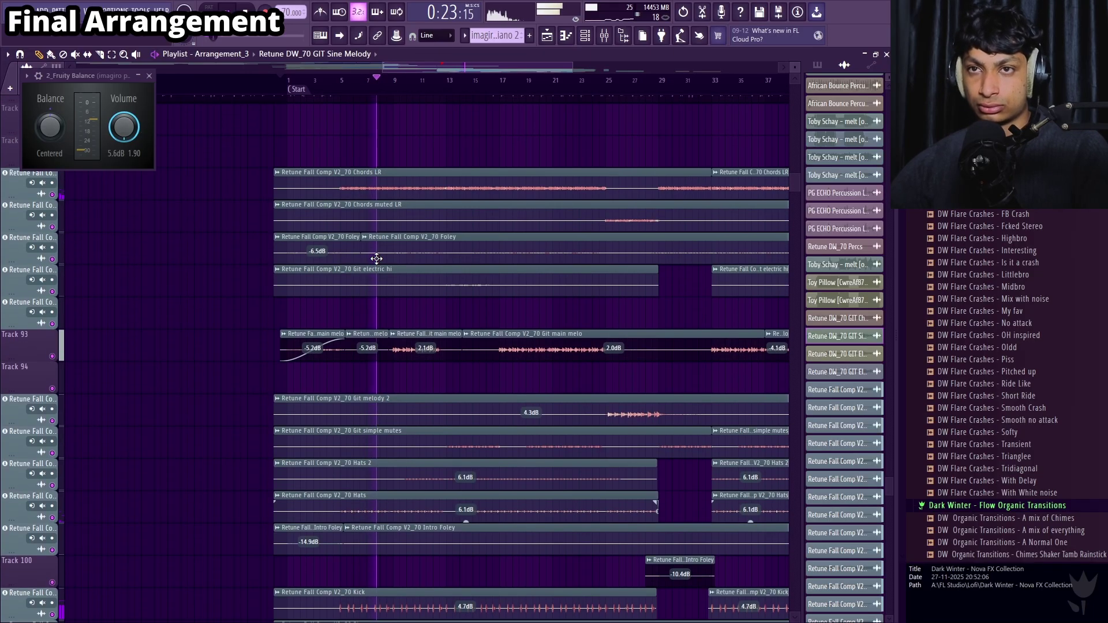
{"action": "scroll", "coordinate": [377, 258], "scroll_direction": "down", "scroll_amount": 4}
{"action": "scroll", "coordinate": [376, 258], "scroll_direction": "down", "scroll_amount": 4}
{"action": "scroll", "coordinate": [379, 266], "scroll_direction": "down", "scroll_amount": 14}
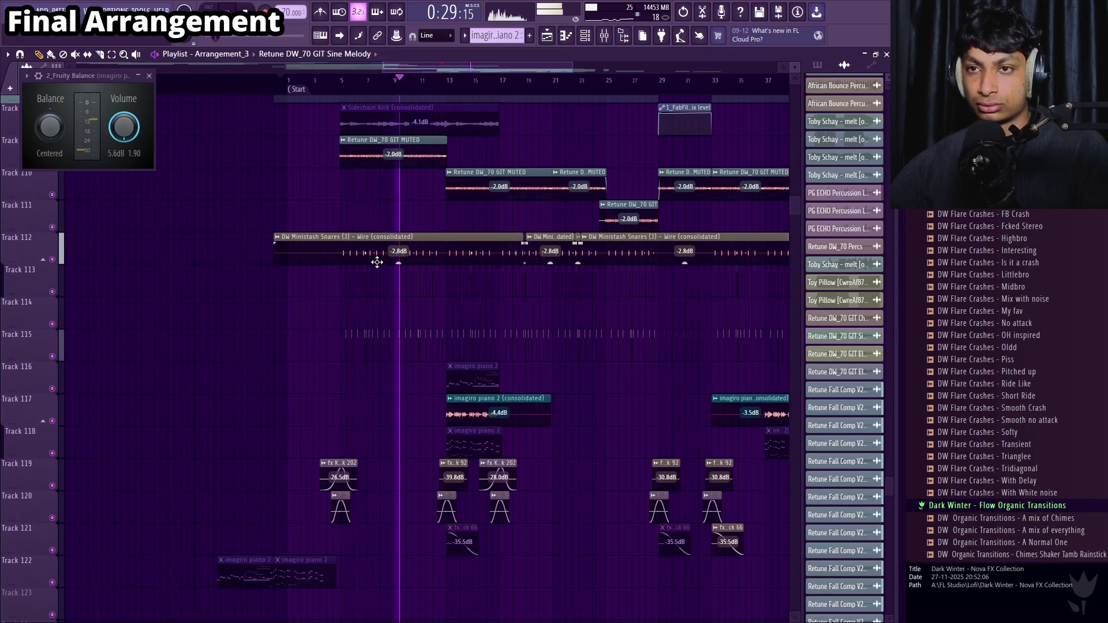
{"action": "scroll", "coordinate": [377, 263], "scroll_direction": "up", "scroll_amount": 7}
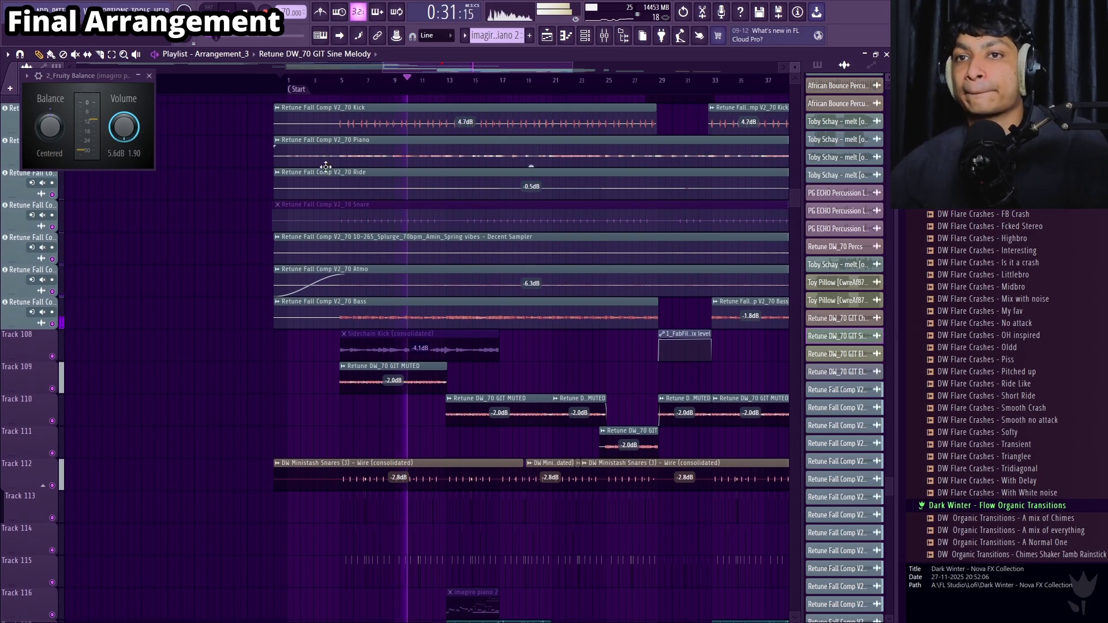
{"action": "scroll", "coordinate": [418, 185], "scroll_direction": "up", "scroll_amount": 5}
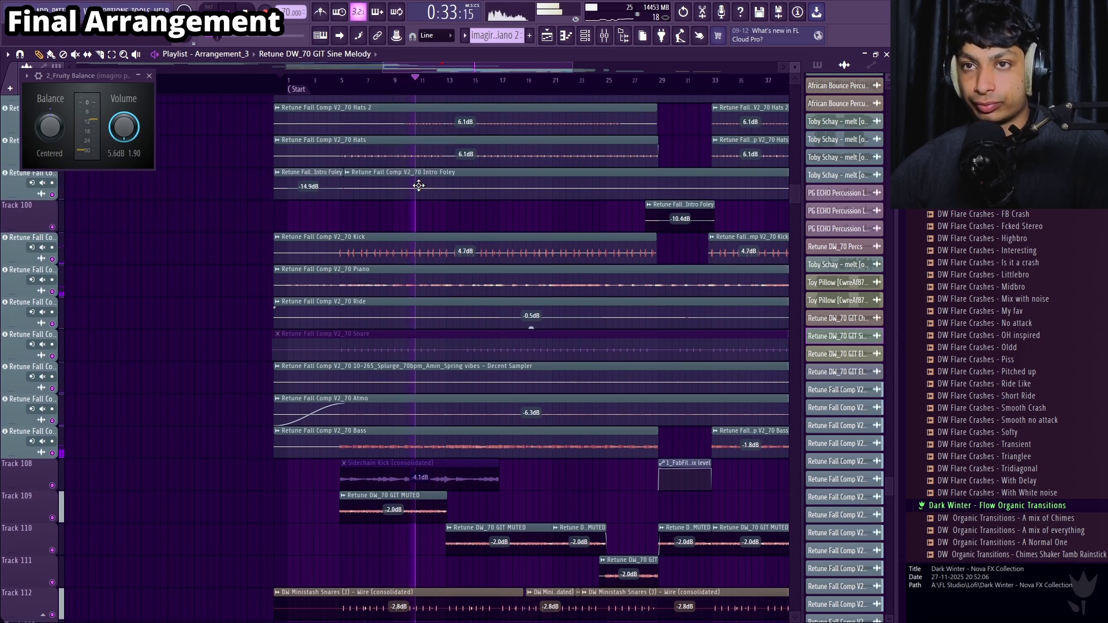
{"action": "scroll", "coordinate": [418, 186], "scroll_direction": "up", "scroll_amount": 3}
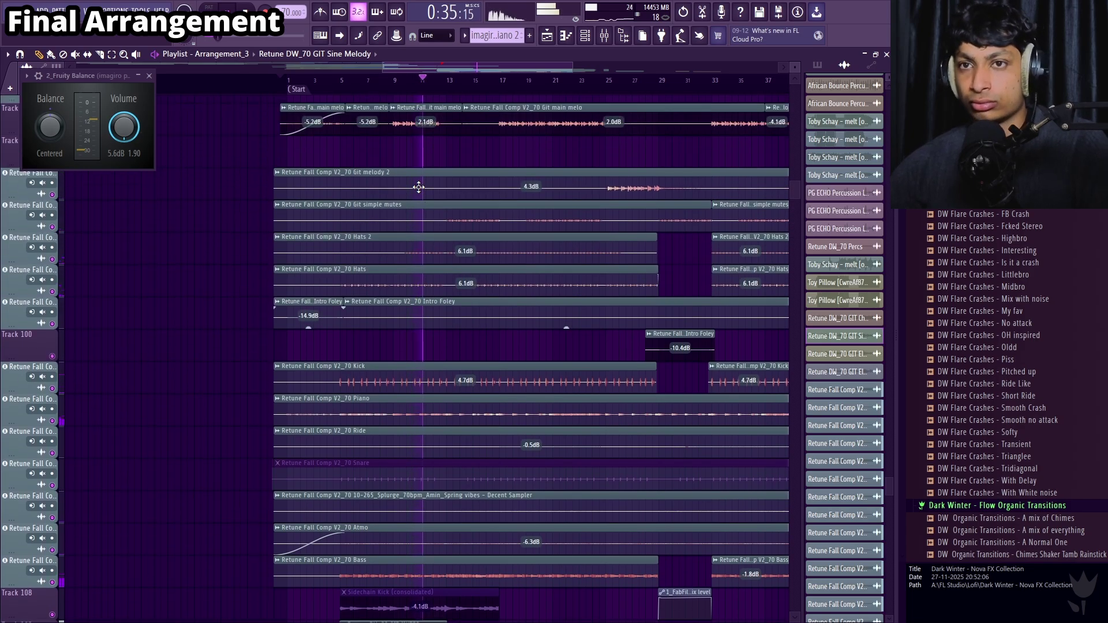
{"action": "scroll", "coordinate": [418, 186], "scroll_direction": "up", "scroll_amount": 3}
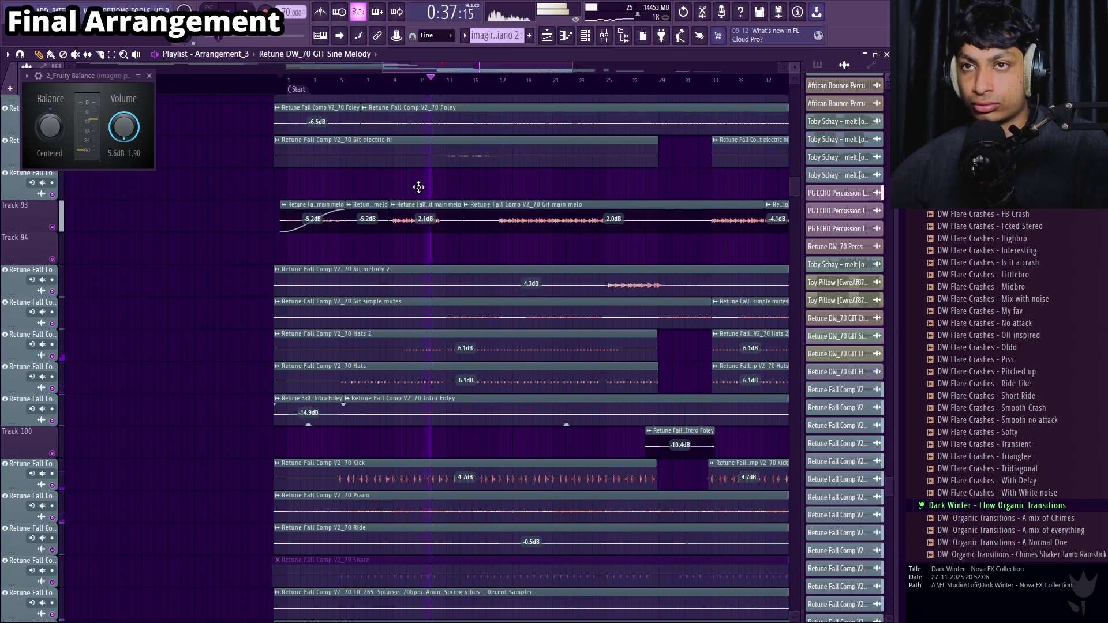
{"action": "scroll", "coordinate": [416, 177], "scroll_direction": "up", "scroll_amount": 3}
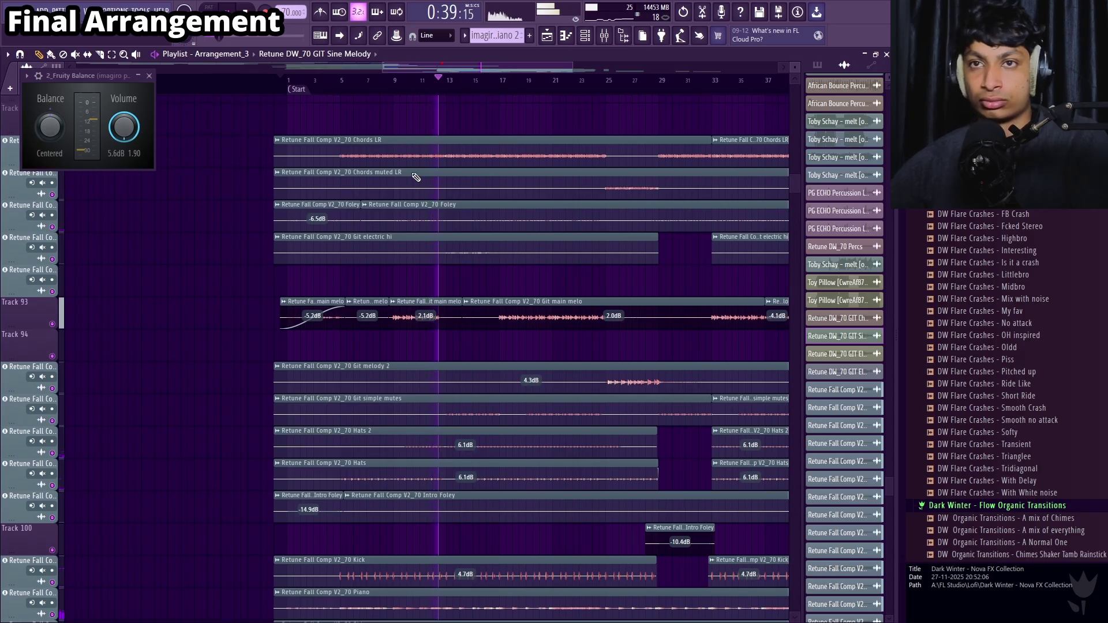
{"action": "scroll", "coordinate": [411, 177], "scroll_direction": "down", "scroll_amount": 5}
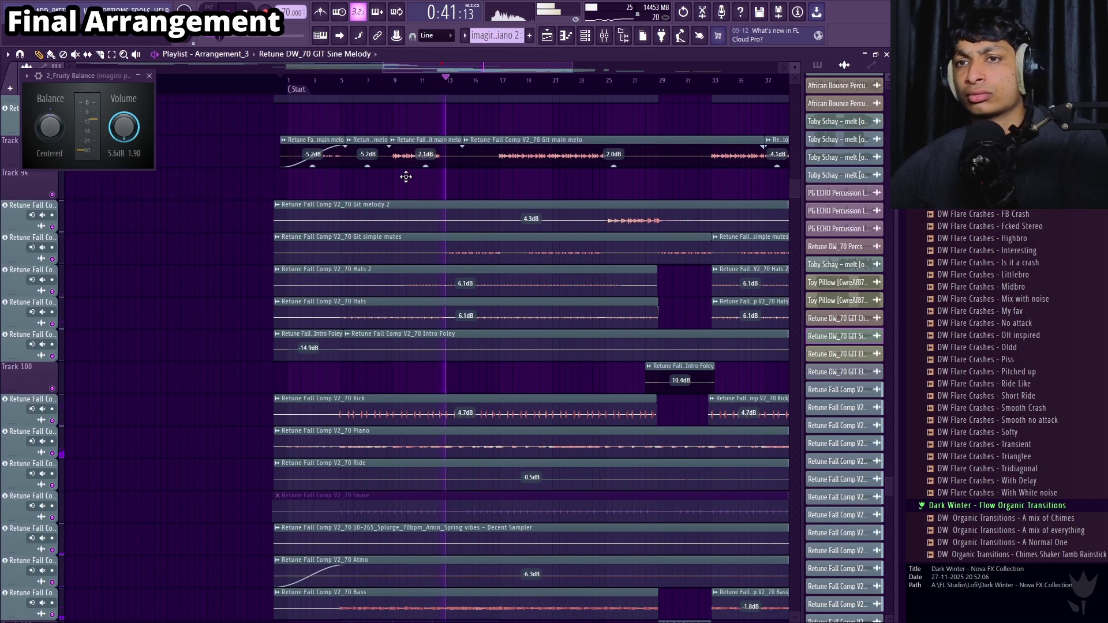
{"action": "scroll", "coordinate": [406, 177], "scroll_direction": "down", "scroll_amount": 5}
{"action": "scroll", "coordinate": [376, 223], "scroll_direction": "down", "scroll_amount": 4}
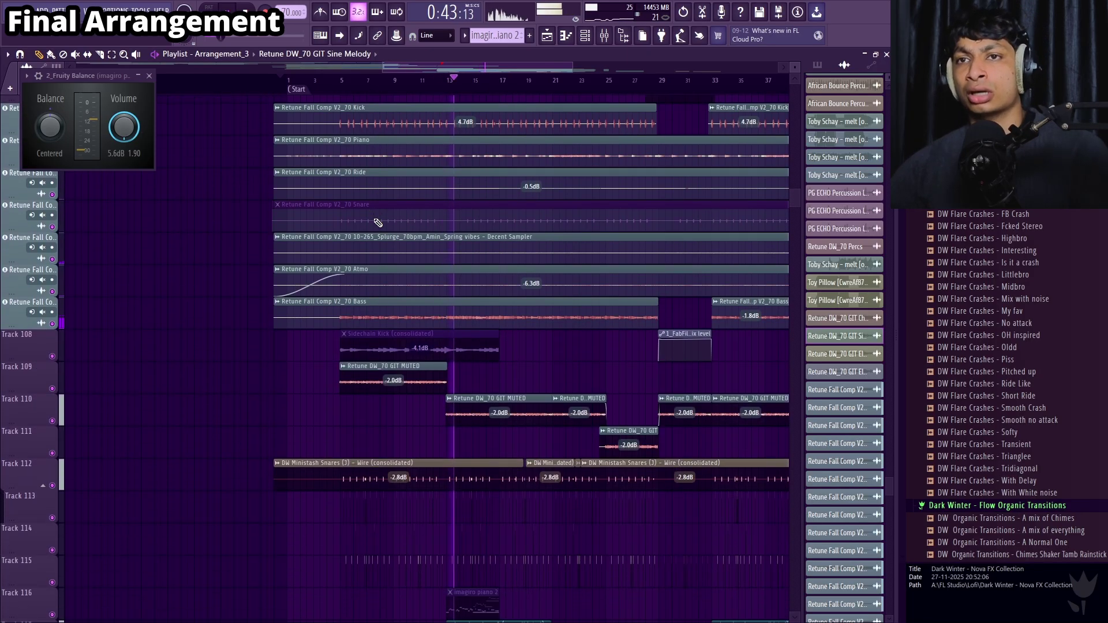
{"action": "scroll", "coordinate": [378, 223], "scroll_direction": "down", "scroll_amount": 8}
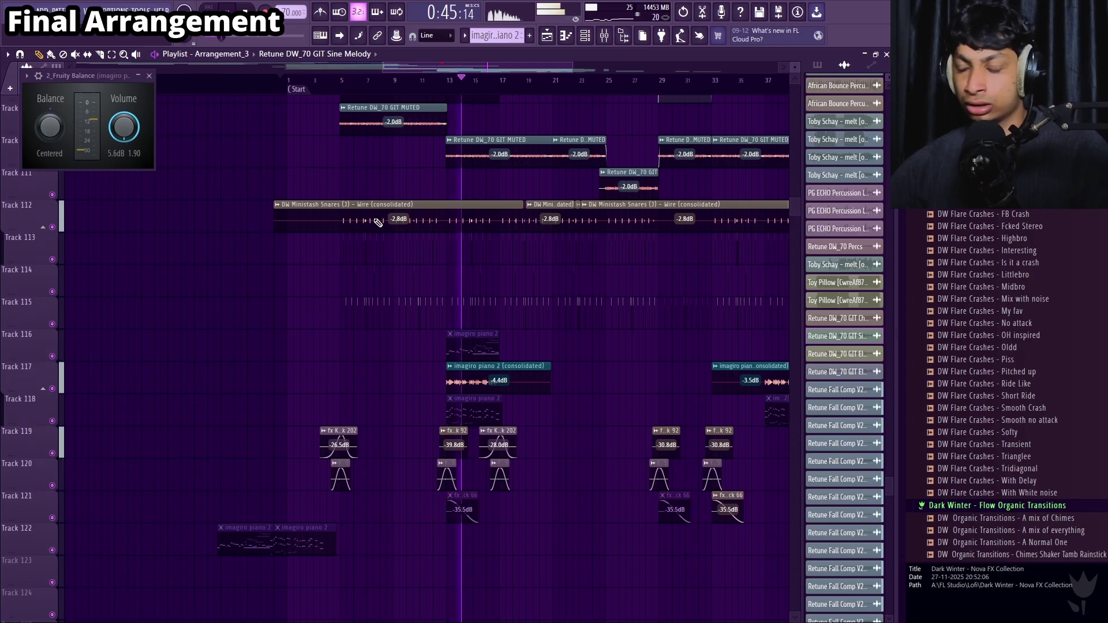
{"action": "scroll", "coordinate": [375, 223], "scroll_direction": "up", "scroll_amount": 5}
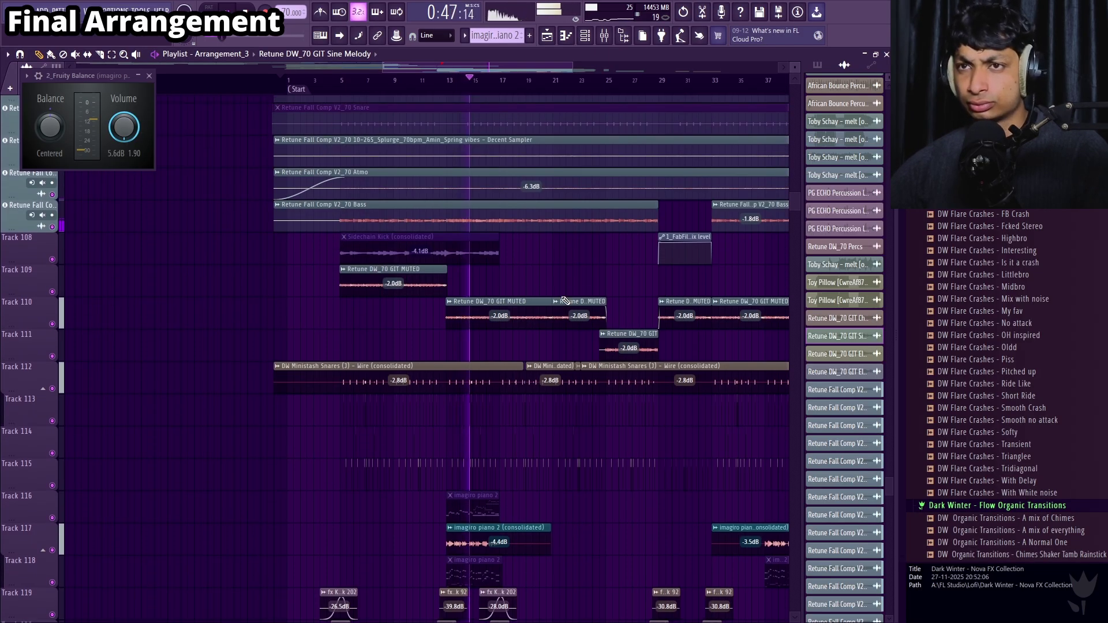
{"action": "scroll", "coordinate": [564, 300], "scroll_direction": "up", "scroll_amount": 4}
{"action": "scroll", "coordinate": [552, 292], "scroll_direction": "down", "scroll_amount": 4}
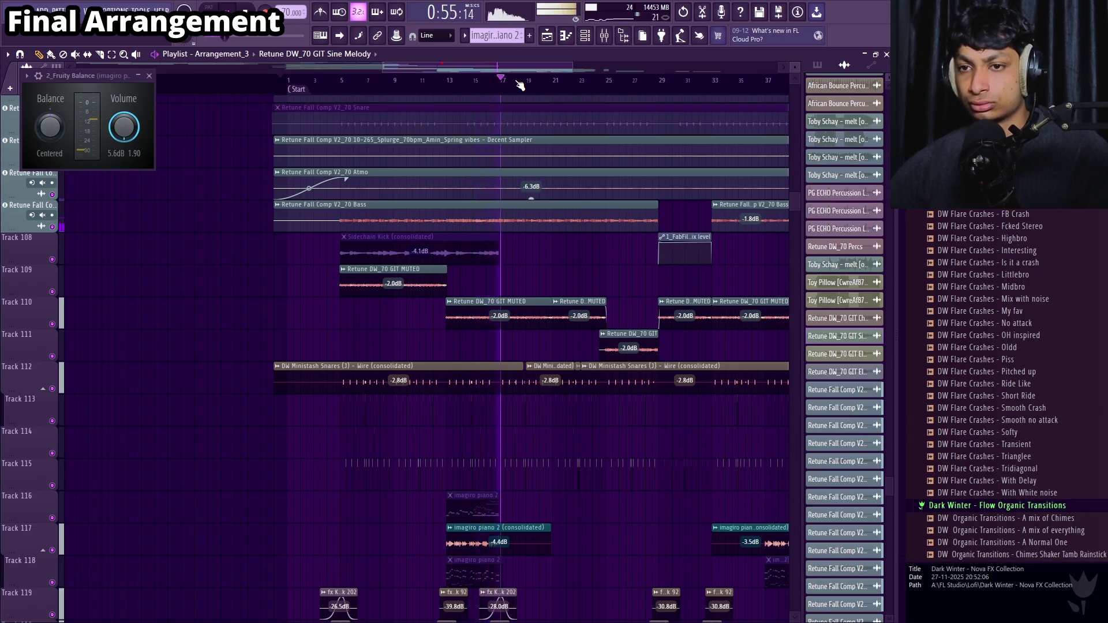
{"action": "key", "text": "space"}
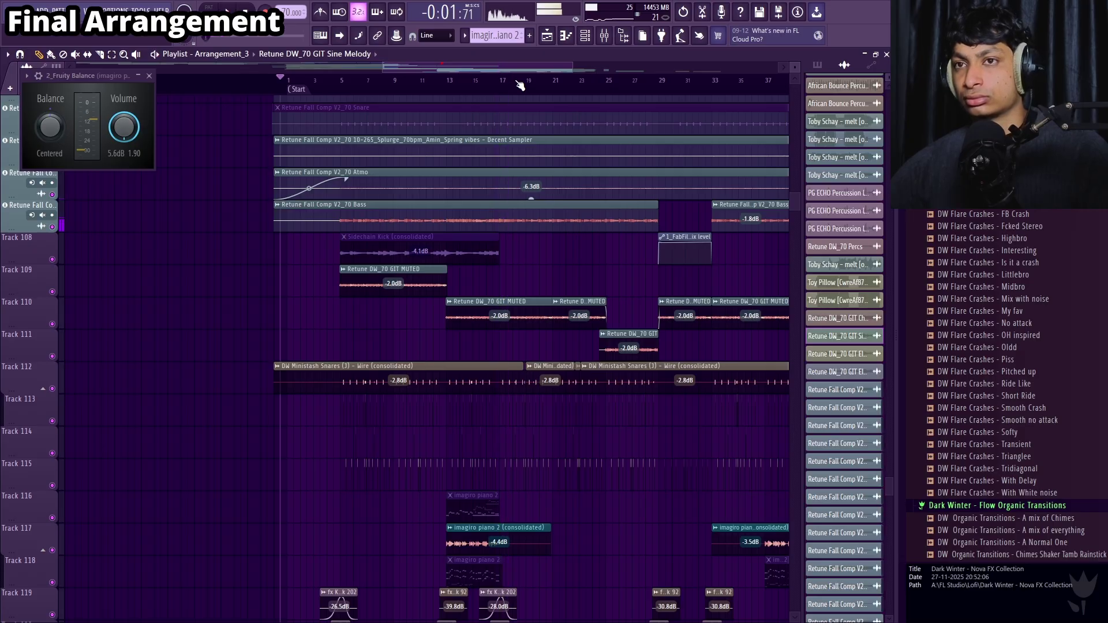
Solo the Retune Fall Comp V2_70 Bass track and audition it from bar 5
{"action": "scroll", "coordinate": [420, 217], "scroll_direction": "up", "scroll_amount": 10}
{"action": "scroll", "coordinate": [420, 216], "scroll_direction": "down", "scroll_amount": 6}
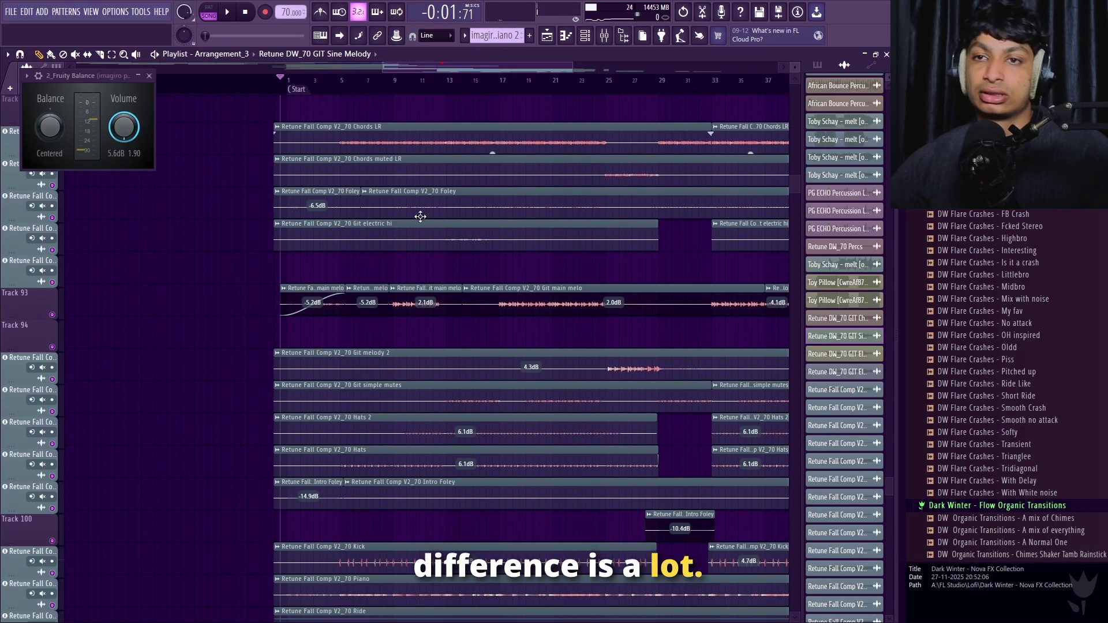
{"action": "scroll", "coordinate": [407, 215], "scroll_direction": "down", "scroll_amount": 5}
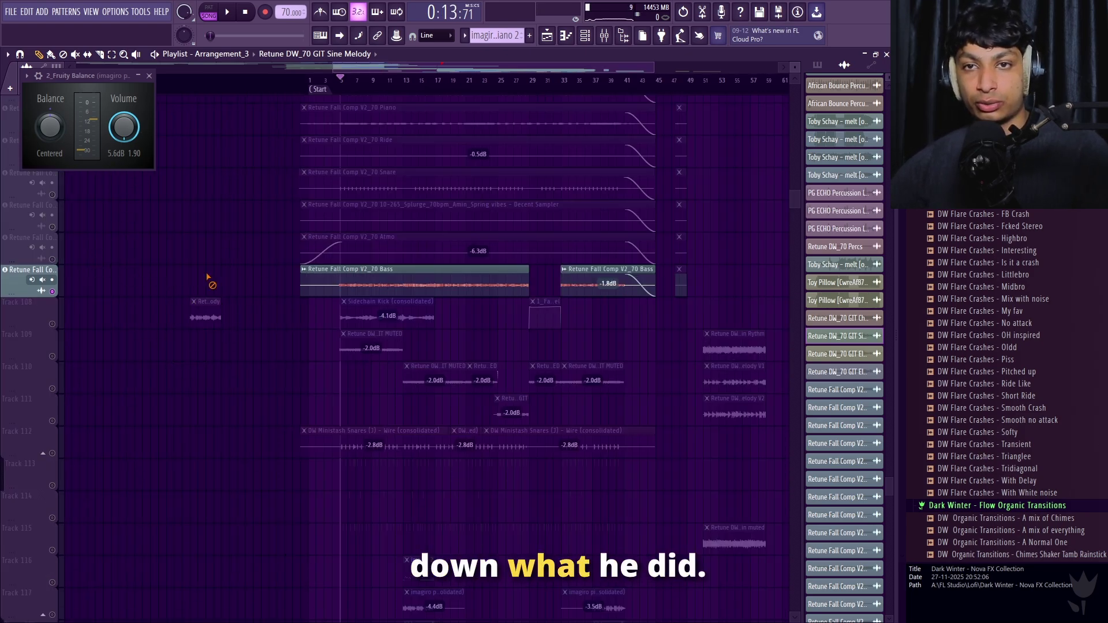
{"action": "key", "text": "space"}
{"action": "scroll", "coordinate": [355, 348], "scroll_direction": "up", "scroll_amount": 4}
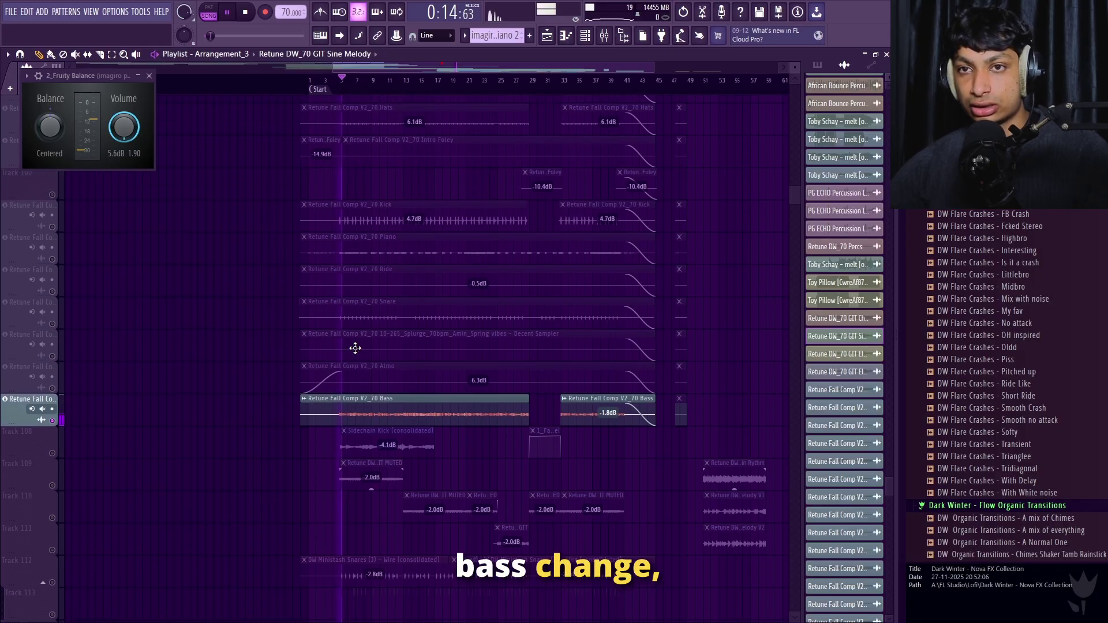
{"action": "key", "text": "space"}
Solo the Retune Fall Comp V2_70 Piano track and audition it from bar 5
{"action": "left_click", "coordinate": [55, 261]}
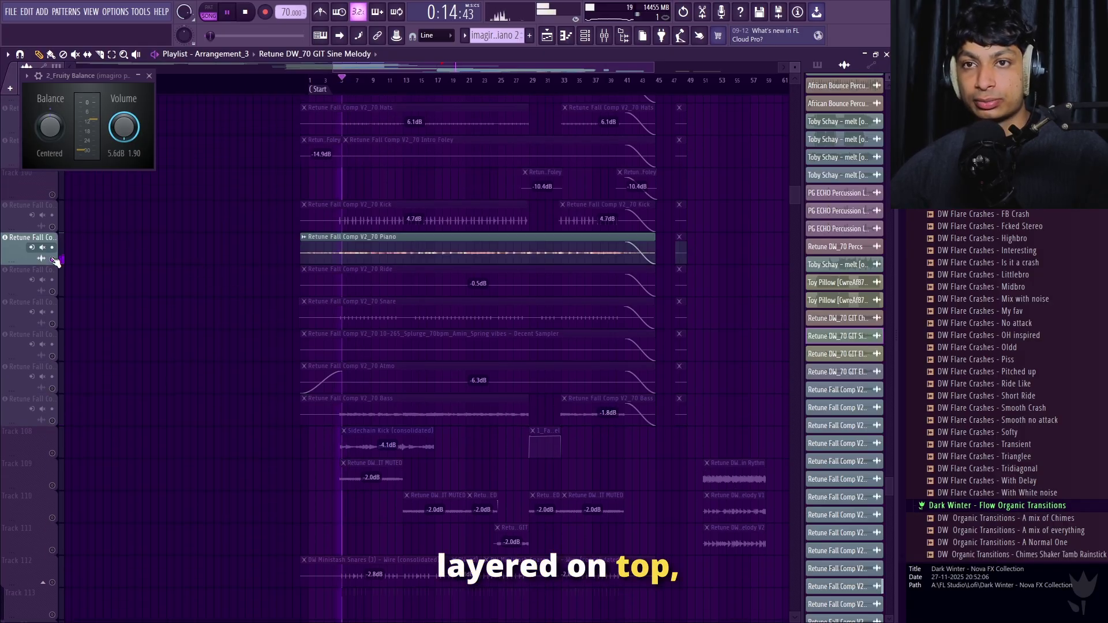
{"action": "scroll", "coordinate": [177, 277], "scroll_direction": "up", "scroll_amount": 3}
{"action": "scroll", "coordinate": [304, 289], "scroll_direction": "down", "scroll_amount": 3}
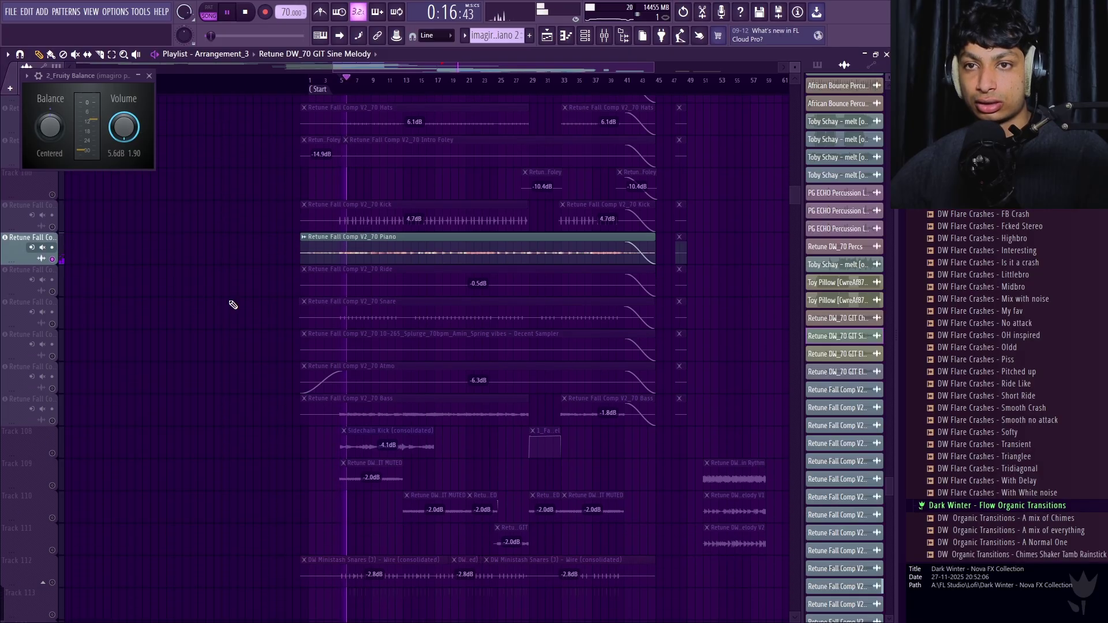
Audition the soloed Retune Fall Comp V2_70 Chords LR track from bar 5 and stop playback
{"action": "scroll", "coordinate": [173, 283], "scroll_direction": "up", "scroll_amount": 3}
{"action": "scroll", "coordinate": [123, 256], "scroll_direction": "up", "scroll_amount": 1}
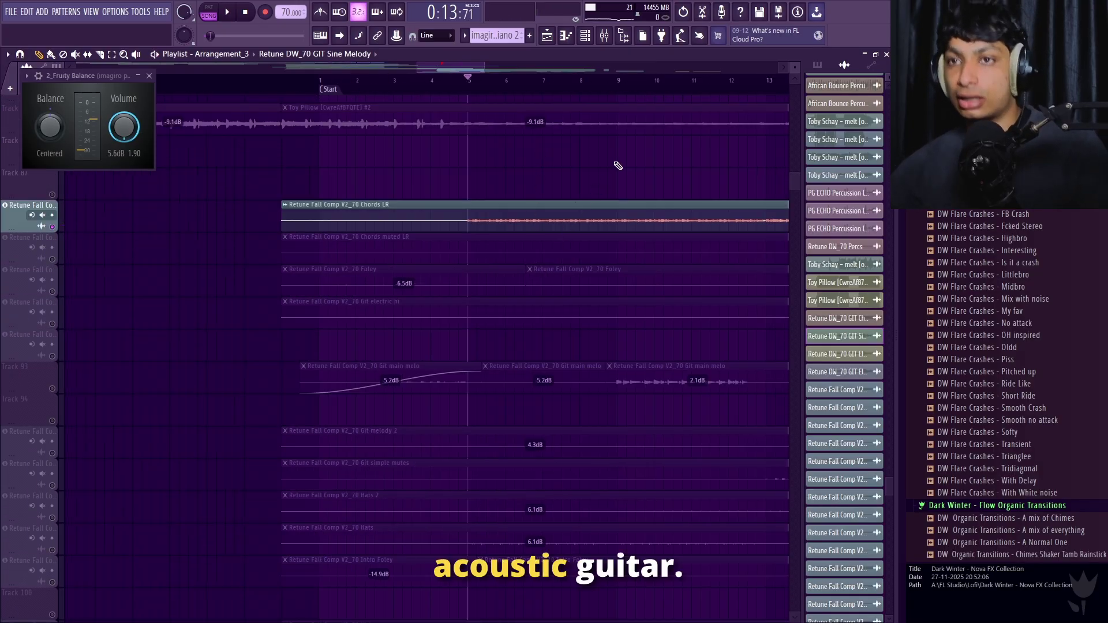
{"action": "key", "text": "space"}
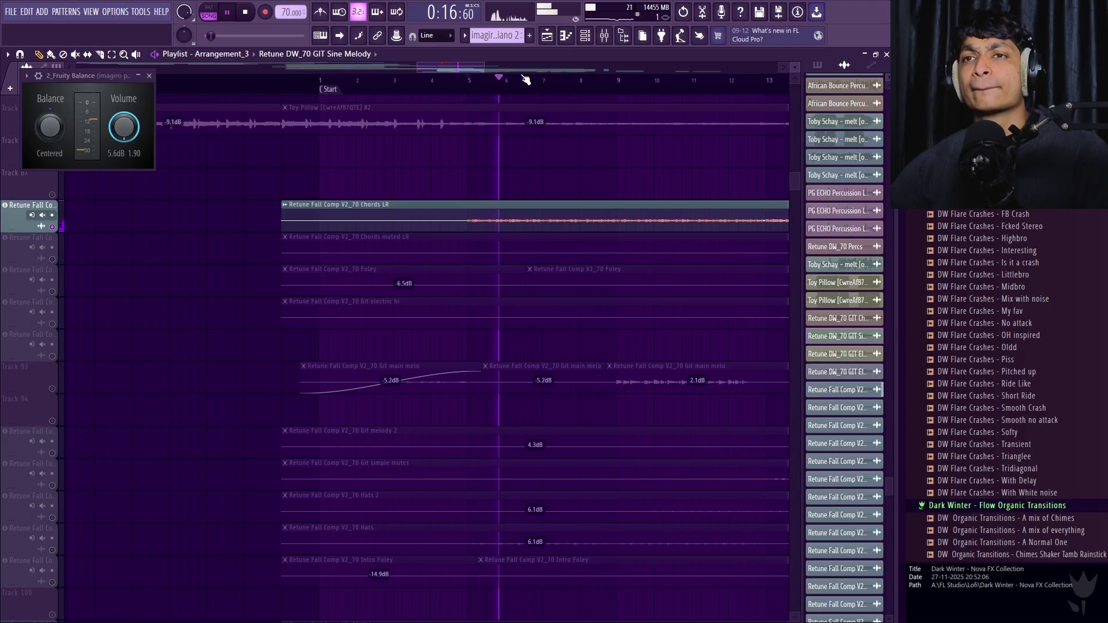
{"action": "scroll", "coordinate": [682, 302], "scroll_direction": "down", "scroll_amount": 10}
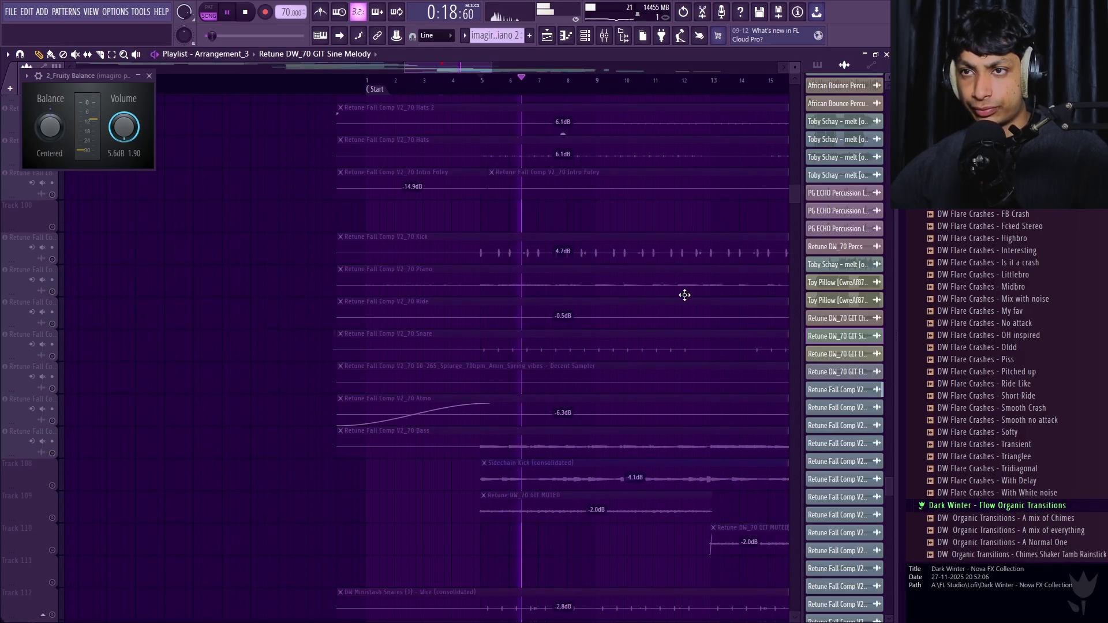
{"action": "key", "text": "space"}
Solo the Retune Fall Comp V2_70 Git simple mutes track and audition it from just after bar 13
{"action": "scroll", "coordinate": [635, 293], "scroll_direction": "down", "scroll_amount": 3}
{"action": "scroll", "coordinate": [577, 294], "scroll_direction": "up", "scroll_amount": 6}
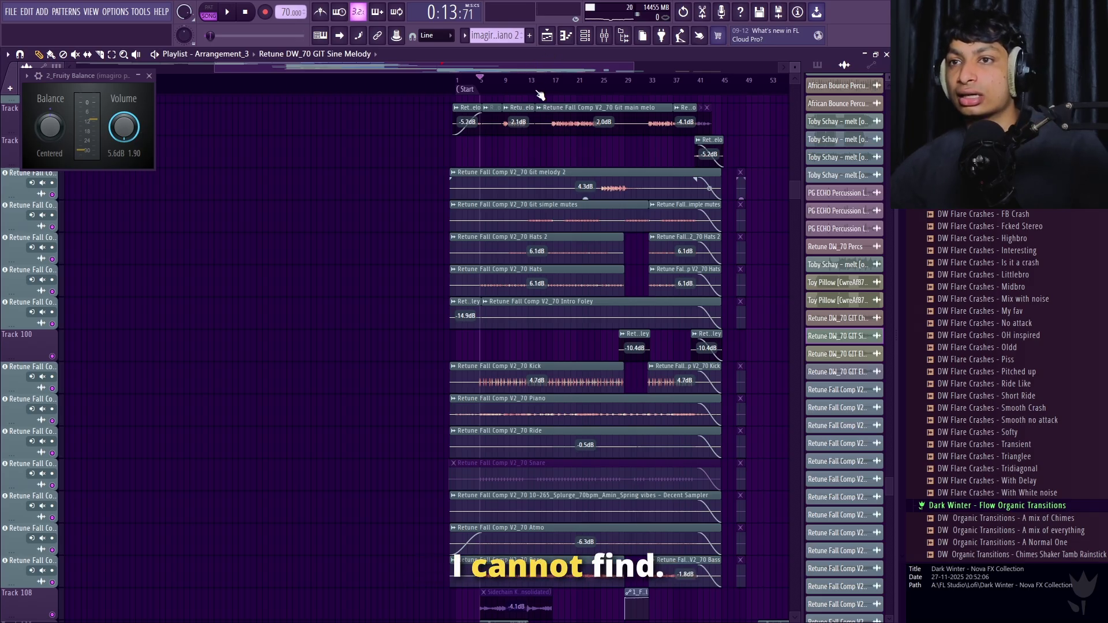
{"action": "scroll", "coordinate": [532, 82], "scroll_direction": "up", "scroll_amount": 5}
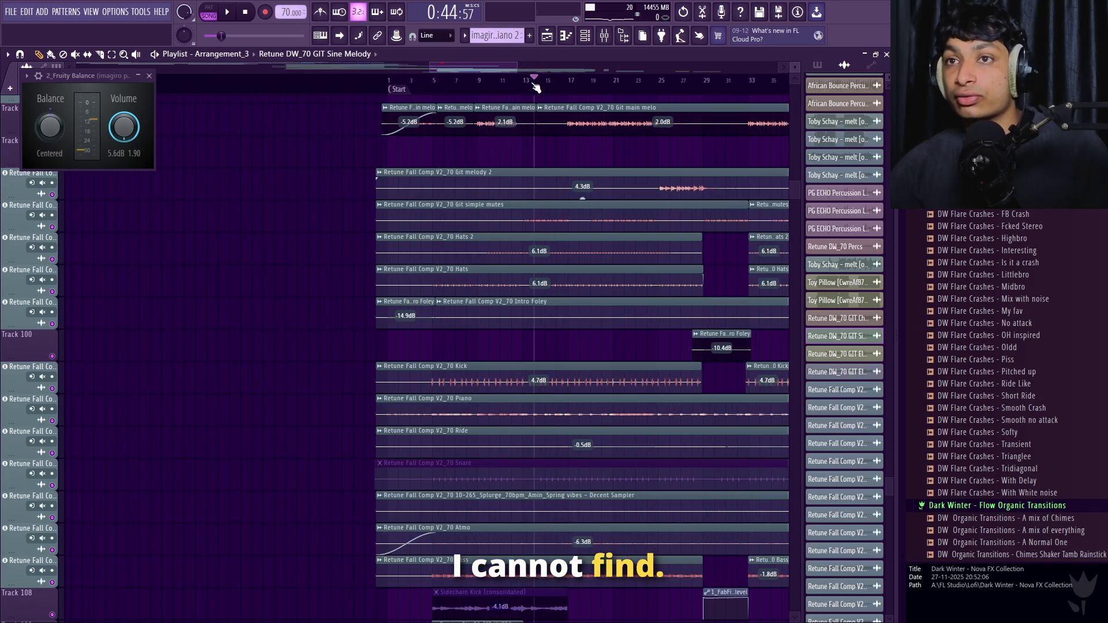
{"action": "left_click", "coordinate": [519, 83]}
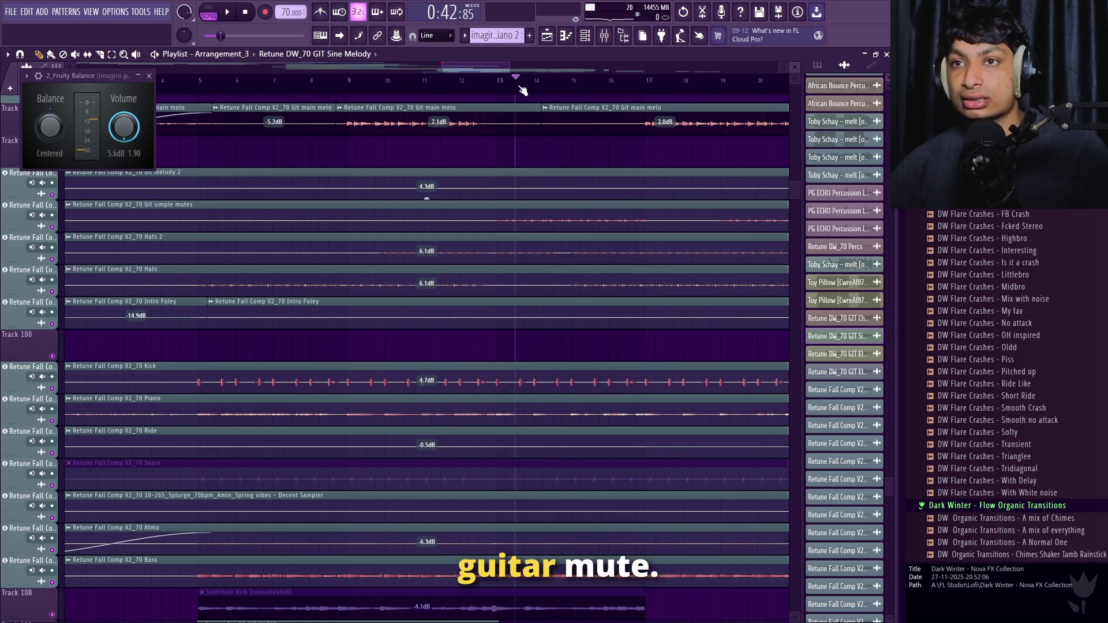
{"action": "left_click", "coordinate": [59, 231], "text": "ctrl"}
{"action": "key", "text": "space"}
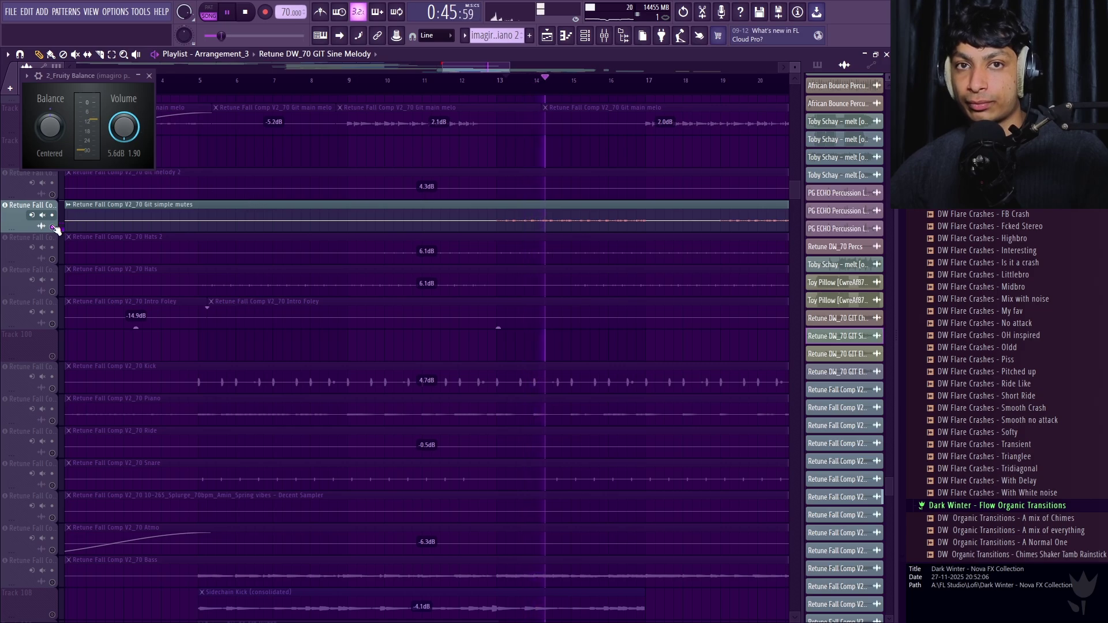
{"action": "key", "text": "space"}
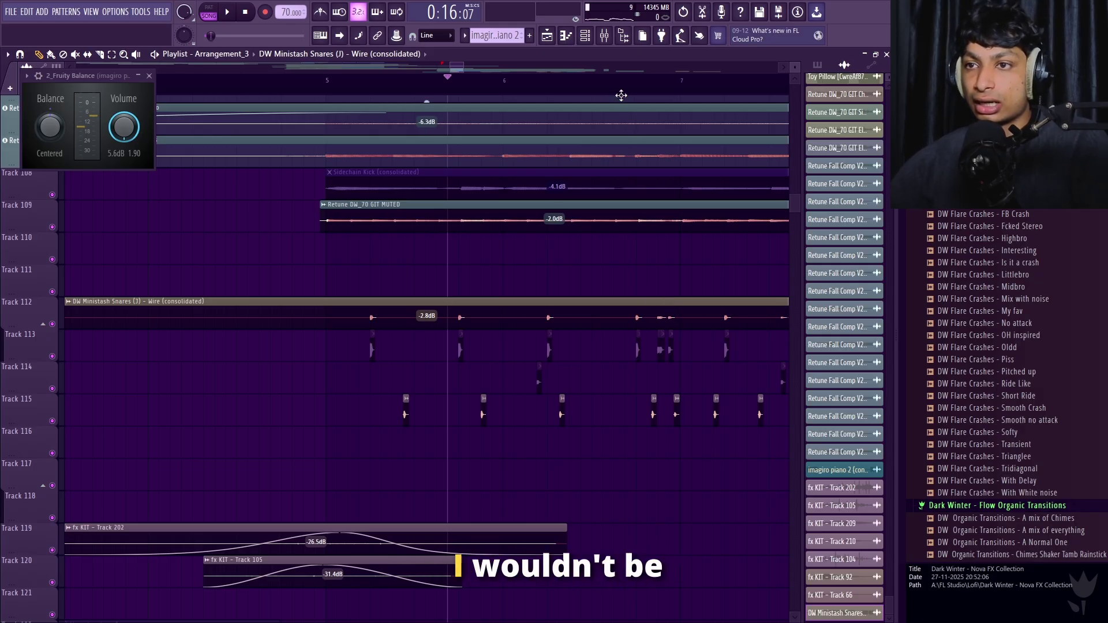
Examine the rolls in the DW Ministash Snares (J) - Wire clip on Track 112, placing the playhead just before bar 7
{"action": "scroll", "coordinate": [626, 93], "scroll_direction": "down", "scroll_amount": 4}
{"action": "scroll", "coordinate": [645, 92], "scroll_direction": "up", "scroll_amount": 8}
{"action": "left_click", "coordinate": [549, 80]}
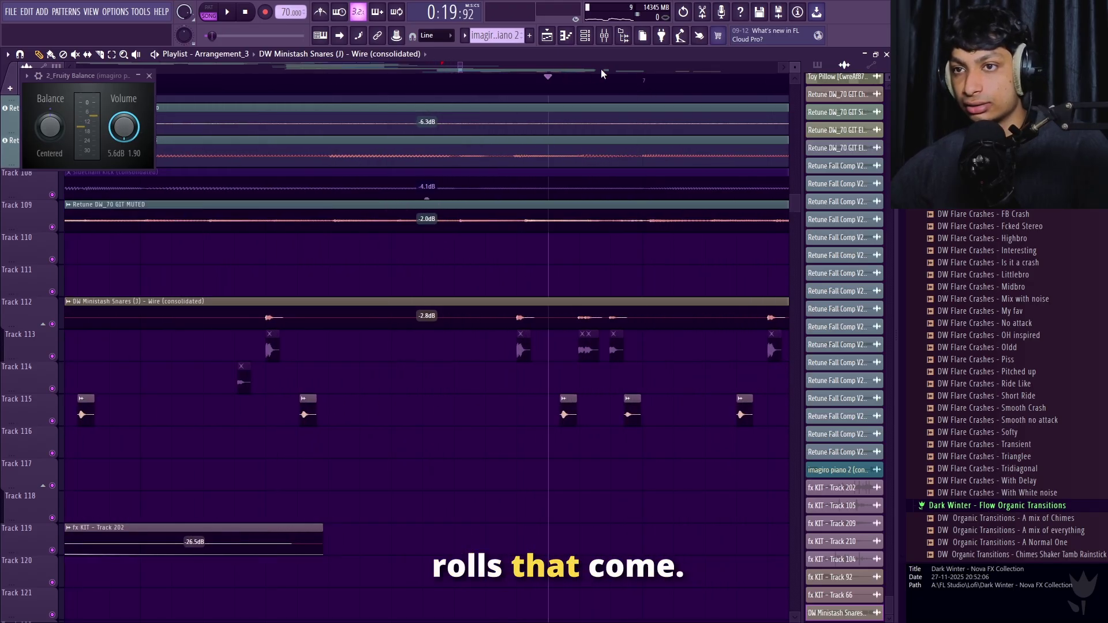
{"action": "scroll", "coordinate": [615, 79], "scroll_direction": "down", "scroll_amount": 5}
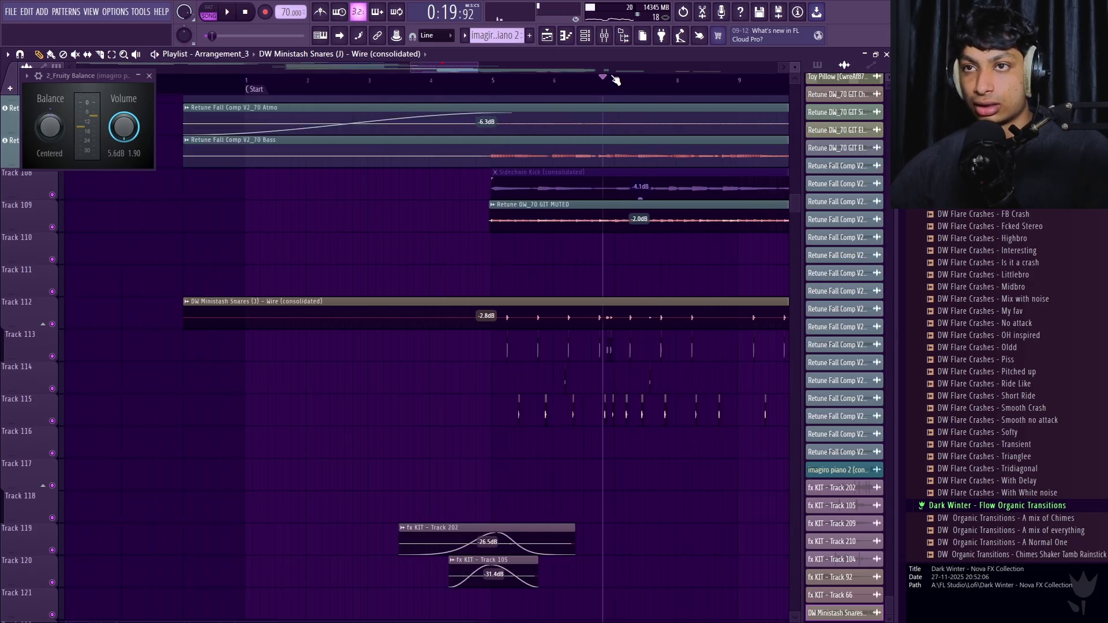
Solo the percussion hits on Track 115 and audition them from just after bar 5
{"action": "scroll", "coordinate": [615, 79], "scroll_direction": "down", "scroll_amount": 3}
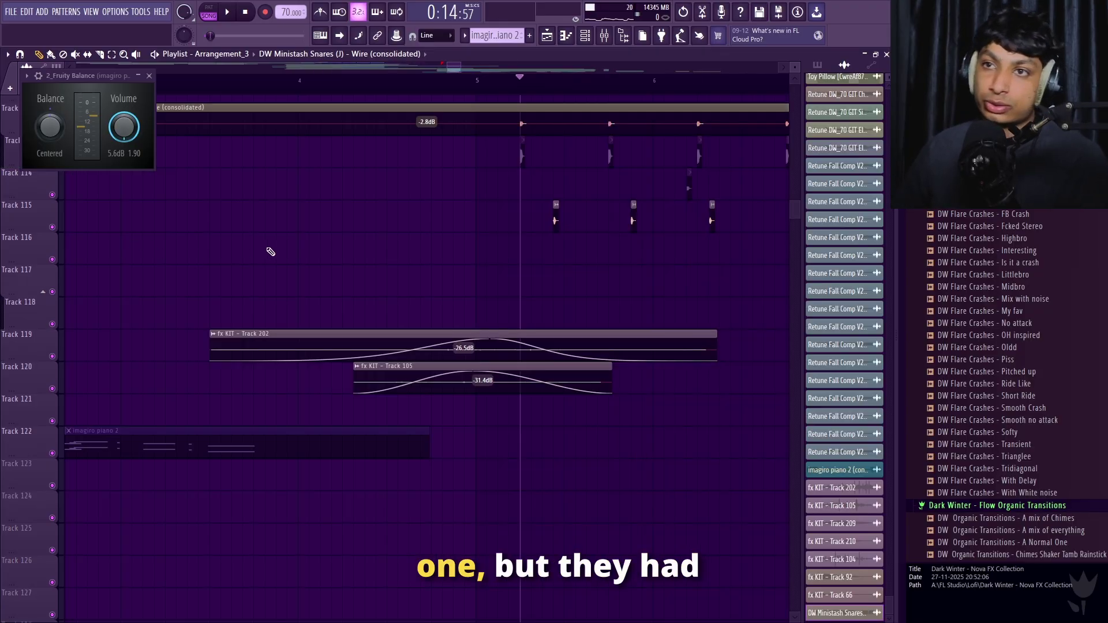
{"action": "left_click", "coordinate": [57, 228], "text": "ctrl"}
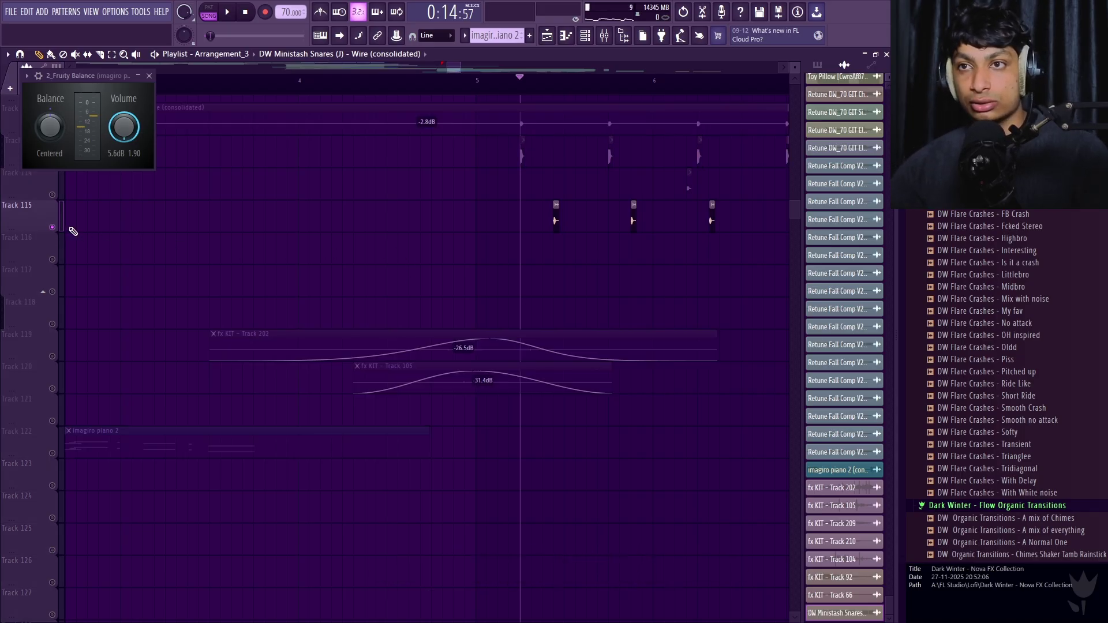
{"action": "key", "text": "space"}
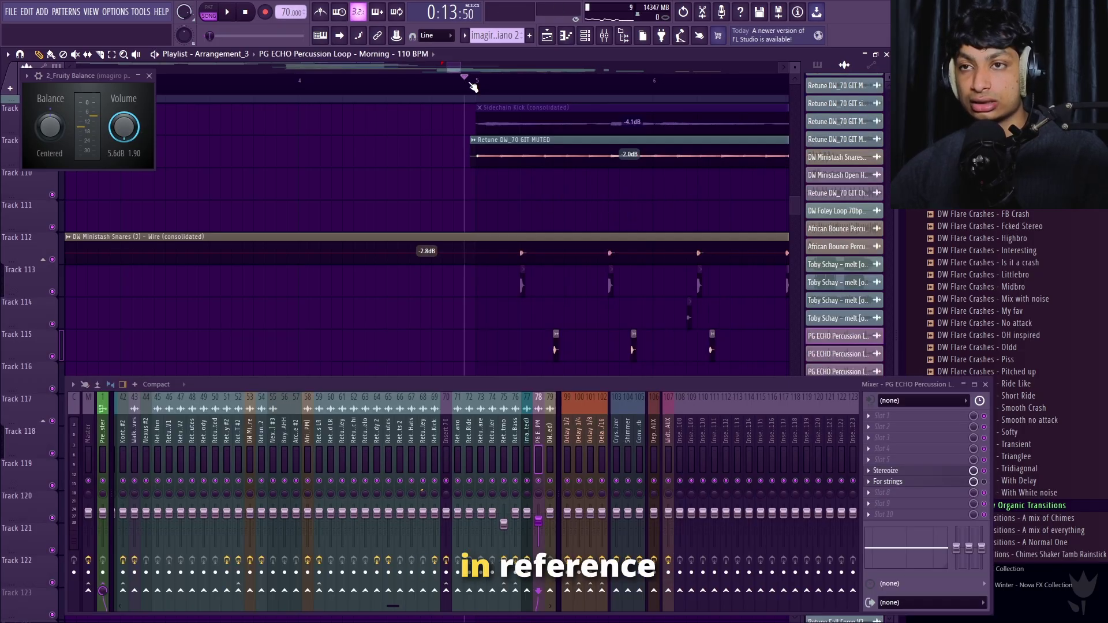
Play the full mix from just before bar 5, close the mixer, and examine the bass, muted guitar, snare and FX tracks before stopping
{"action": "key", "text": "space"}
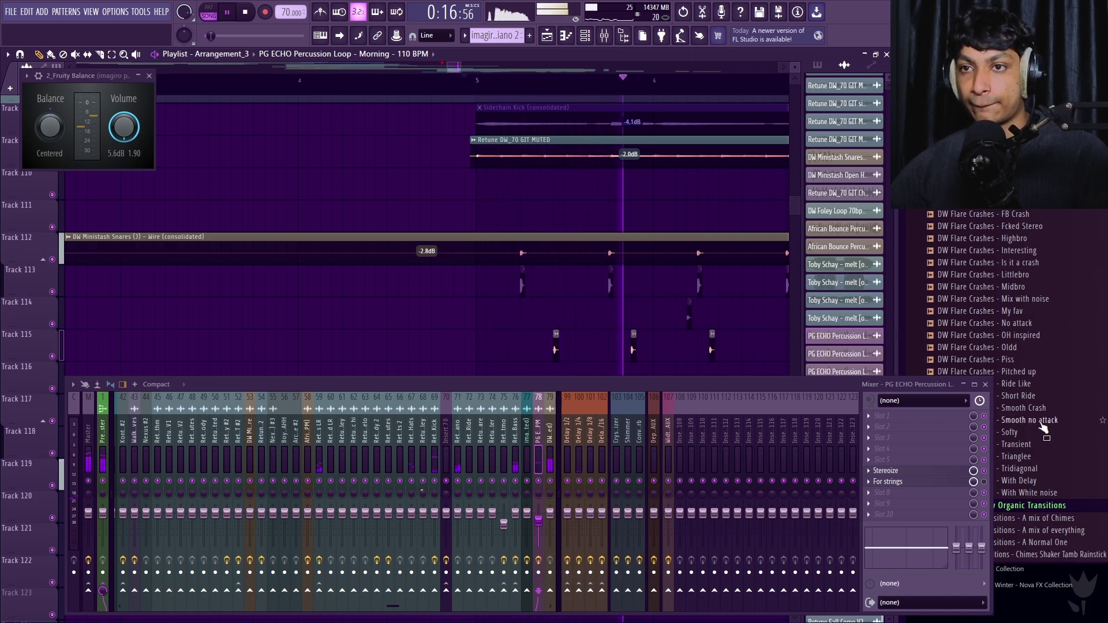
{"action": "left_click", "coordinate": [986, 385]}
{"action": "scroll", "coordinate": [450, 84], "scroll_direction": "down", "scroll_amount": 3}
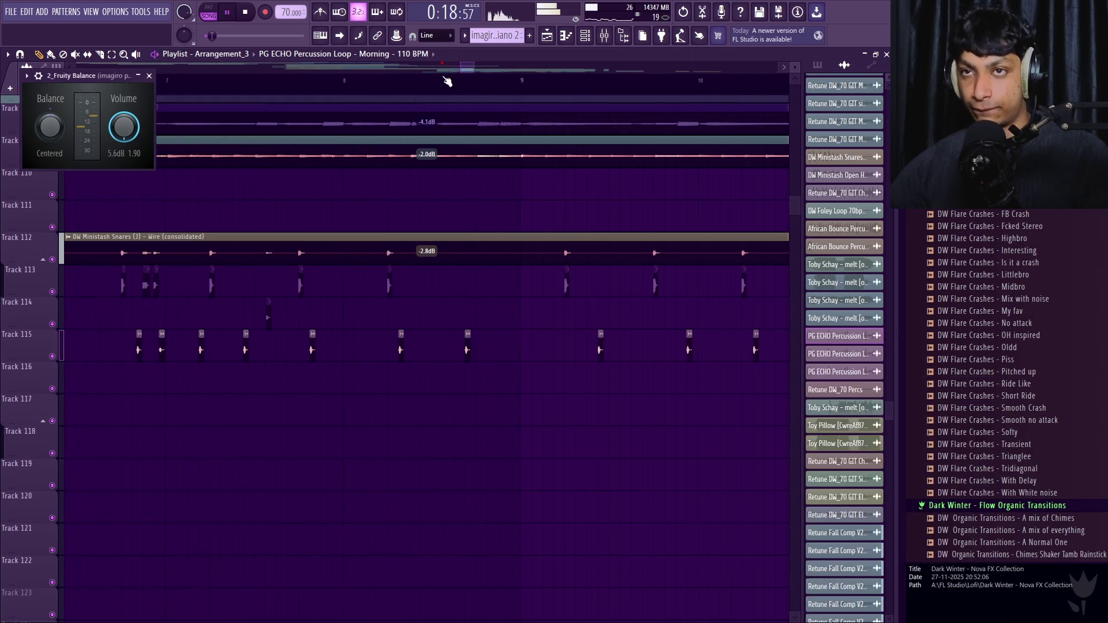
{"action": "scroll", "coordinate": [447, 83], "scroll_direction": "down", "scroll_amount": 3}
{"action": "scroll", "coordinate": [568, 326], "scroll_direction": "up", "scroll_amount": 5}
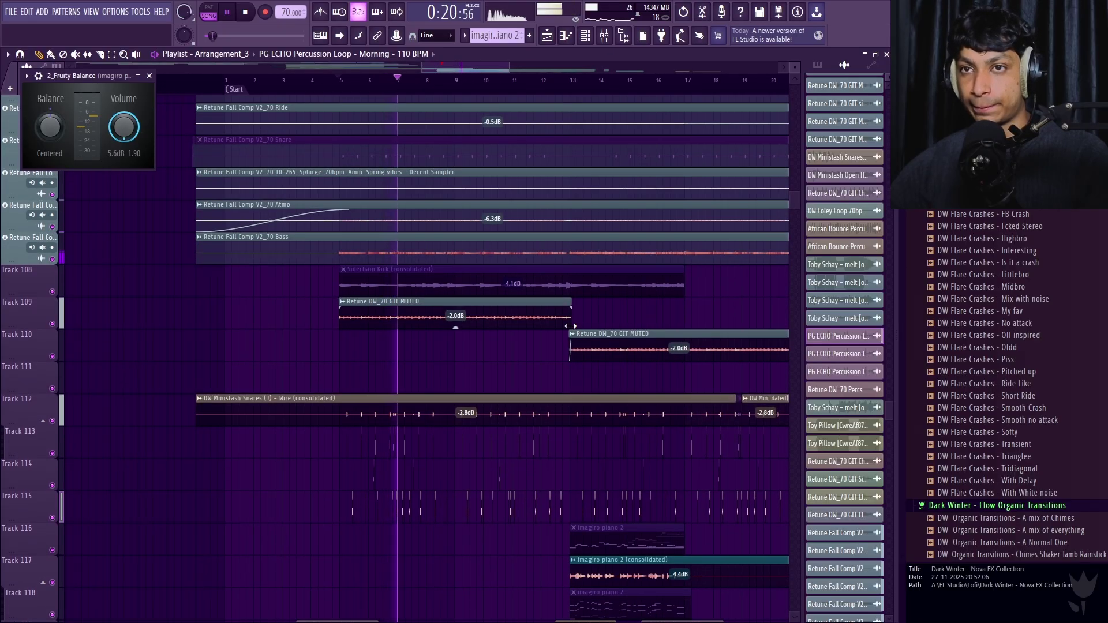
{"action": "scroll", "coordinate": [567, 326], "scroll_direction": "down", "scroll_amount": 1}
{"action": "scroll", "coordinate": [567, 326], "scroll_direction": "down", "scroll_amount": 3}
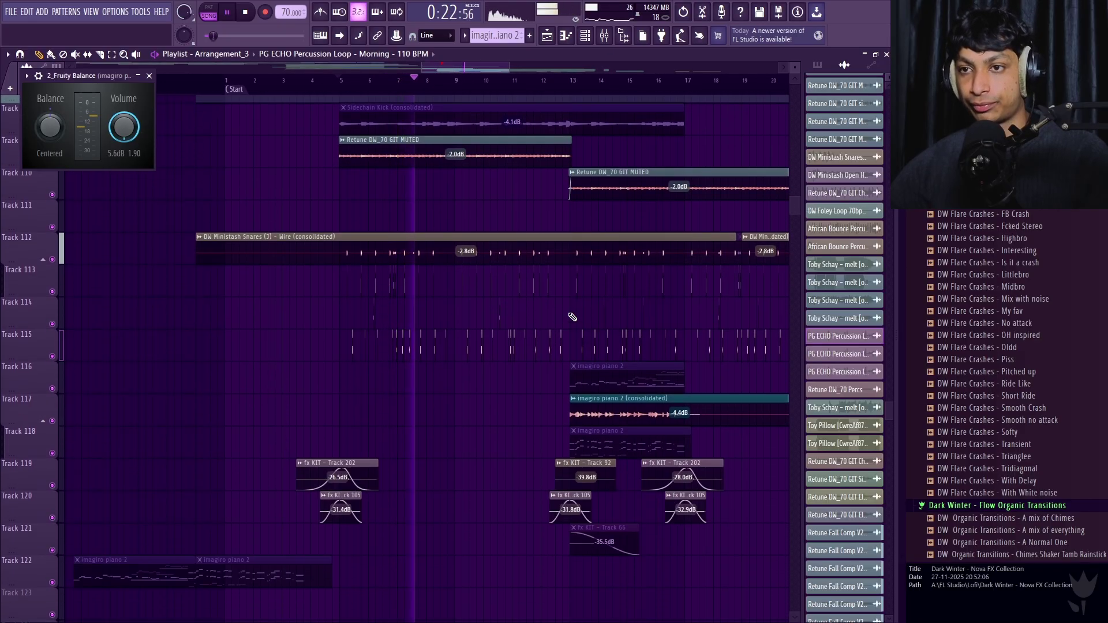
{"action": "scroll", "coordinate": [571, 317], "scroll_direction": "down", "scroll_amount": 3}
{"action": "key", "text": "space"}
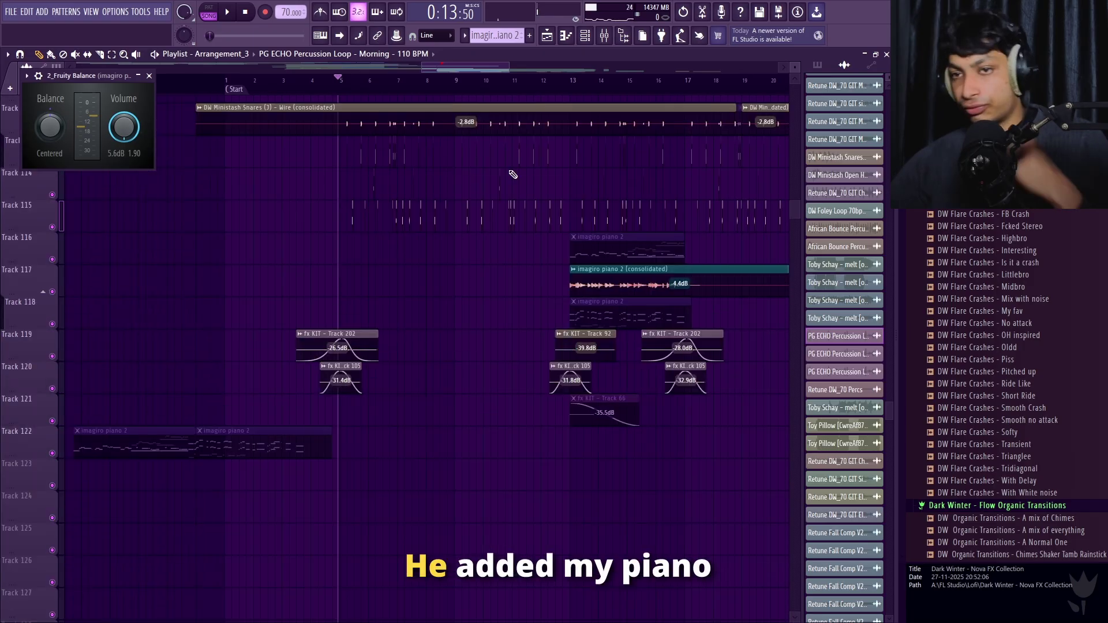
Play the full mix from bar 13 while examining the imagiro piano 2 layer and the surrounding stems, and stop playback
{"action": "left_click", "coordinate": [571, 81]}
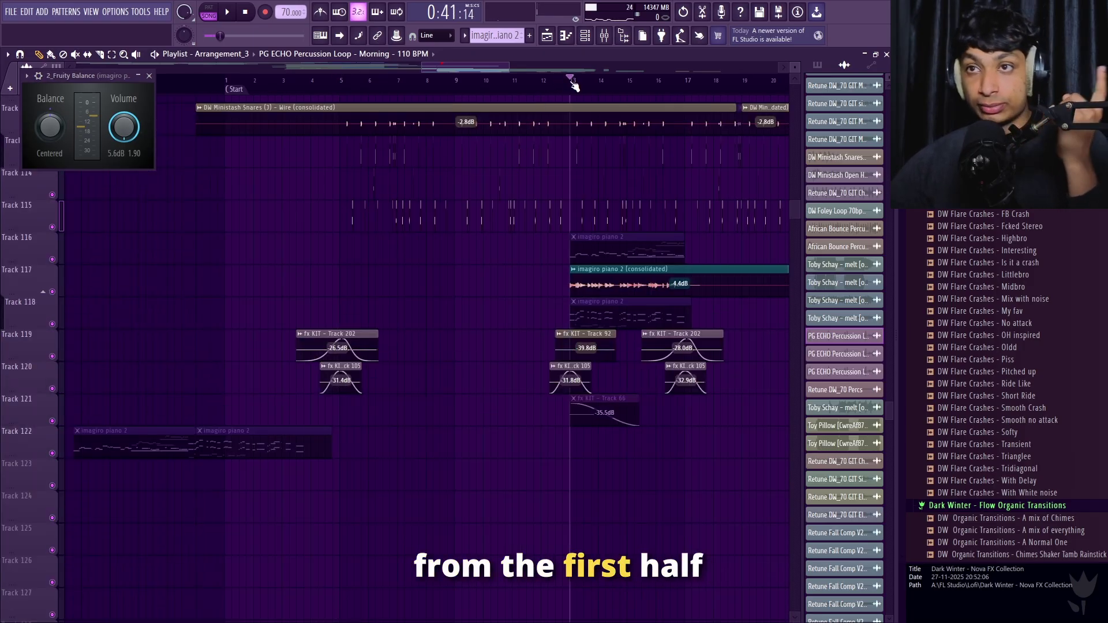
{"action": "scroll", "coordinate": [565, 66], "scroll_direction": "down", "scroll_amount": 3}
{"action": "scroll", "coordinate": [565, 62], "scroll_direction": "down", "scroll_amount": 3}
{"action": "key", "text": "space"}
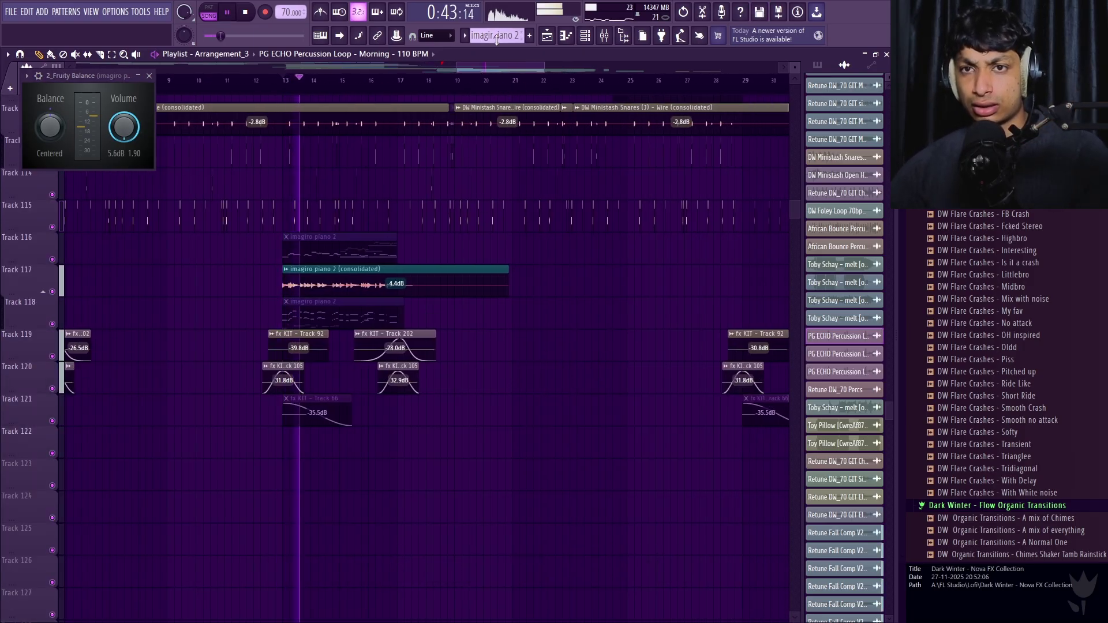
{"action": "scroll", "coordinate": [489, 83], "scroll_direction": "down", "scroll_amount": 5}
{"action": "scroll", "coordinate": [629, 248], "scroll_direction": "up", "scroll_amount": 4}
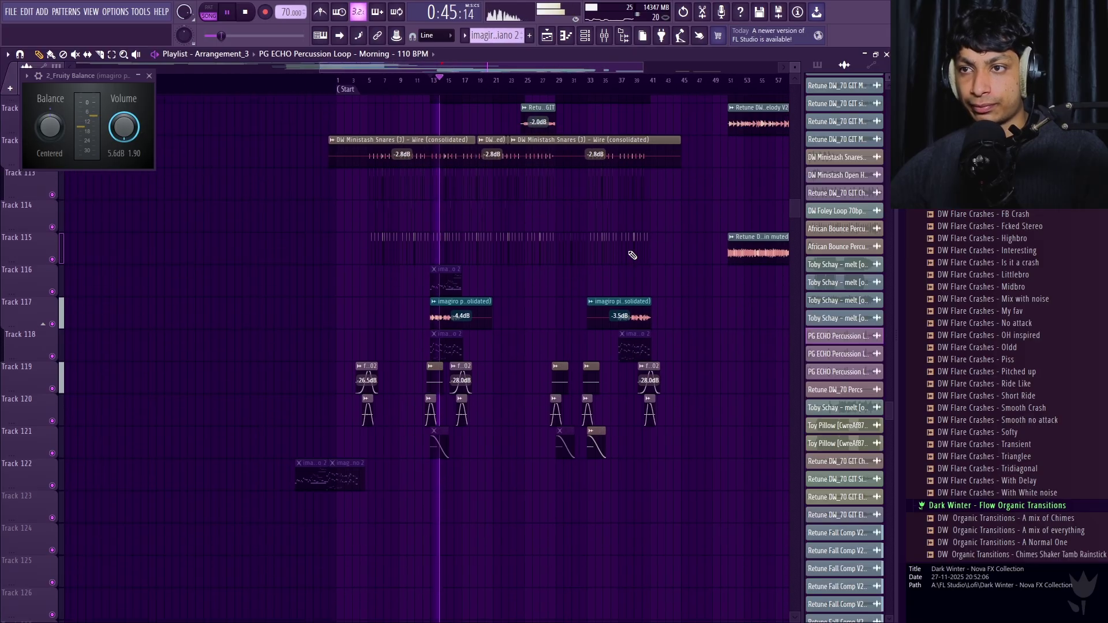
{"action": "scroll", "coordinate": [632, 255], "scroll_direction": "up", "scroll_amount": 1}
{"action": "scroll", "coordinate": [632, 254], "scroll_direction": "up", "scroll_amount": 7}
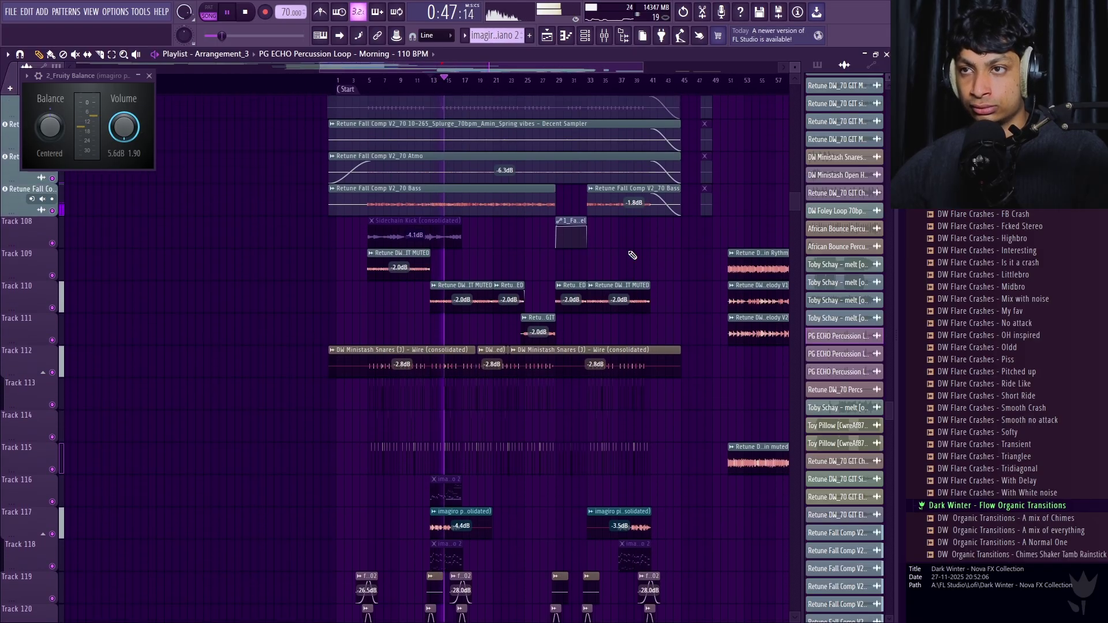
{"action": "scroll", "coordinate": [632, 254], "scroll_direction": "up", "scroll_amount": 2}
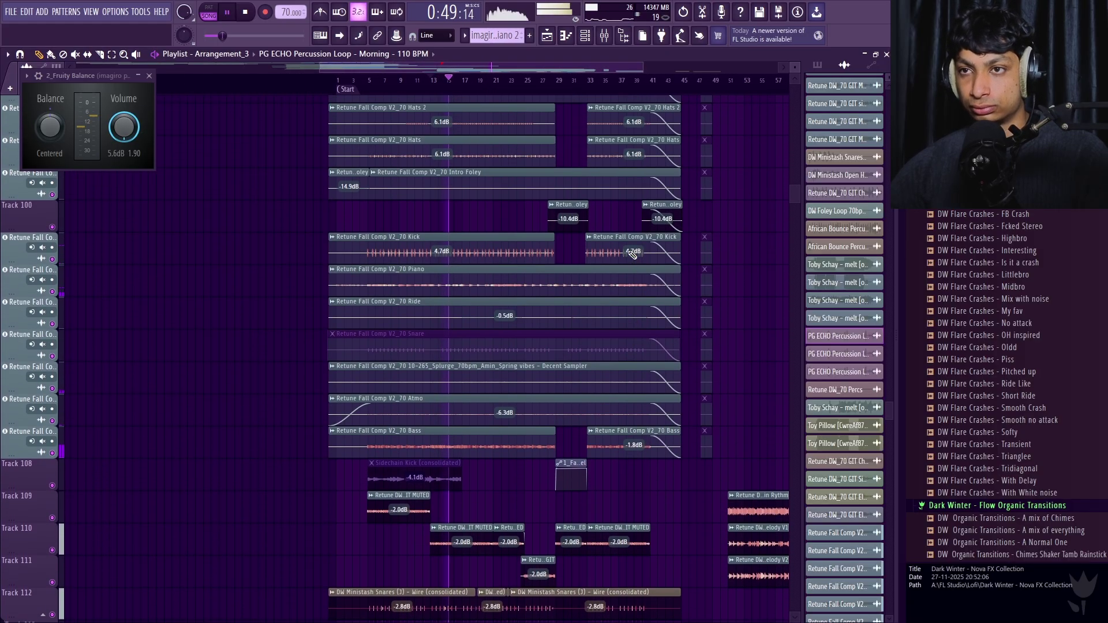
{"action": "scroll", "coordinate": [632, 255], "scroll_direction": "down", "scroll_amount": 1}
{"action": "key", "text": "space"}
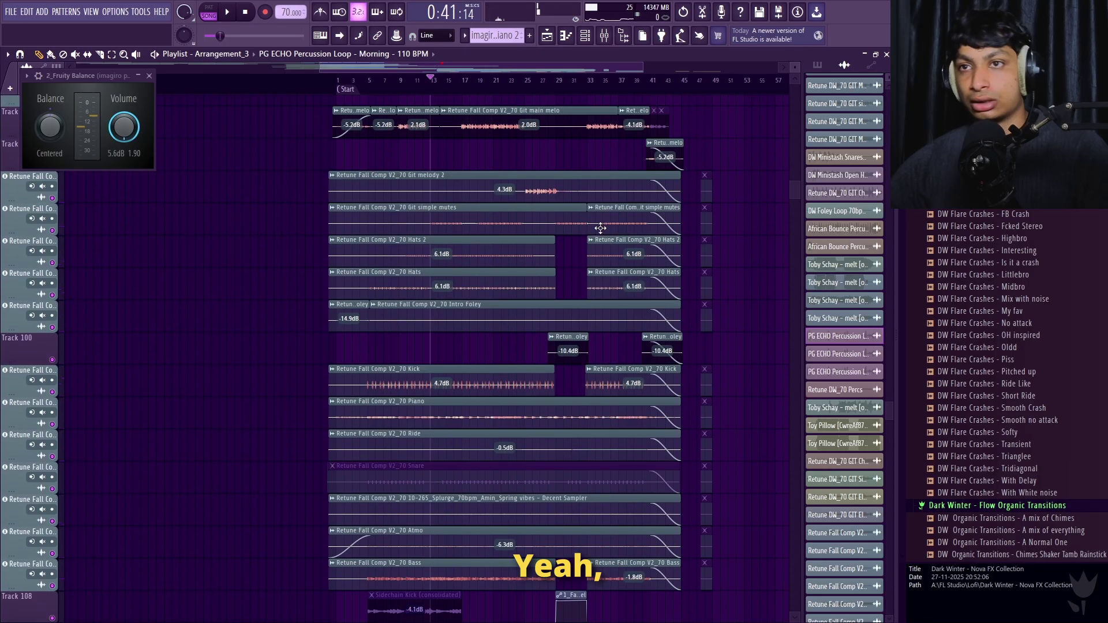
Audition the soloed fx KIT clips on Tracks 119 and 120 at the transitions around bars 5, 13 and 17
{"action": "scroll", "coordinate": [613, 187], "scroll_direction": "up", "scroll_amount": 1}
{"action": "scroll", "coordinate": [575, 89], "scroll_direction": "up", "scroll_amount": 3}
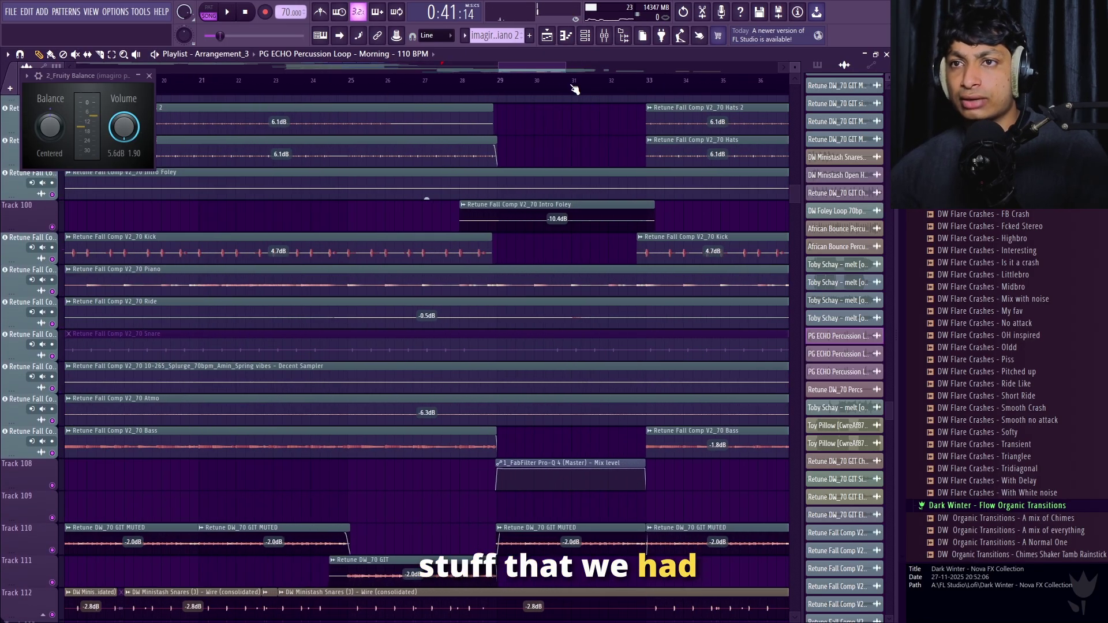
{"action": "scroll", "coordinate": [575, 89], "scroll_direction": "down", "scroll_amount": 4}
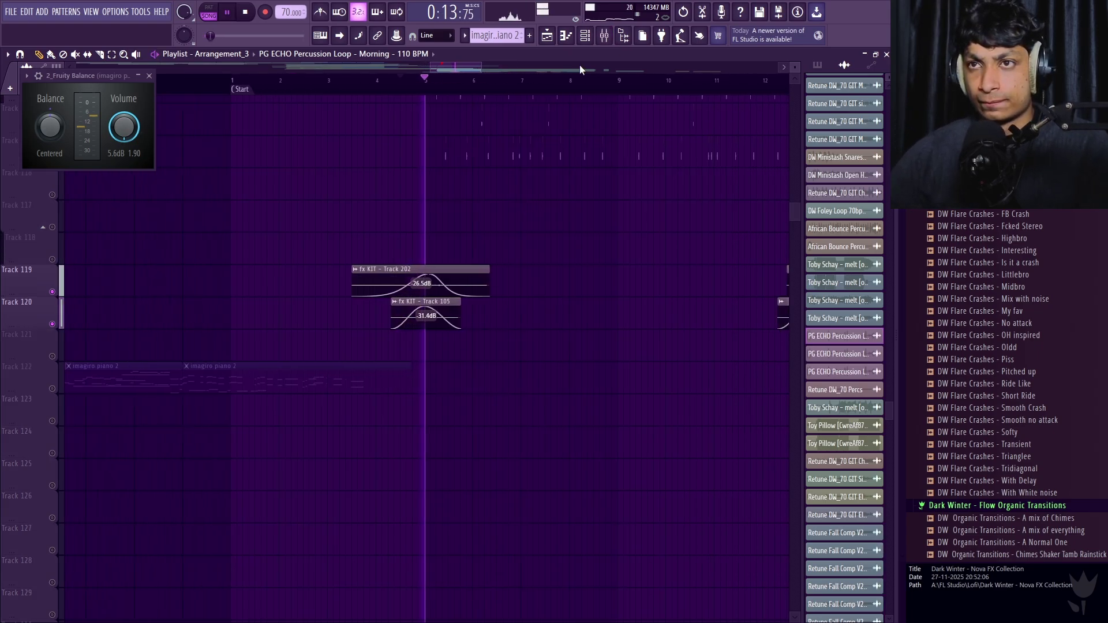
{"action": "left_click", "coordinate": [646, 71]}
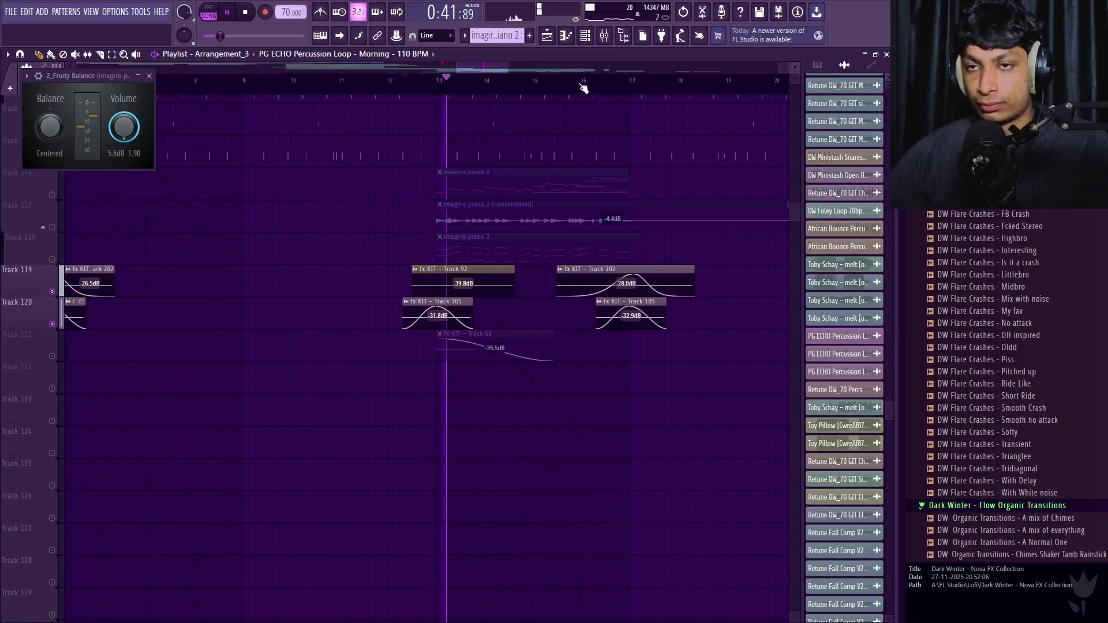
{"action": "left_click", "coordinate": [583, 84]}
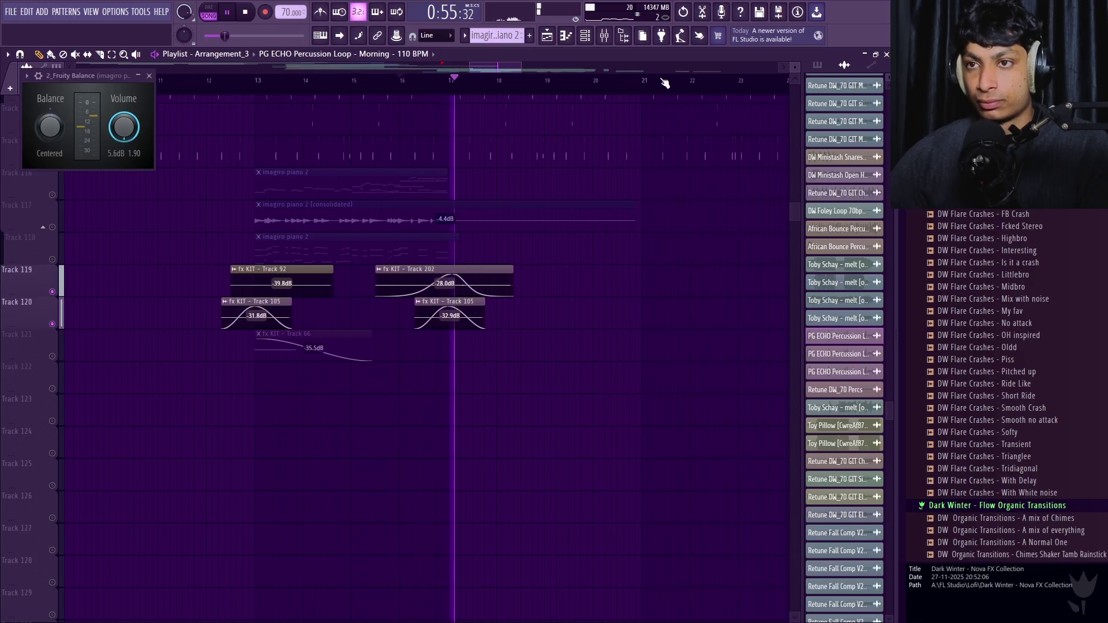
{"action": "scroll", "coordinate": [664, 85], "scroll_direction": "down", "scroll_amount": 4}
{"action": "key", "text": "space"}
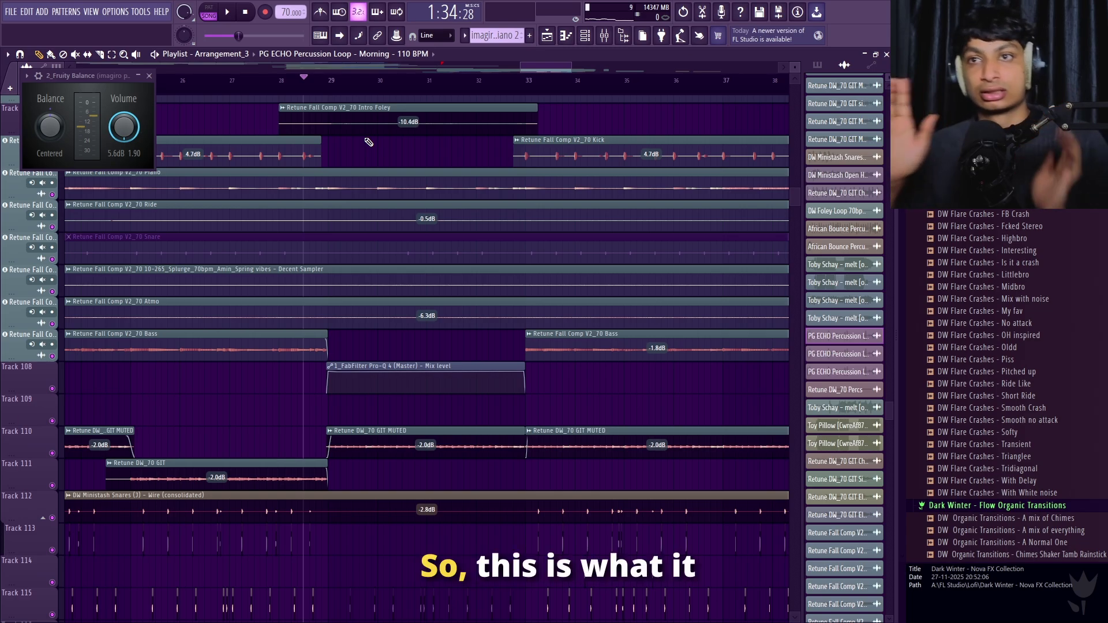
Play the full mix through the break from just before bar 29, stop, and open FabFilter Pro-Q 4 on the Master
{"action": "key", "text": "space"}
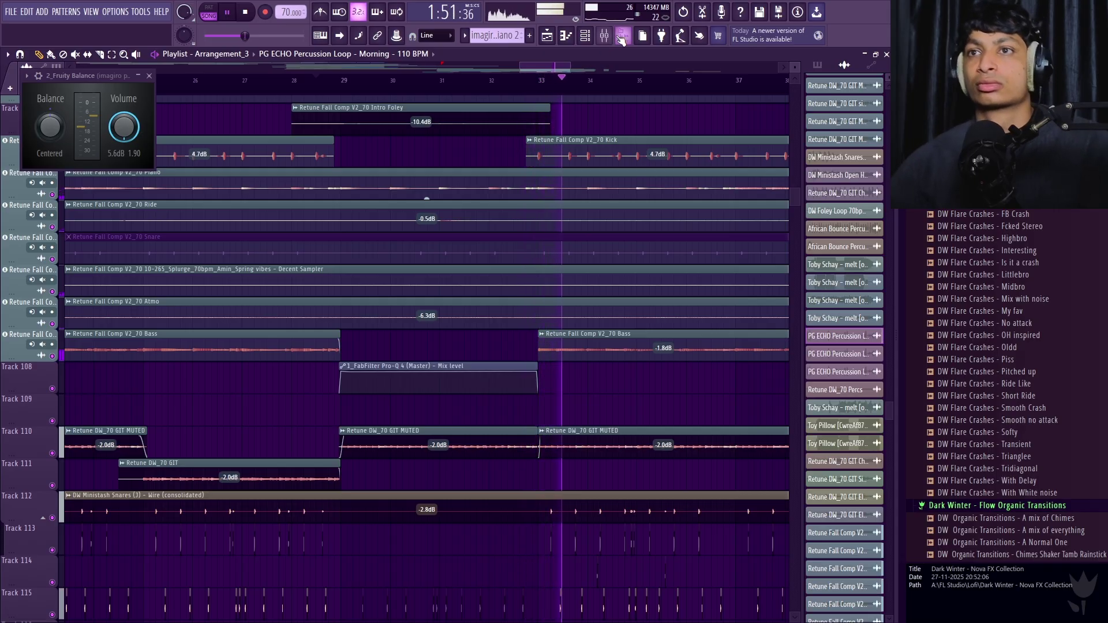
{"action": "key", "text": "space"}
{"action": "key", "text": "F9"}
{"action": "left_click", "coordinate": [921, 418]}
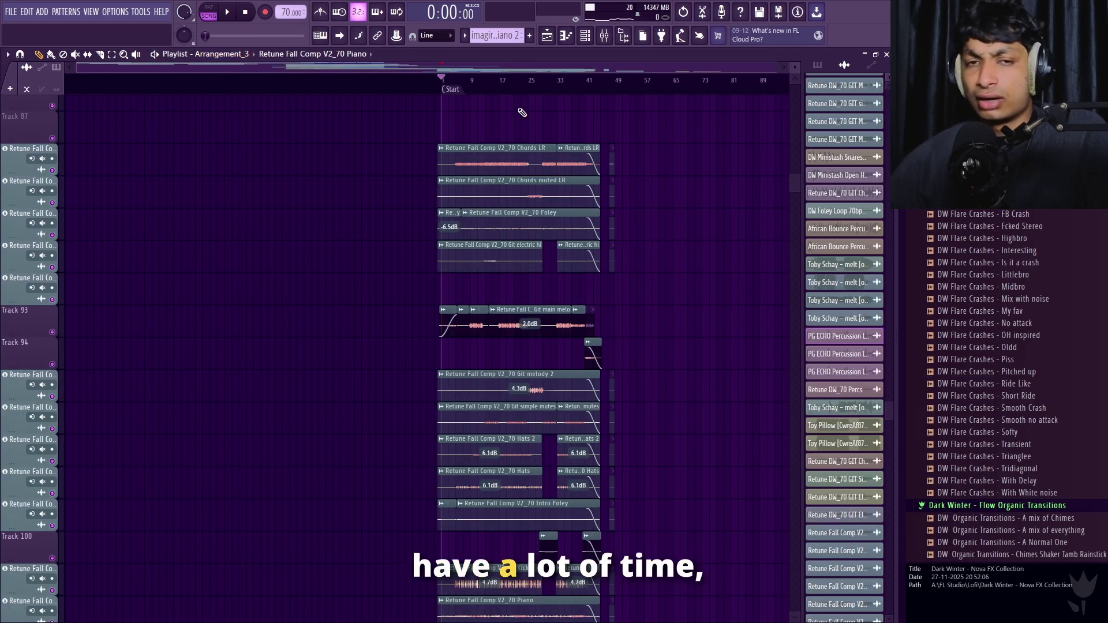
Inspect the Master's Ozone 11 Imager settings, close them, and open PSP VintageWarmer2
{"action": "key", "text": "F9"}
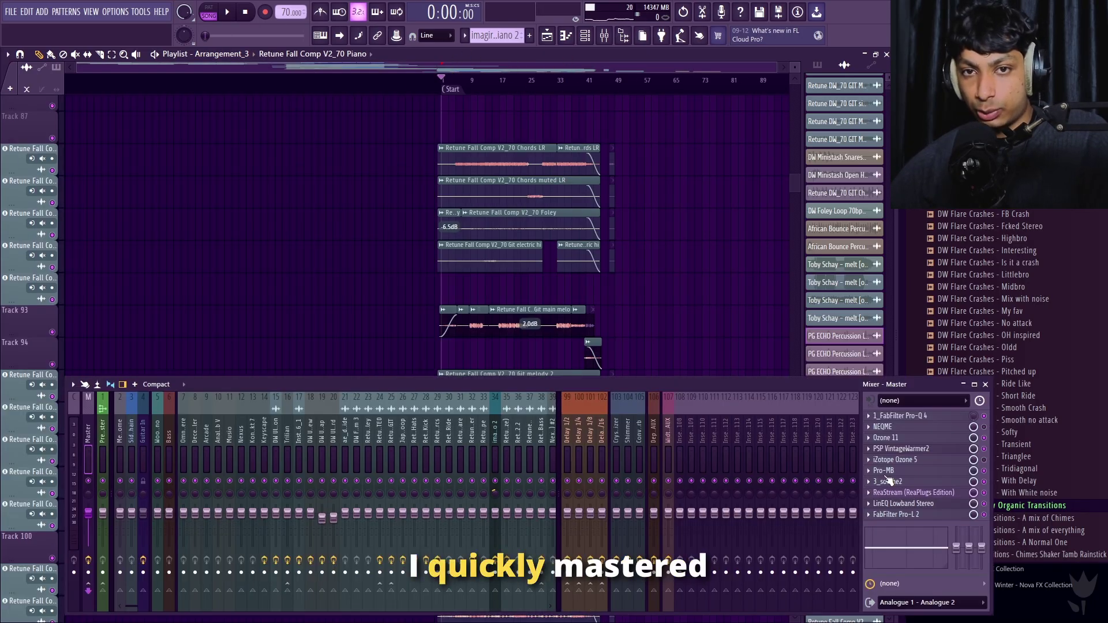
{"action": "left_click", "coordinate": [932, 438]}
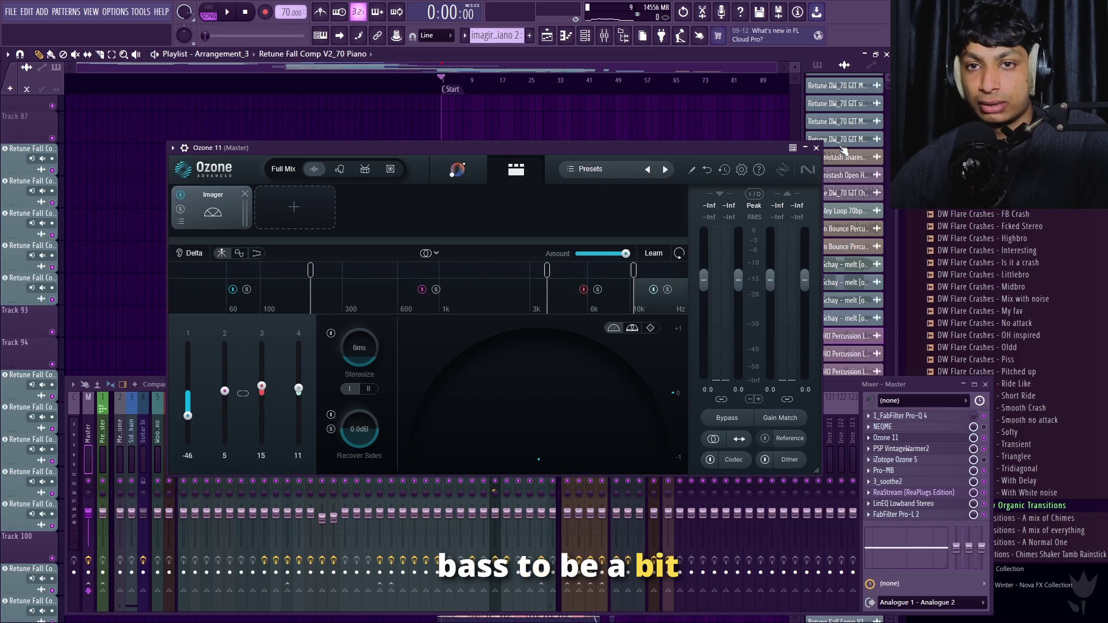
{"action": "left_click", "coordinate": [818, 149]}
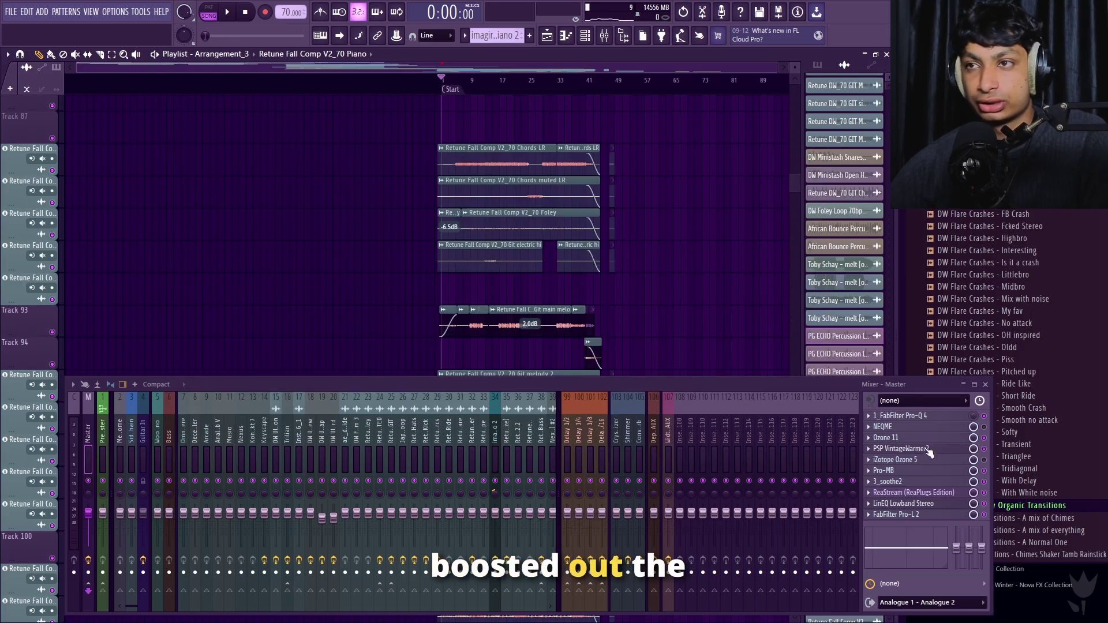
{"action": "left_click", "coordinate": [927, 450]}
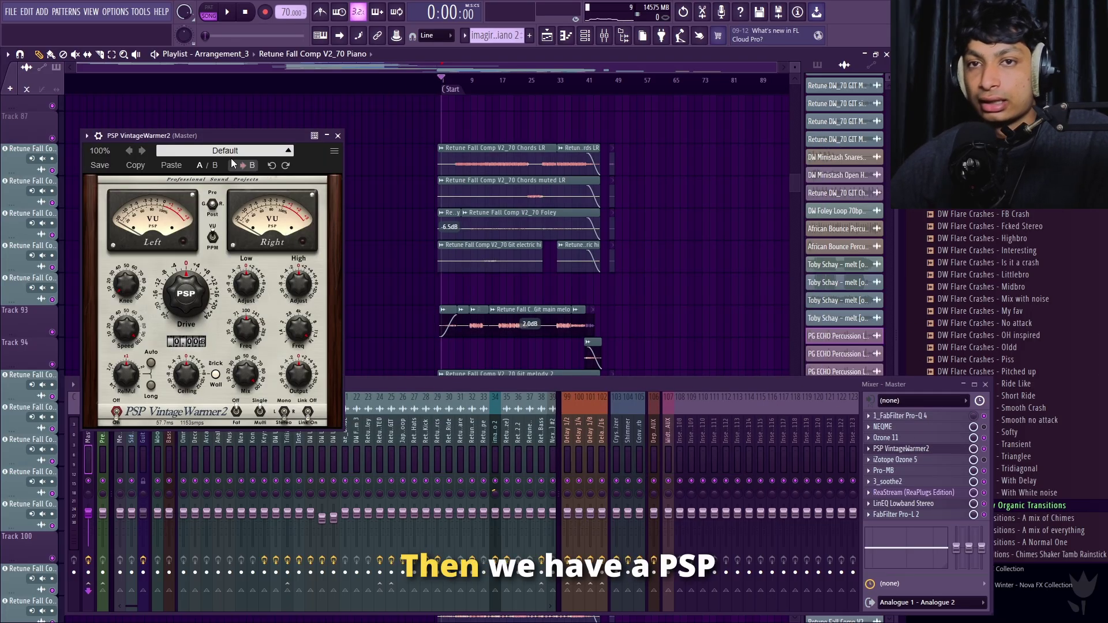
Examine the Master's PSP VintageWarmer2 settings, close them, and briefly view iZotope Ozone 5
{"action": "left_click_drag", "start_coordinate": [221, 139], "coordinate": [414, 157]}
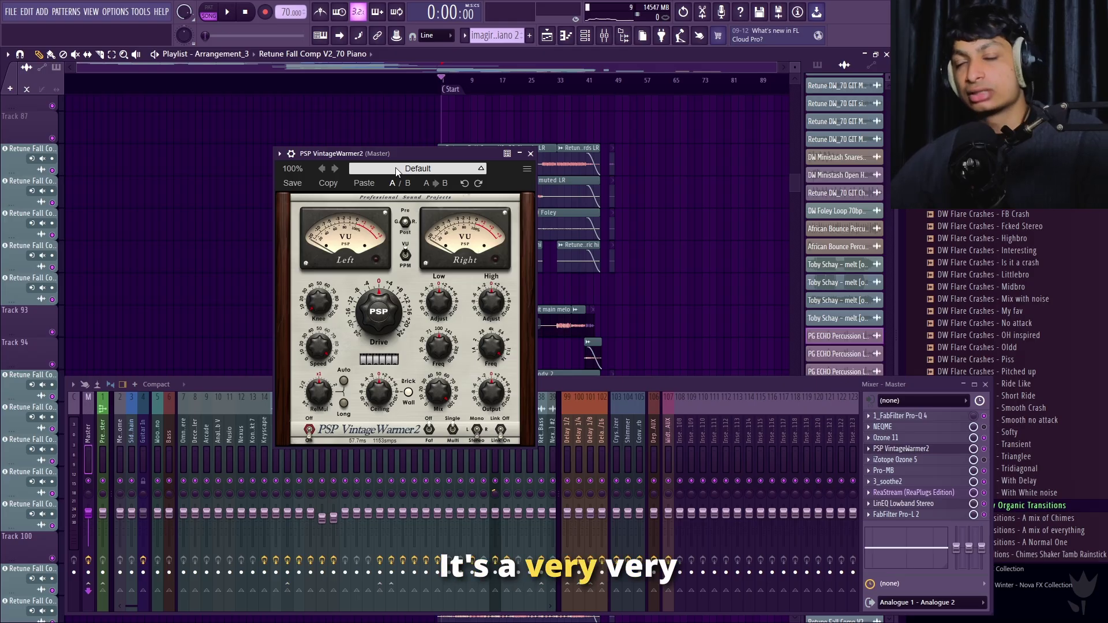
{"action": "left_click_drag", "start_coordinate": [442, 153], "coordinate": [413, 154]}
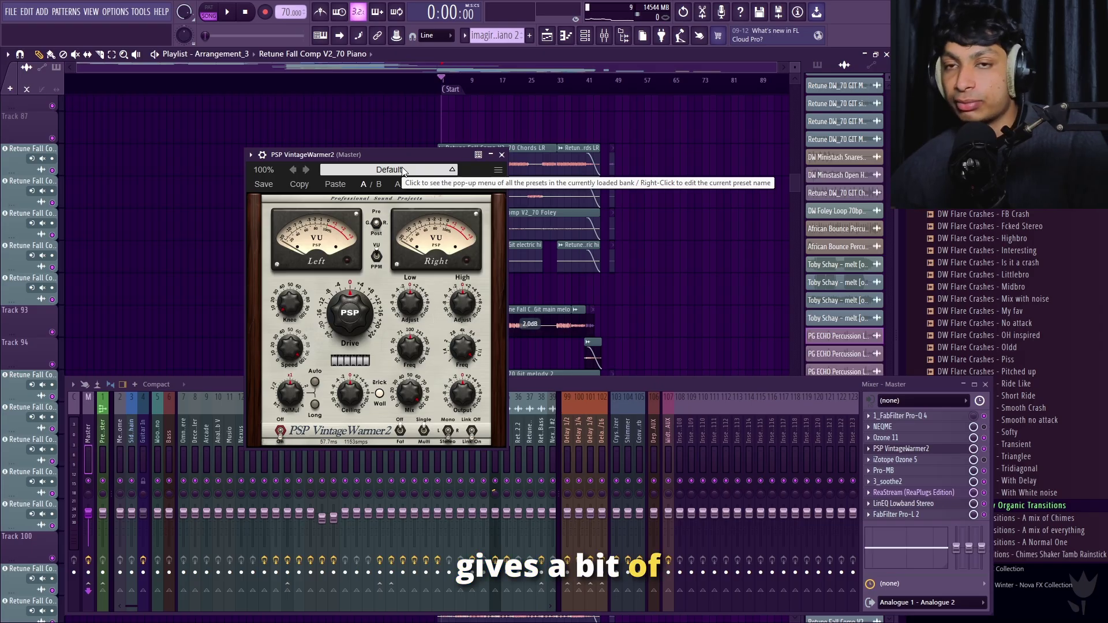
{"action": "left_click", "coordinate": [502, 154]}
{"action": "left_click", "coordinate": [893, 459]}
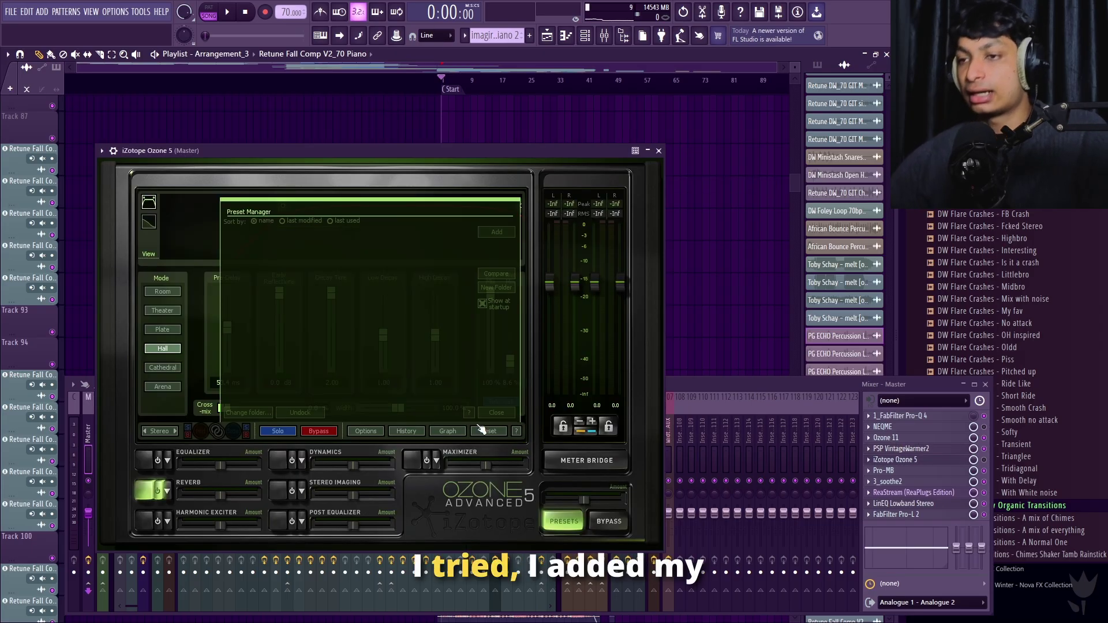
{"action": "left_click", "coordinate": [658, 150]}
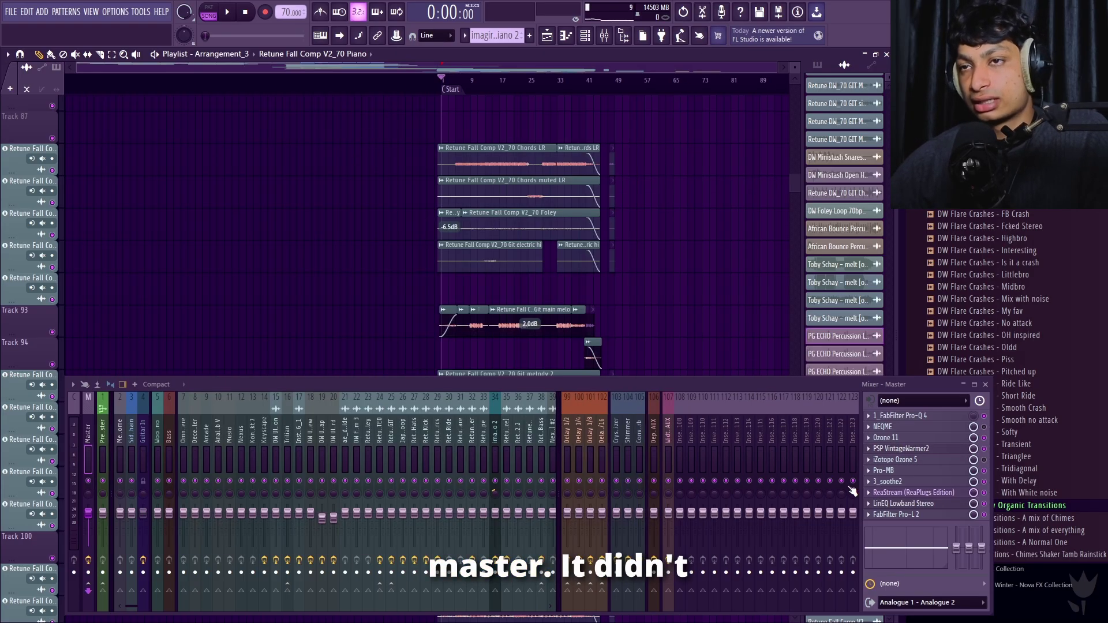
Inspect the Master's soothe2 settings, close them, and view the LinEQ Lowband Stereo equalizer
{"action": "left_click", "coordinate": [908, 474]}
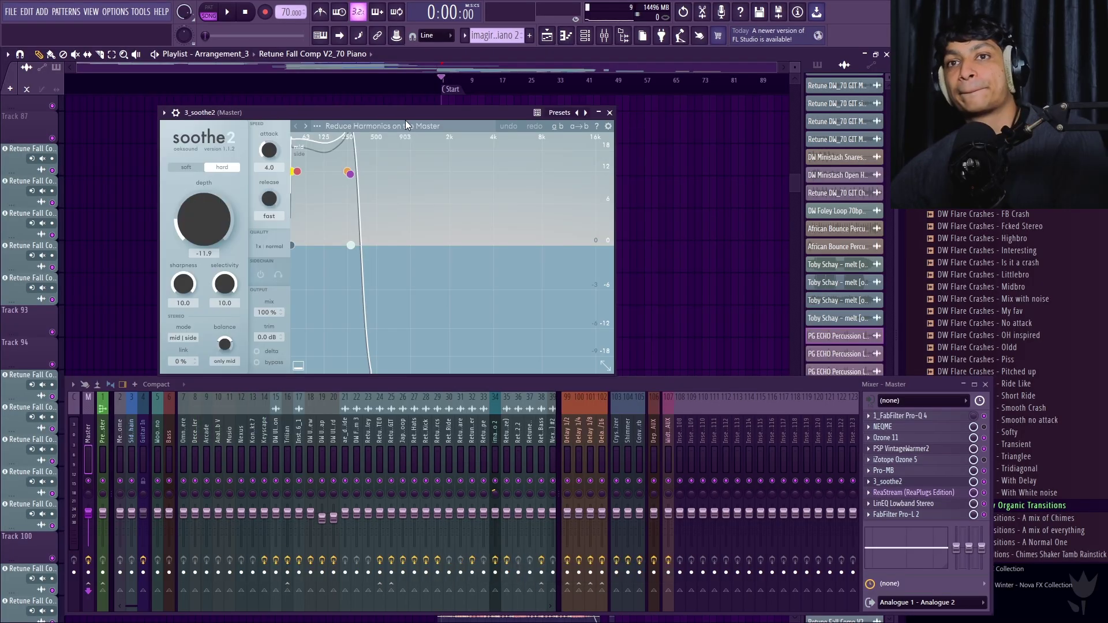
{"action": "left_click_drag", "start_coordinate": [401, 114], "coordinate": [458, 182]}
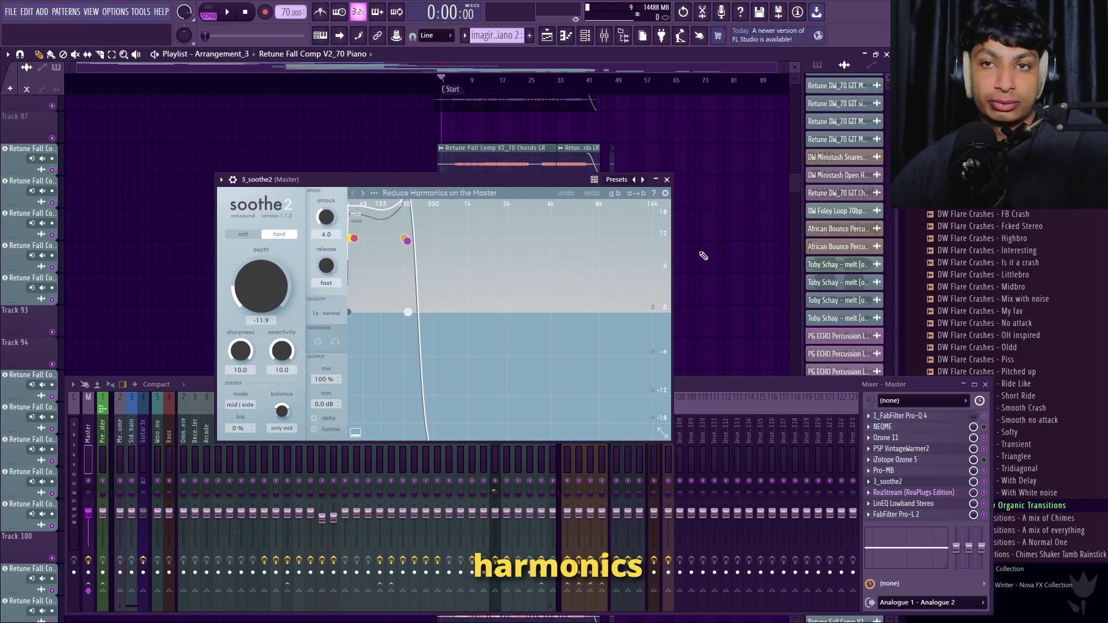
{"action": "left_click", "coordinate": [667, 181]}
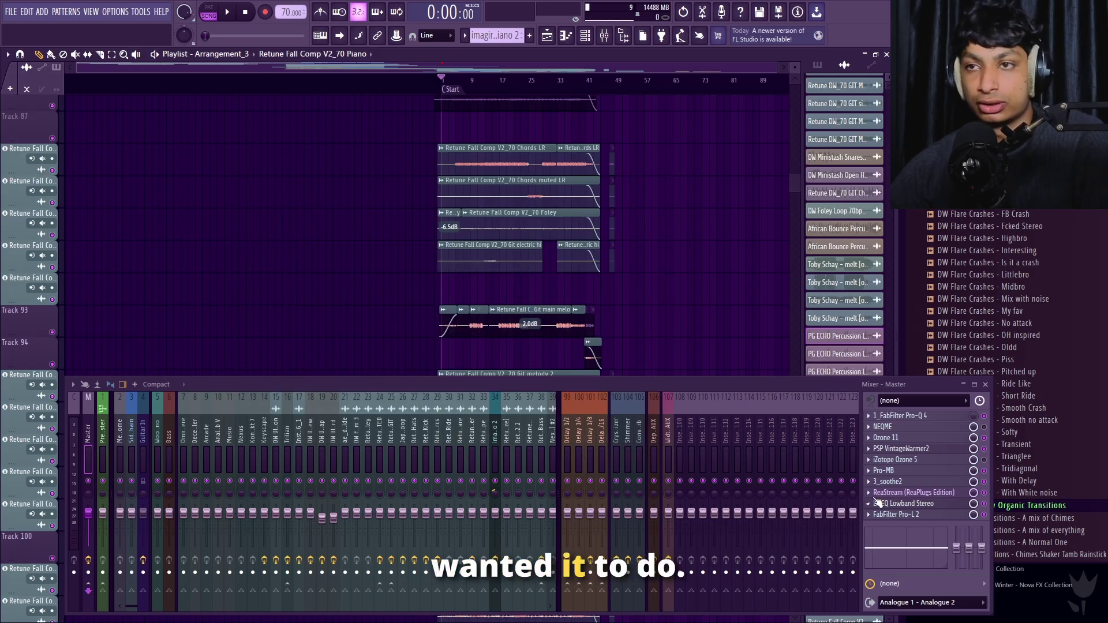
{"action": "left_click", "coordinate": [889, 506]}
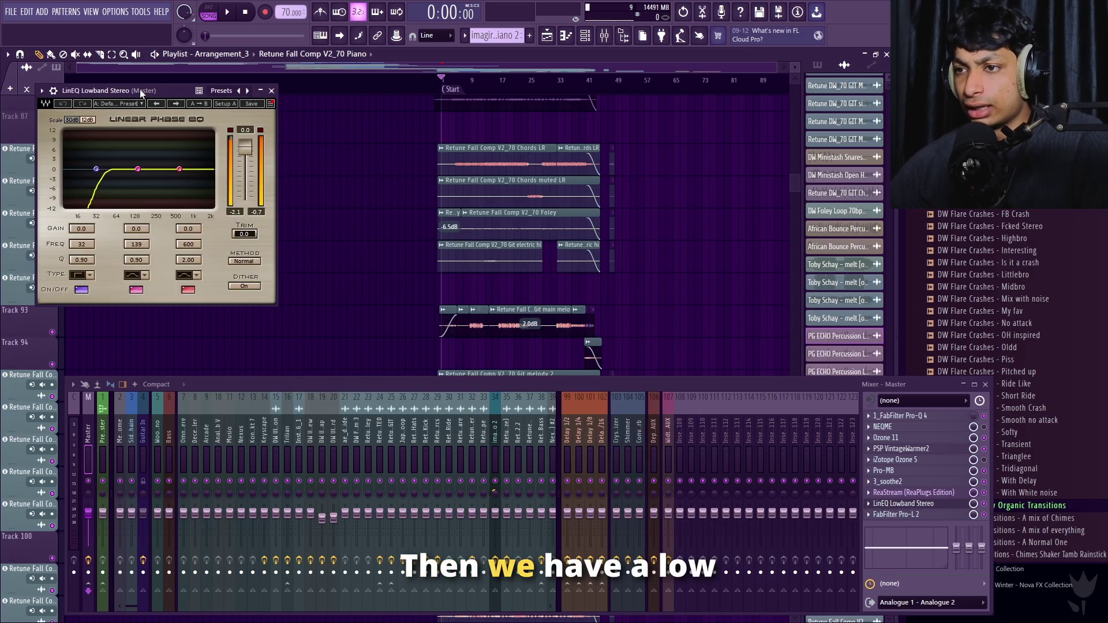
{"action": "left_click_drag", "start_coordinate": [127, 91], "coordinate": [462, 174]}
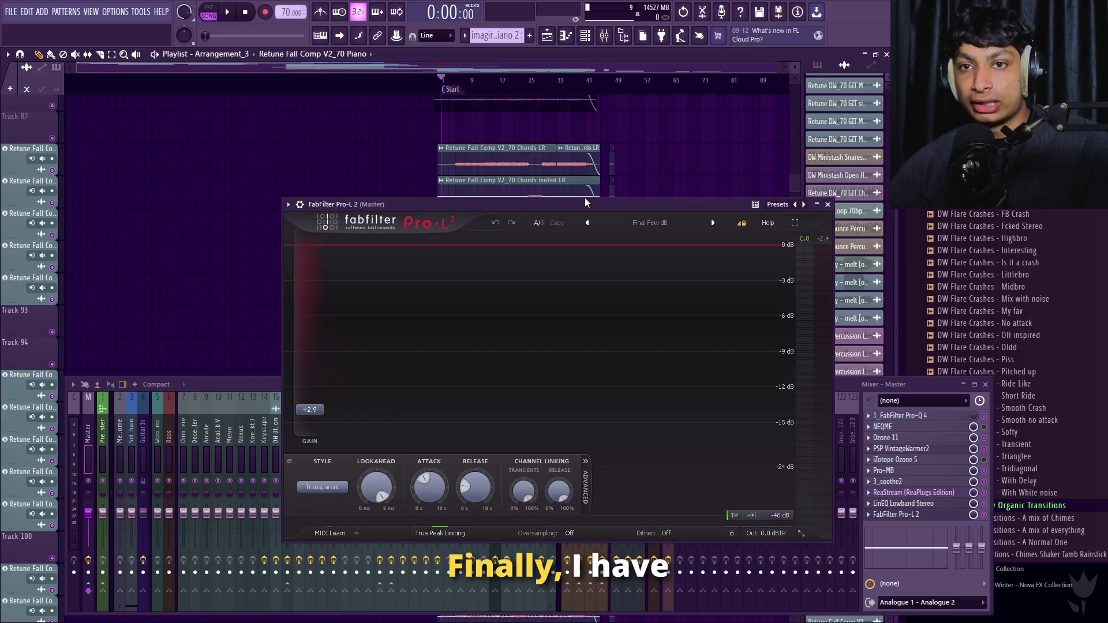
Review the Master's FabFilter Pro-L 2 limiter, including its Safe presets and Lookahead setting, and close it
{"action": "left_click_drag", "start_coordinate": [584, 197], "coordinate": [439, 143]}
{"action": "left_click", "coordinate": [504, 168]}
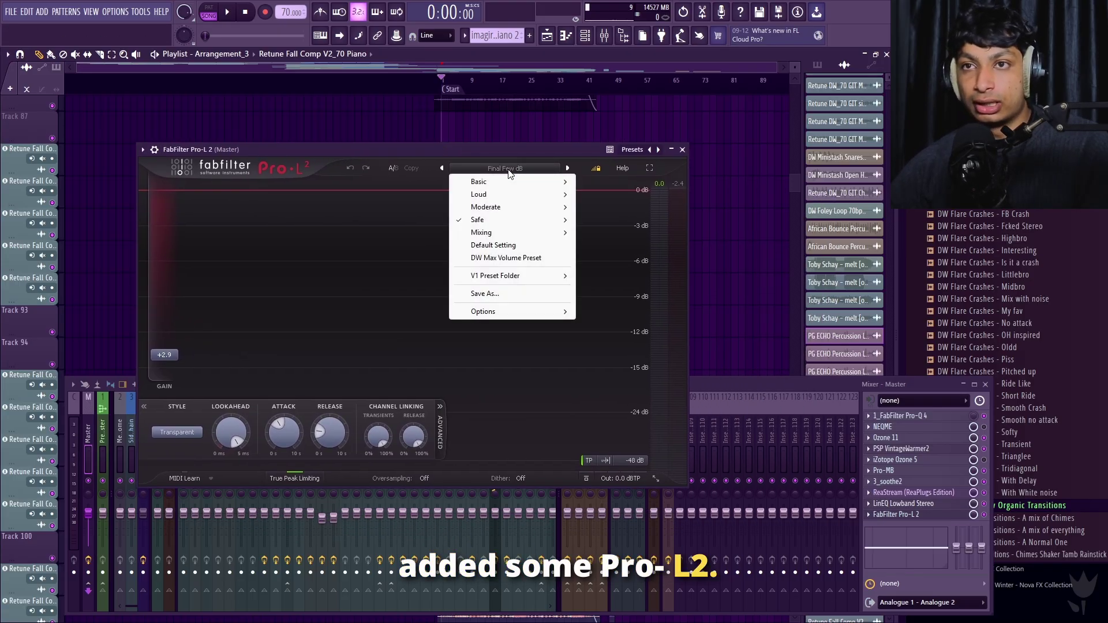
{"action": "mouse_move", "coordinate": [488, 220]}
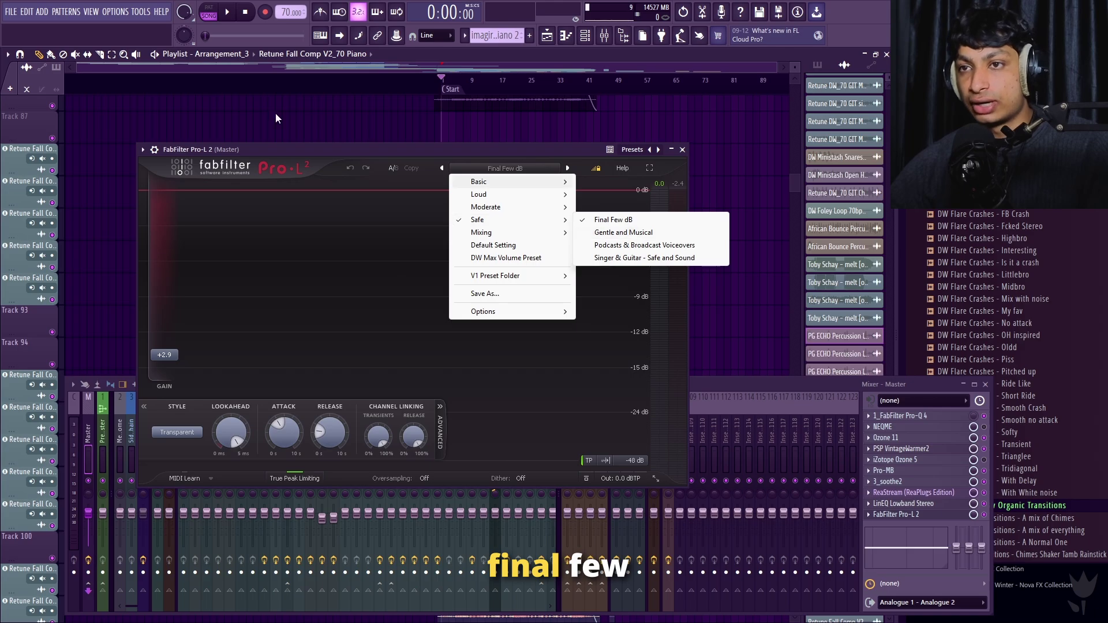
{"action": "left_click", "coordinate": [290, 148]}
{"action": "left_click_drag", "start_coordinate": [290, 148], "coordinate": [463, 129]}
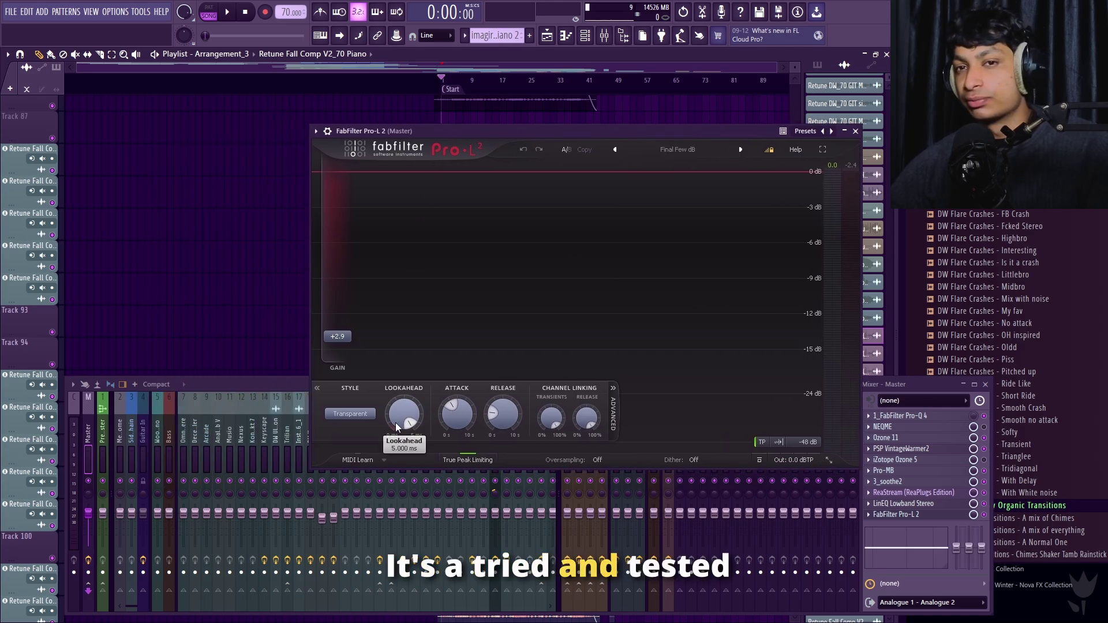
{"action": "mouse_move", "coordinate": [411, 401]}
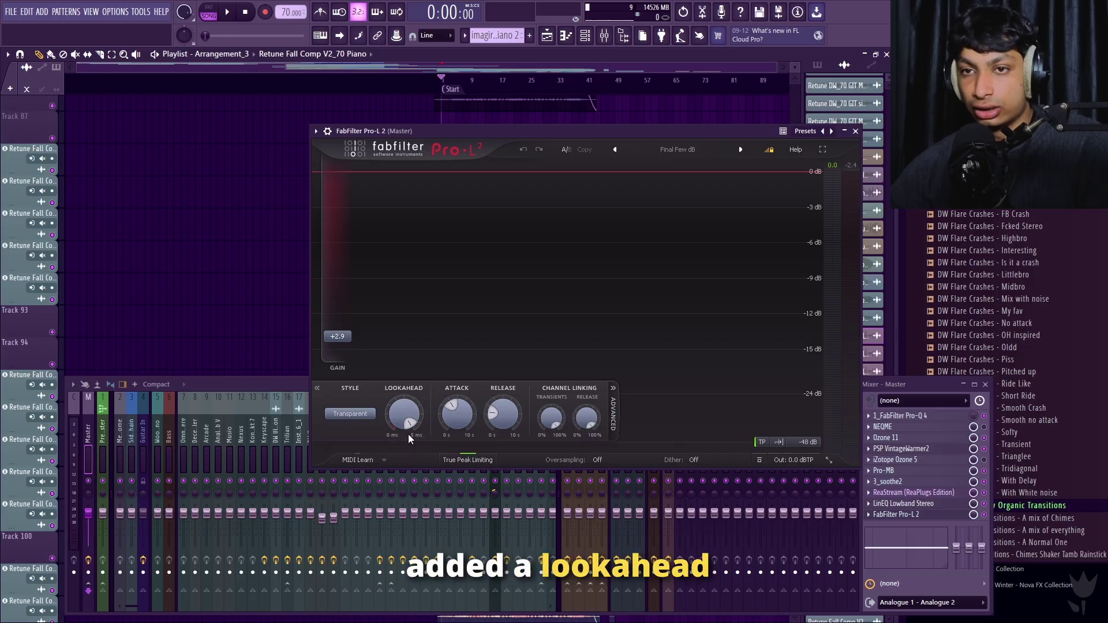
{"action": "key", "text": "Escape"}
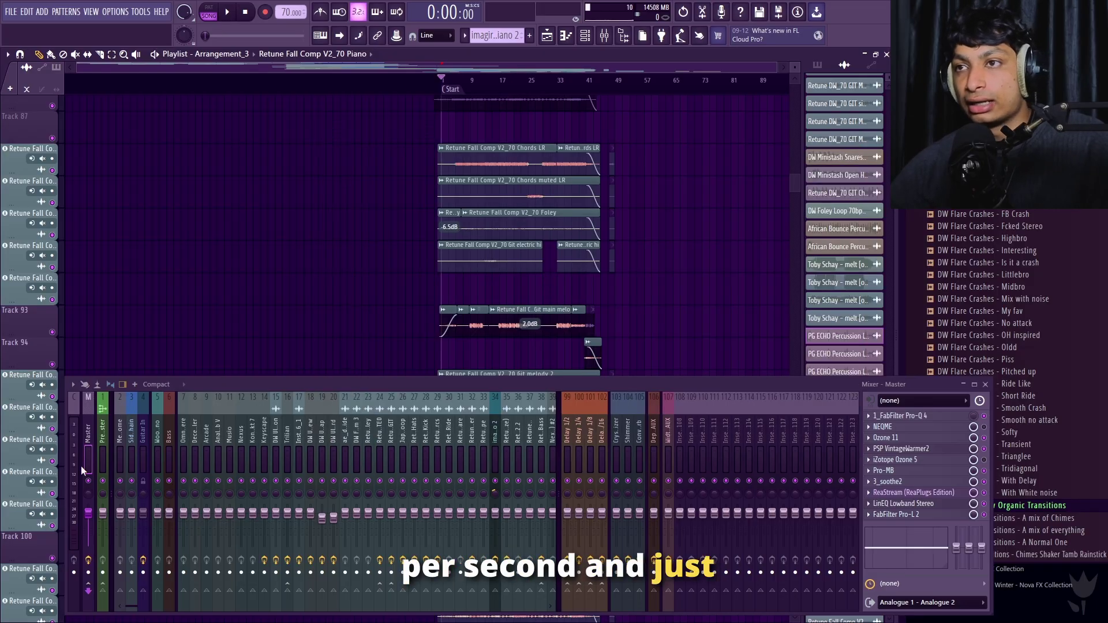
Hide the mixer and look over the stems and clips of Arrangement_3 in the playlist
{"action": "left_click", "coordinate": [75, 449]}
{"action": "key", "text": "F9"}
{"action": "scroll", "coordinate": [662, 359], "scroll_direction": "up", "scroll_amount": 8}
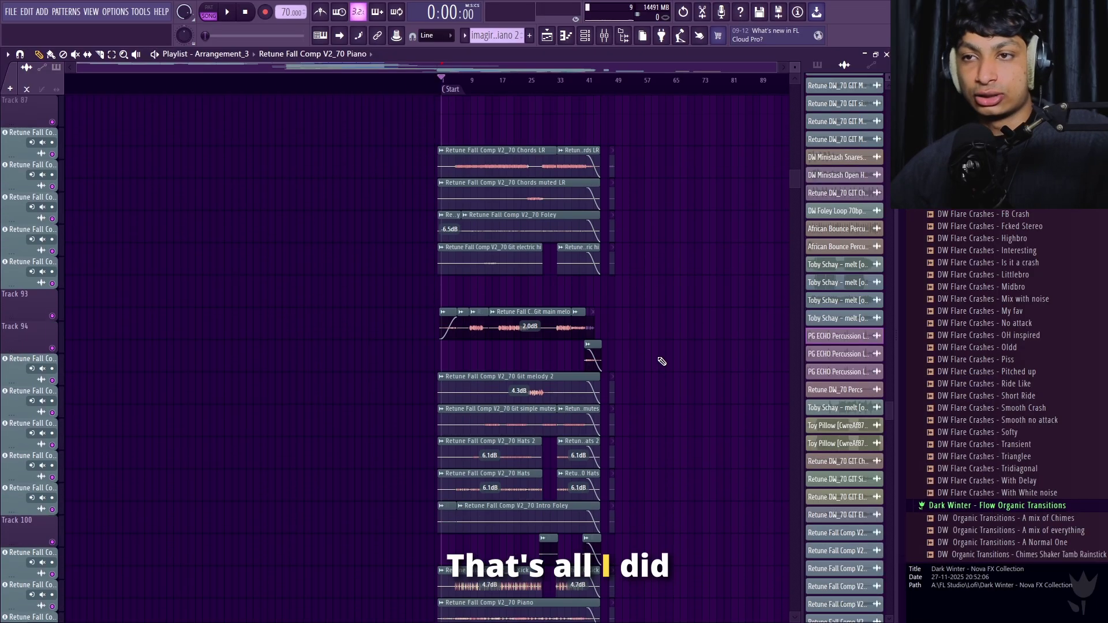
{"action": "scroll", "coordinate": [586, 374], "scroll_direction": "down", "scroll_amount": 8}
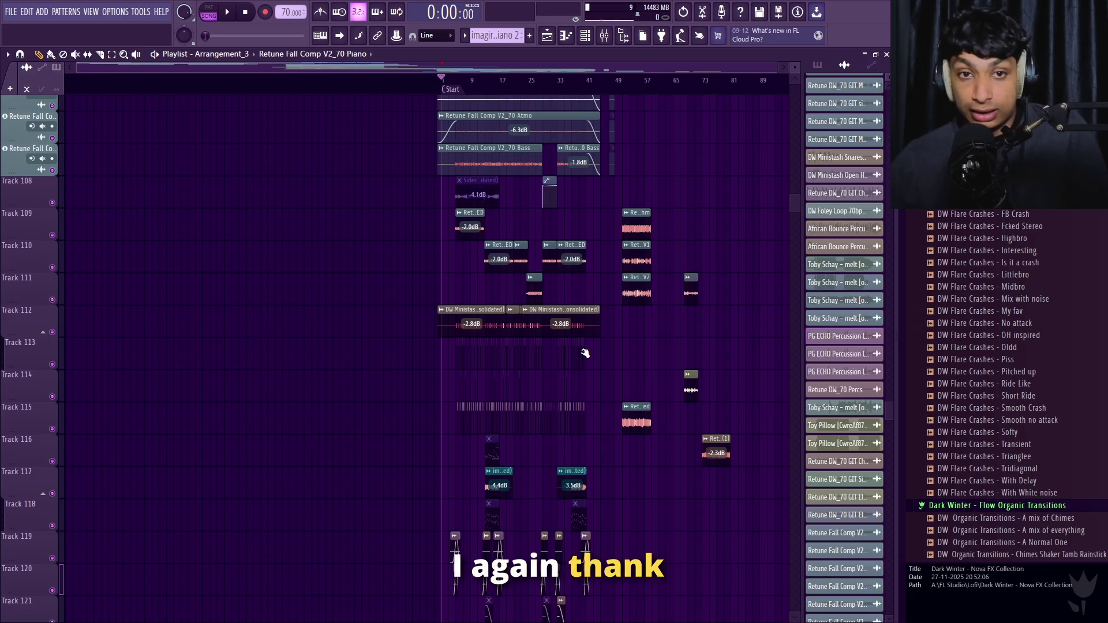